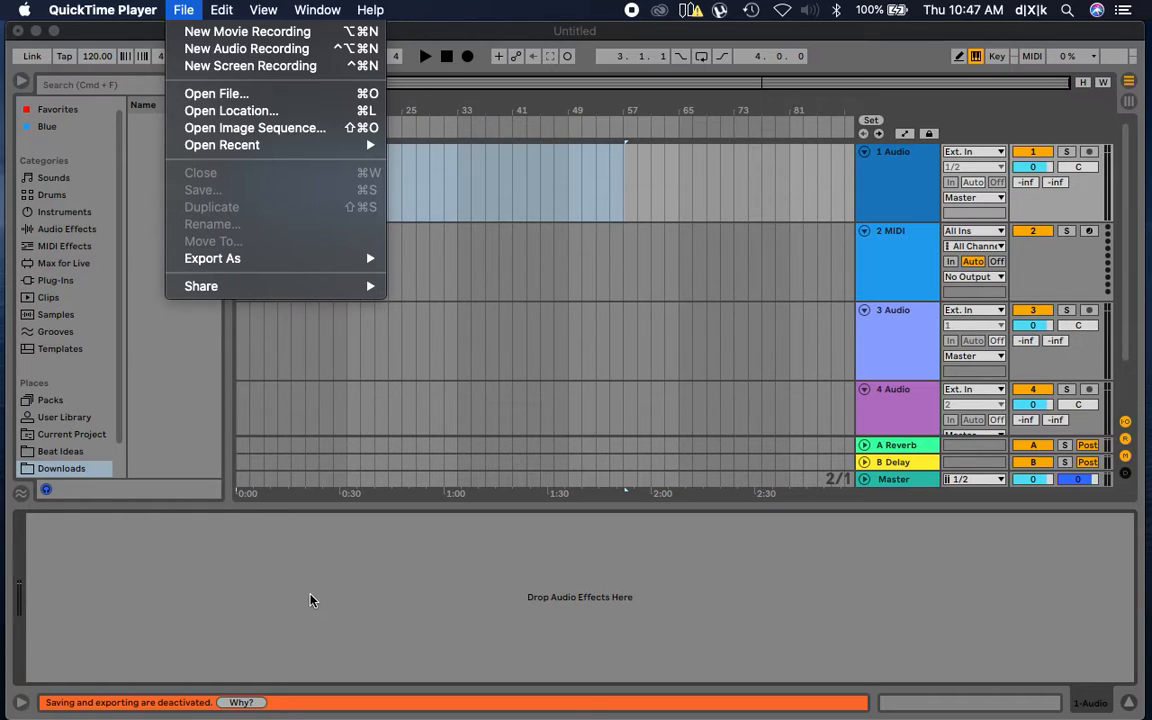
Create a new Live Set, discarding the unsaved changes in the current one
{"action": "left_click", "coordinate": [325, 612]}
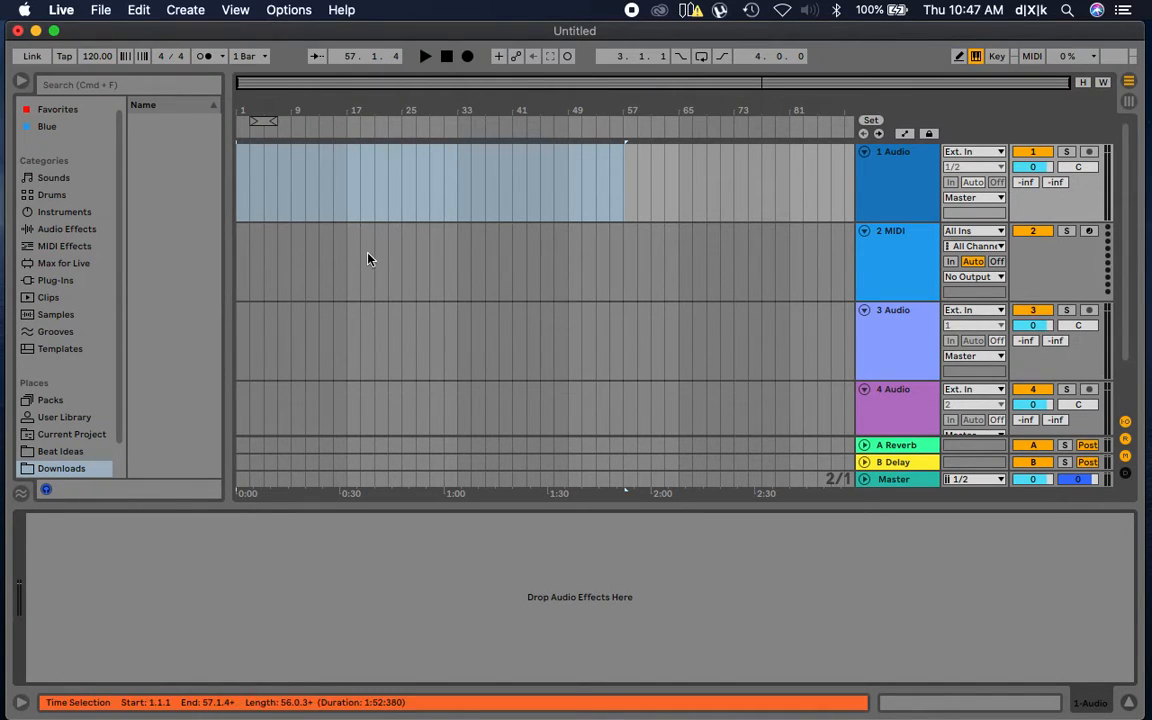
{"action": "left_click", "coordinate": [100, 11]}
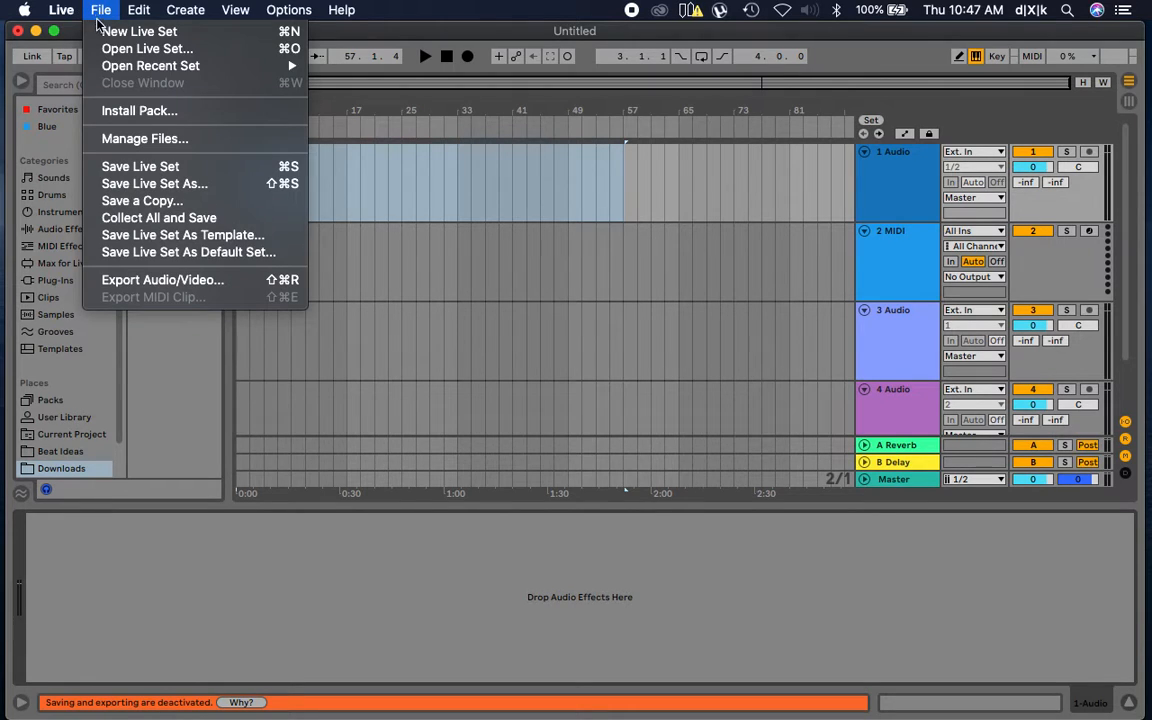
{"action": "left_click", "coordinate": [112, 35]}
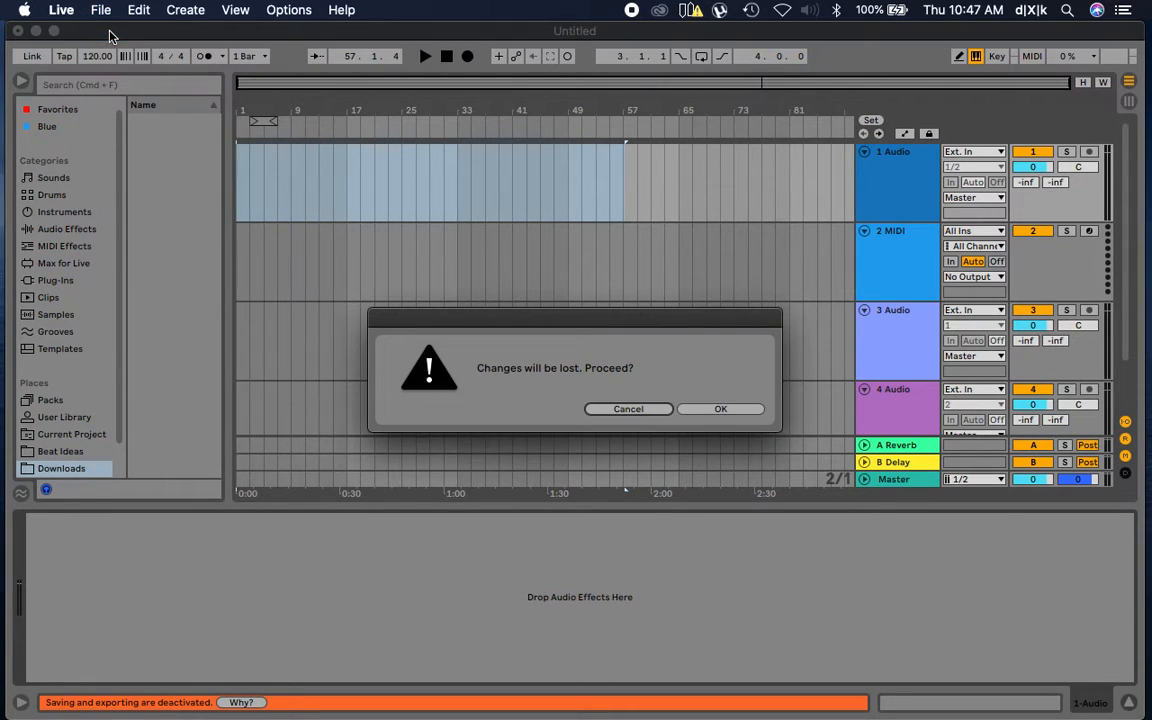
{"action": "left_click", "coordinate": [721, 407]}
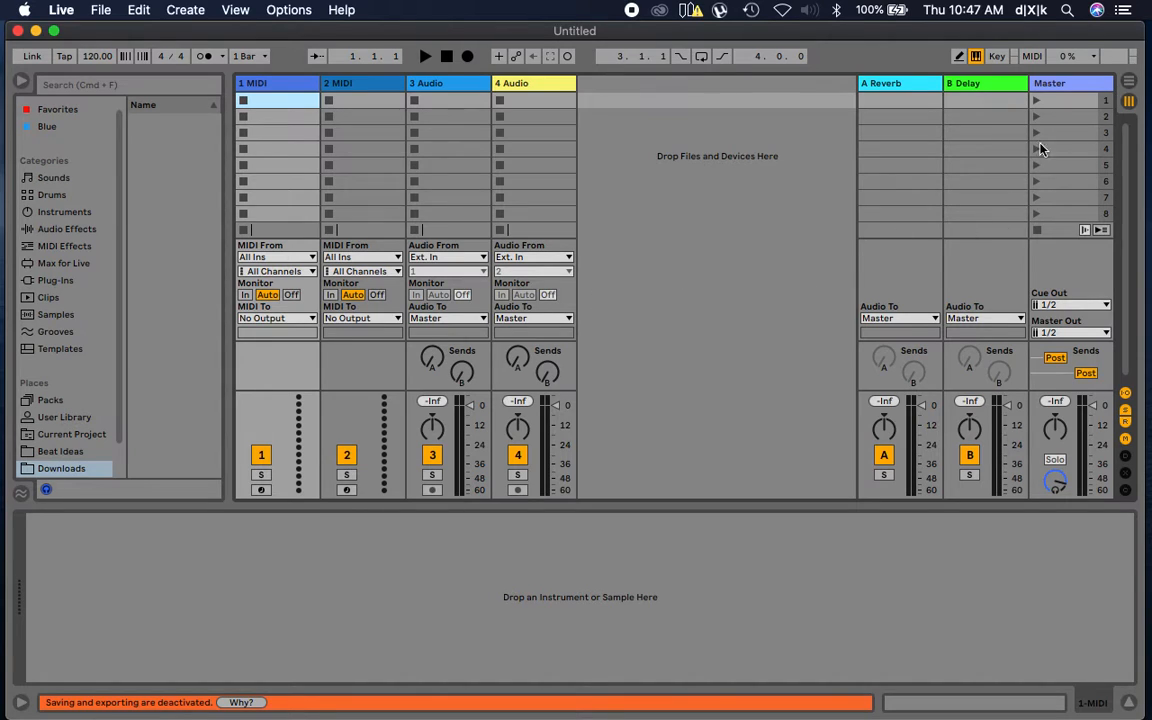
Switch between Arrangement and Session View to compare them, finishing in Arrangement View
{"action": "left_click", "coordinate": [1128, 84]}
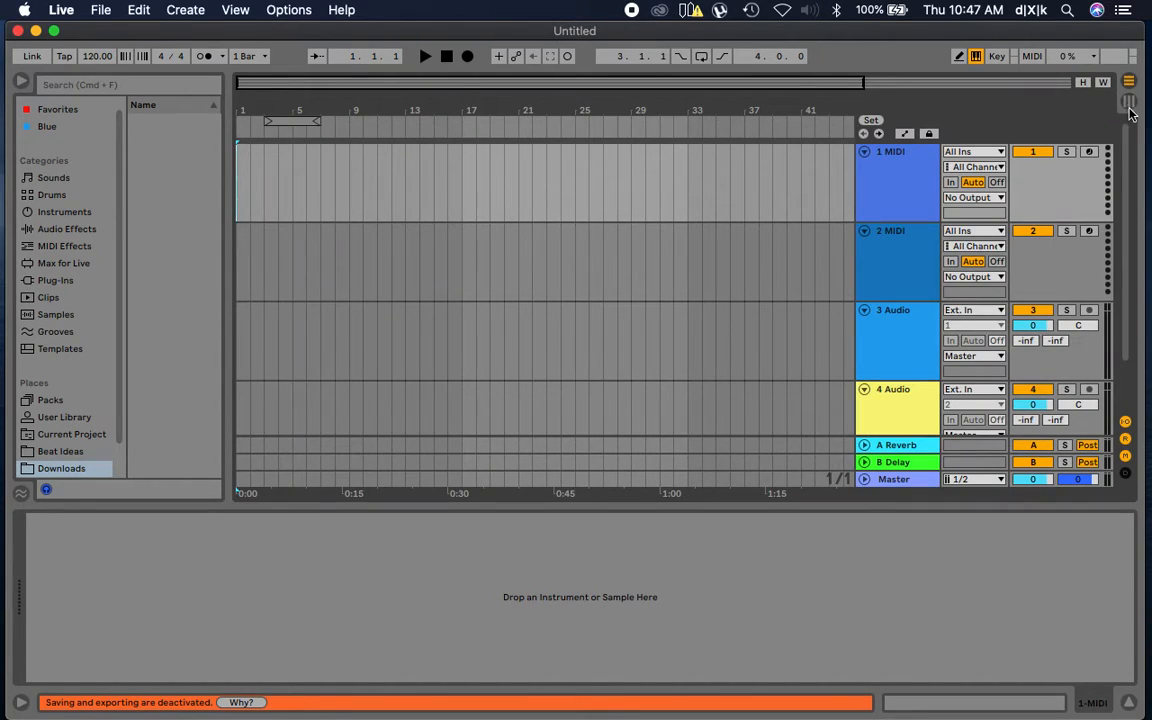
{"action": "left_click", "coordinate": [1129, 104]}
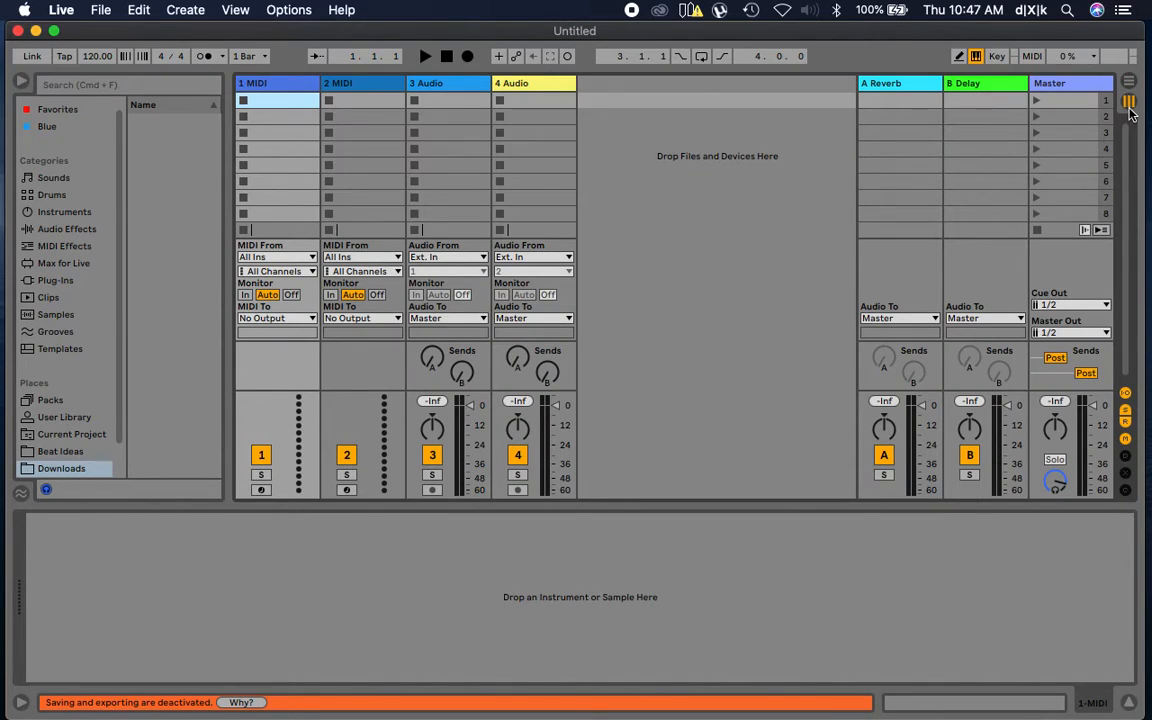
{"action": "left_click", "coordinate": [1130, 84]}
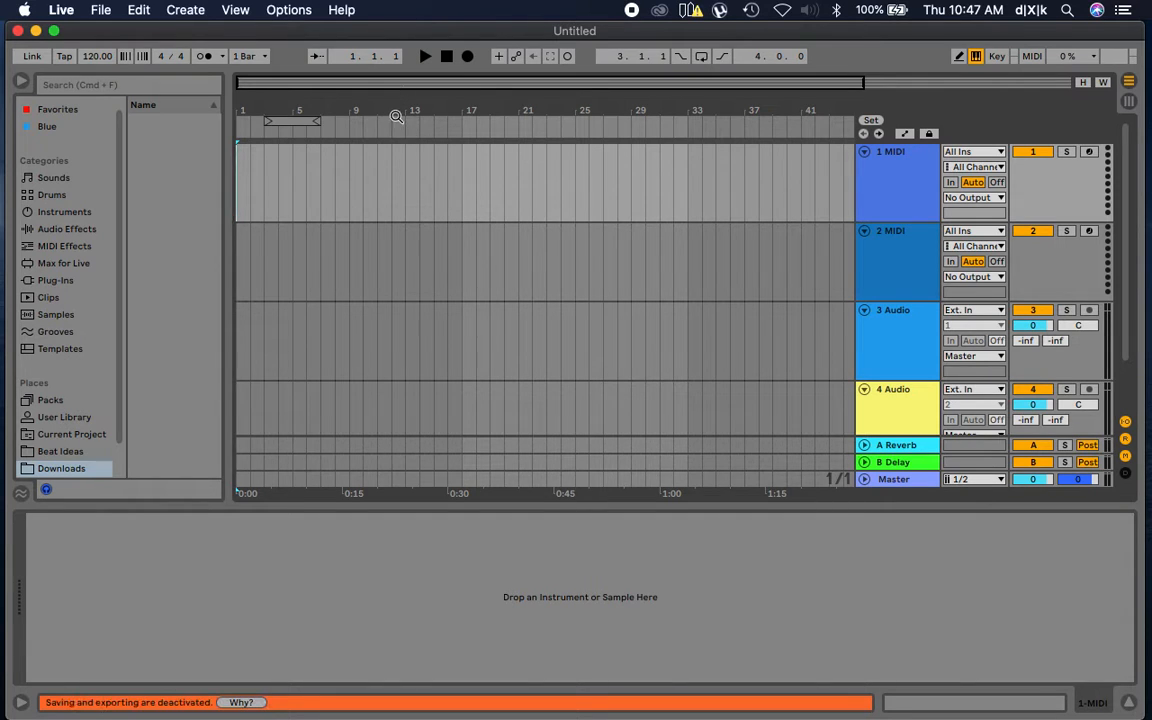
Import "2 in Love 2 Late.mp3" from the Desktop's AA Vol. II MP3 folder onto the first track, starting at bar 1
{"action": "left_click_drag", "start_coordinate": [397, 109], "coordinate": [356, 109]}
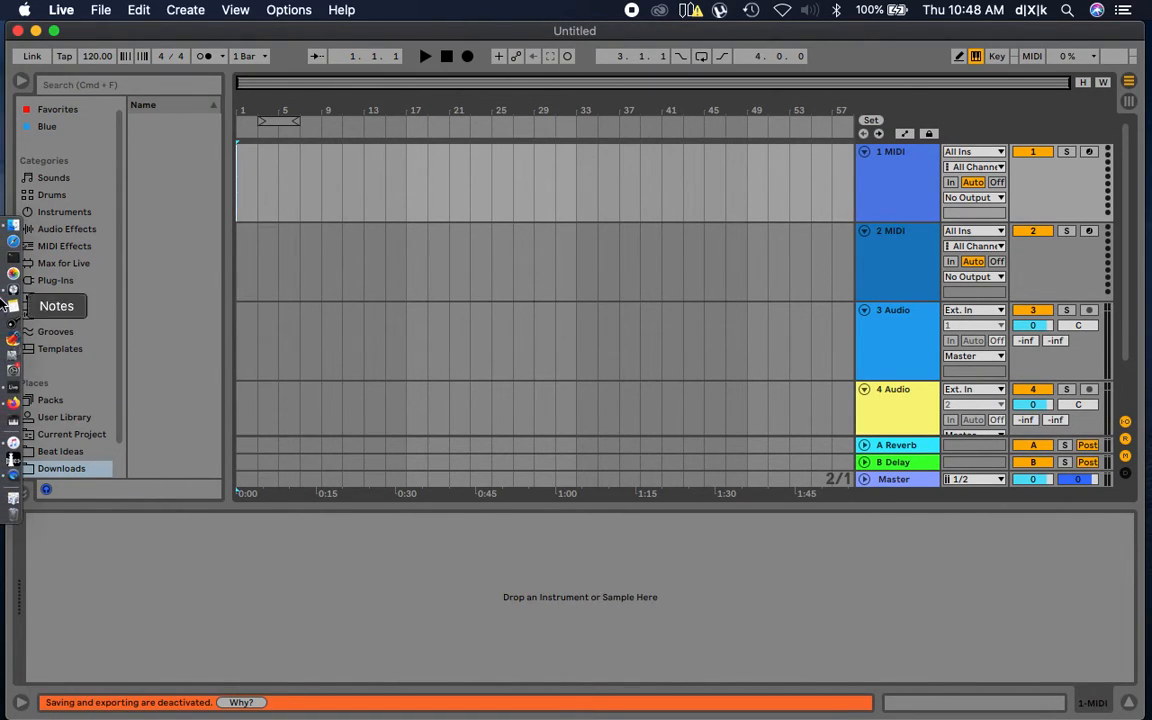
{"action": "left_click", "coordinate": [11, 228]}
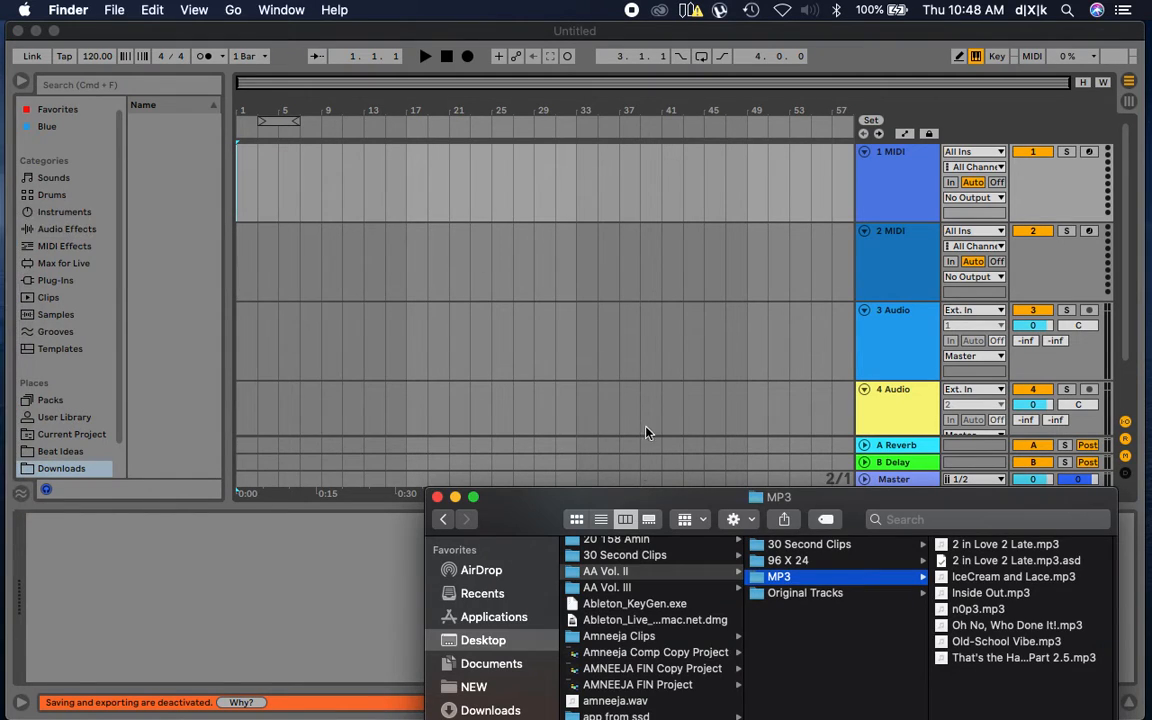
{"action": "left_click", "coordinate": [784, 551]}
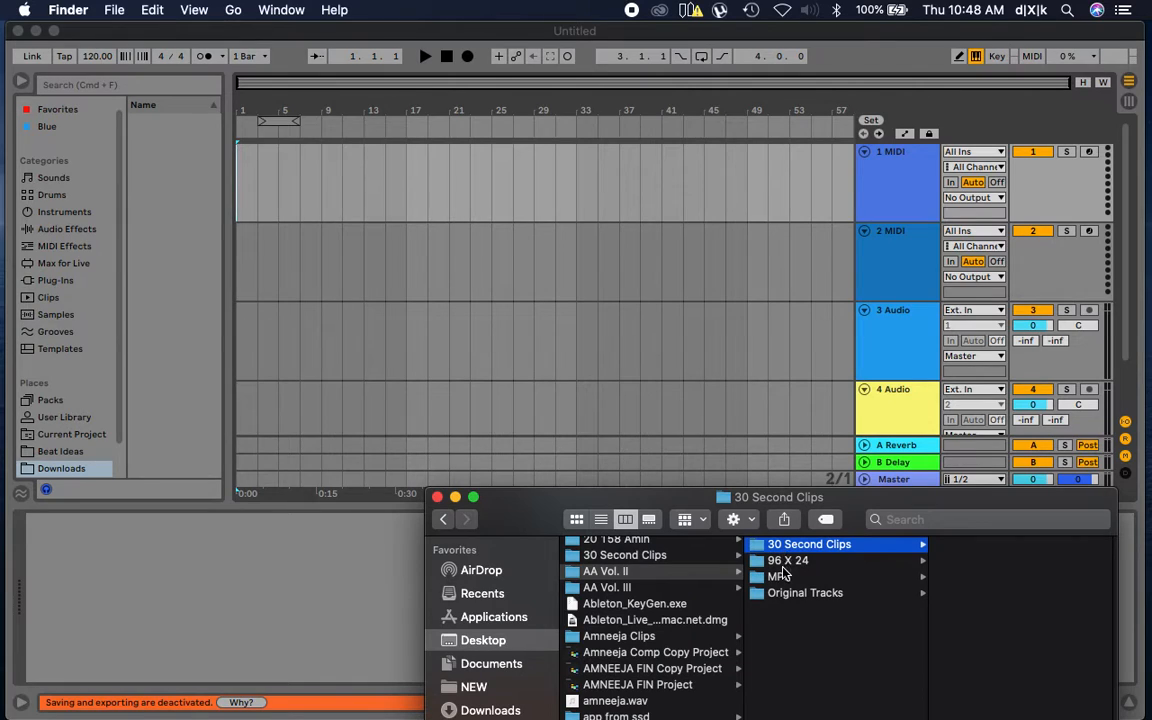
{"action": "left_click", "coordinate": [782, 580]}
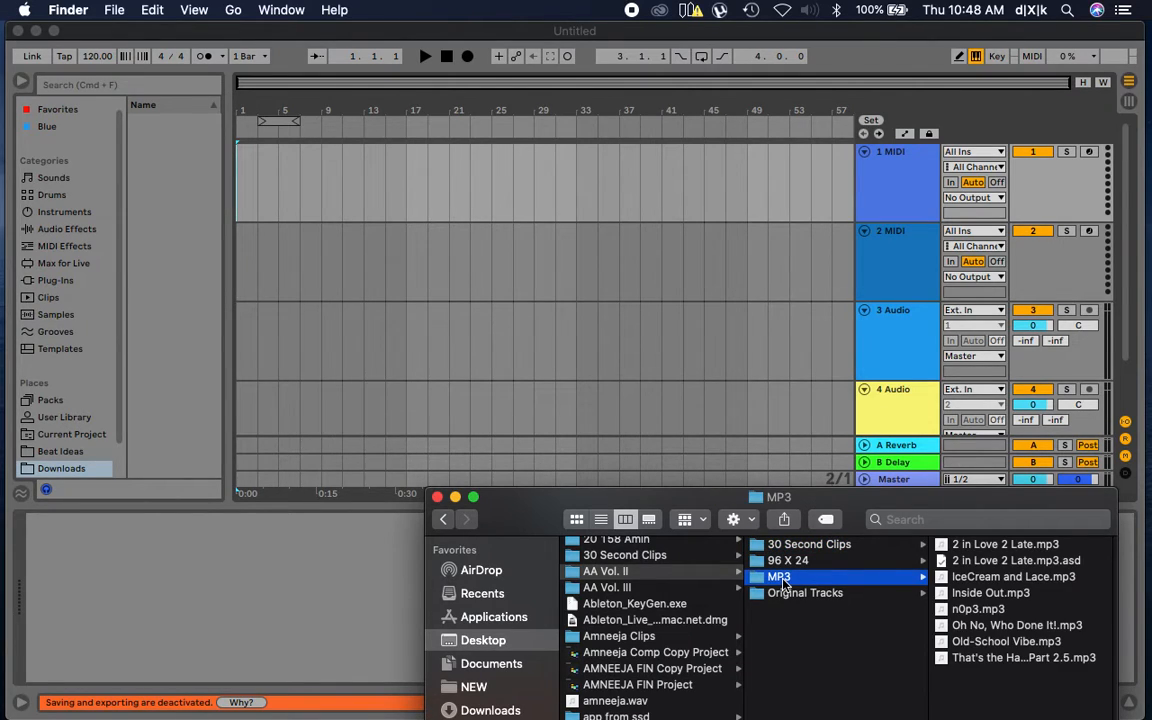
{"action": "left_click", "coordinate": [975, 548]}
{"action": "left_click_drag", "start_coordinate": [975, 548], "coordinate": [238, 170]}
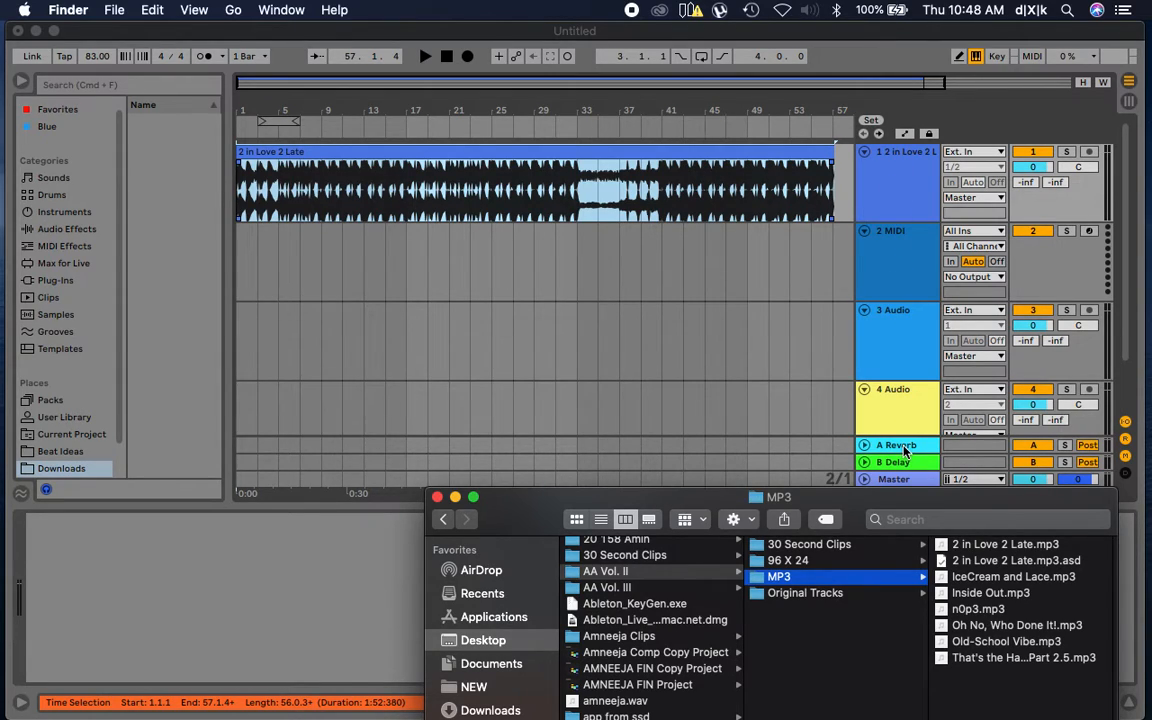
Arm the 2 MIDI track, start an arrangement recording and stop it during the count-in
{"action": "left_click", "coordinate": [890, 262]}
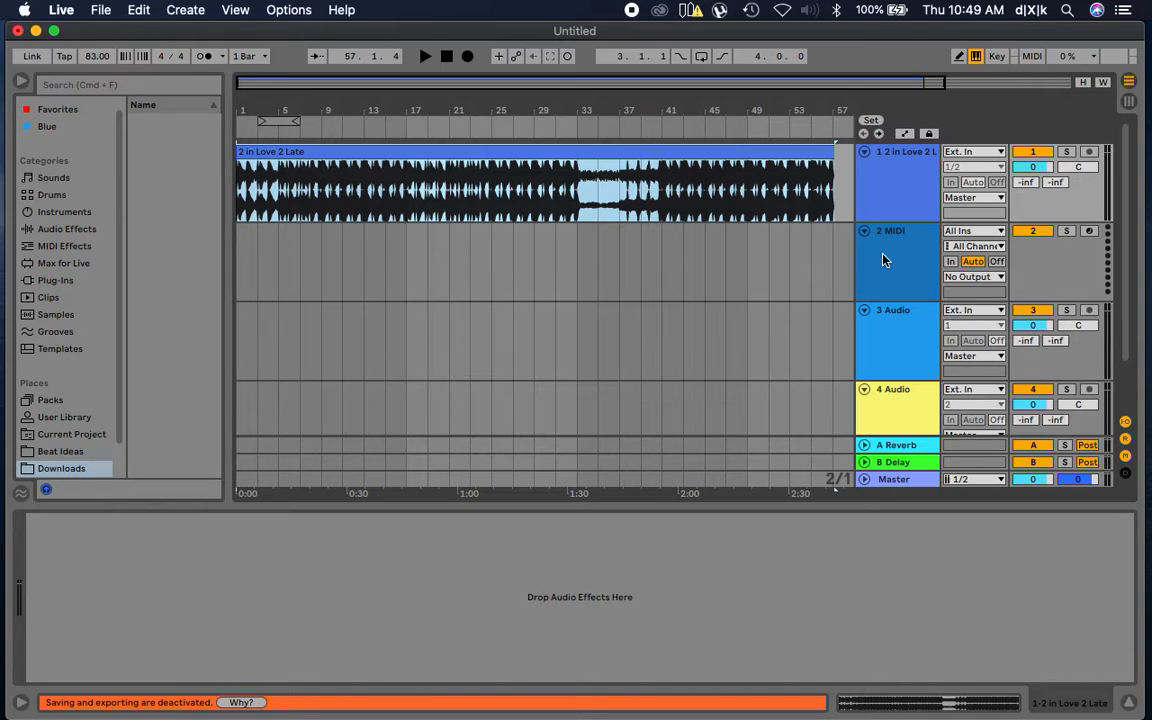
{"action": "left_click", "coordinate": [884, 259]}
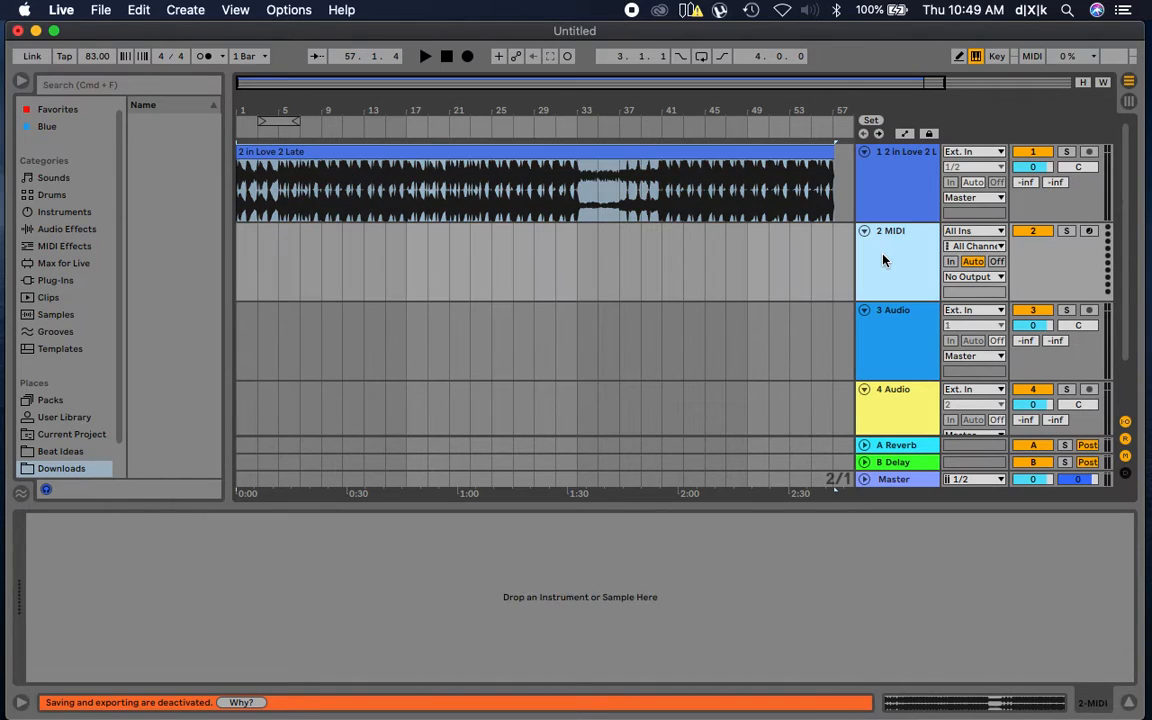
{"action": "left_click", "coordinate": [1090, 232]}
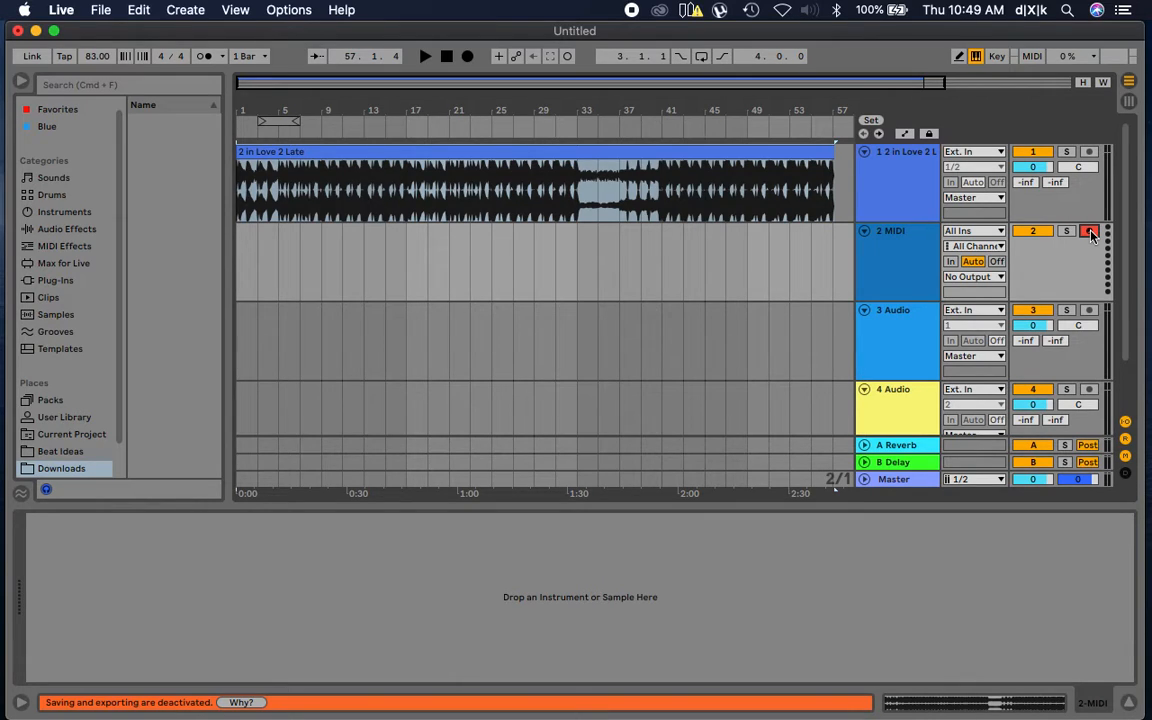
{"action": "left_click", "coordinate": [468, 57]}
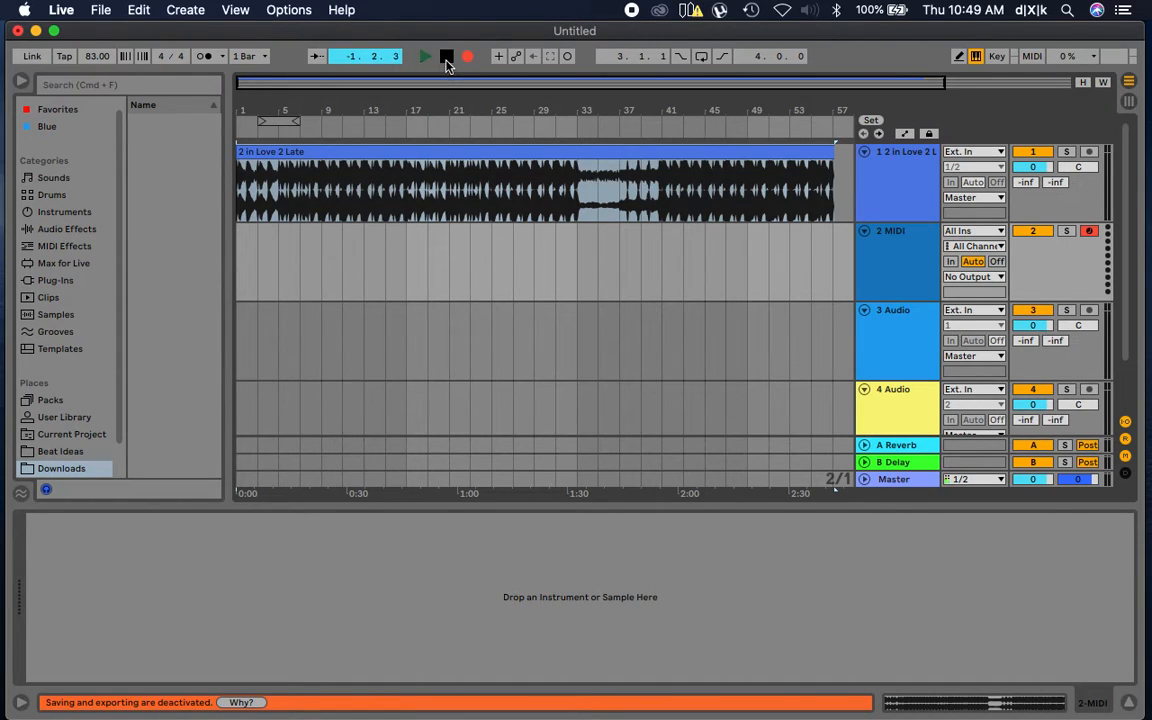
{"action": "left_click", "coordinate": [447, 60]}
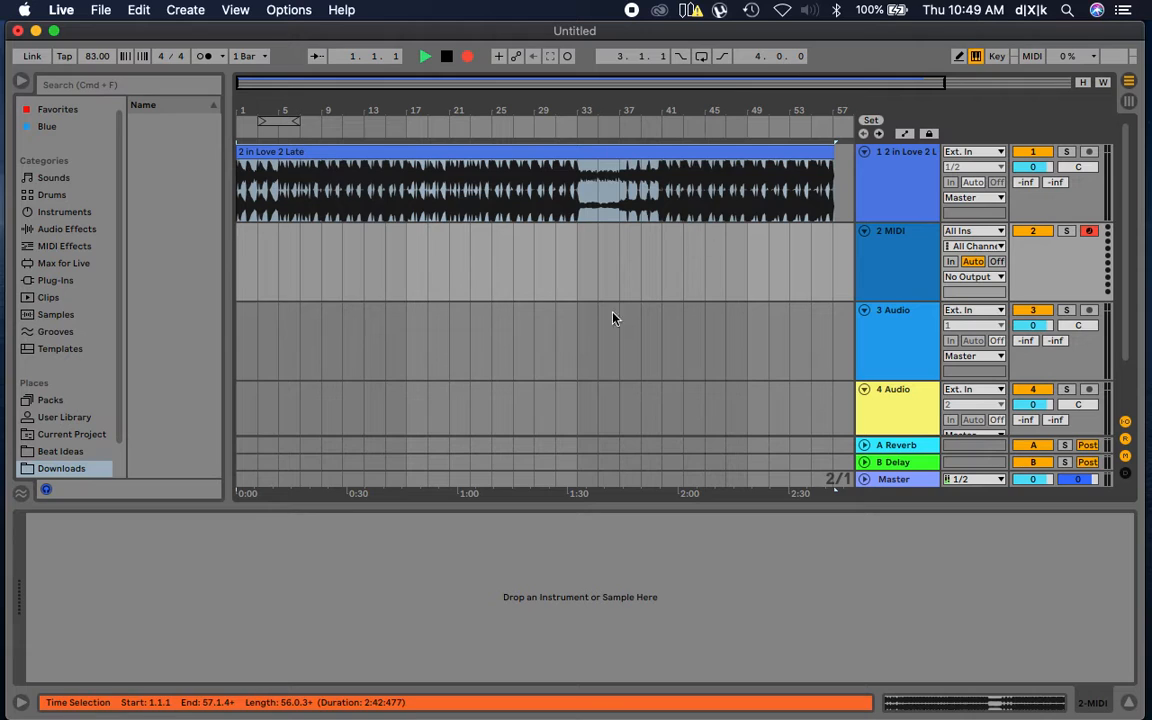
Inspect the song's waveform around bar 20 up close and then at full length, and stop the transport
{"action": "left_click_drag", "start_coordinate": [553, 109], "coordinate": [456, 97]}
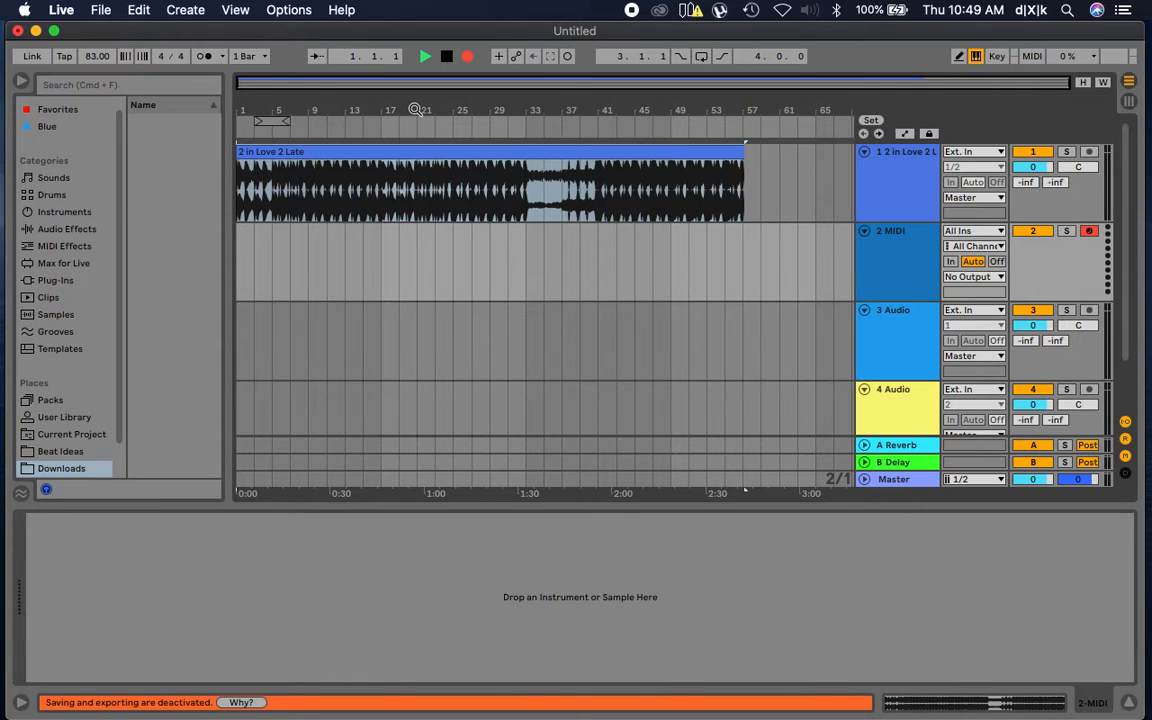
{"action": "left_click_drag", "start_coordinate": [372, 110], "coordinate": [531, 220]}
{"action": "left_click_drag", "start_coordinate": [531, 110], "coordinate": [542, 108]}
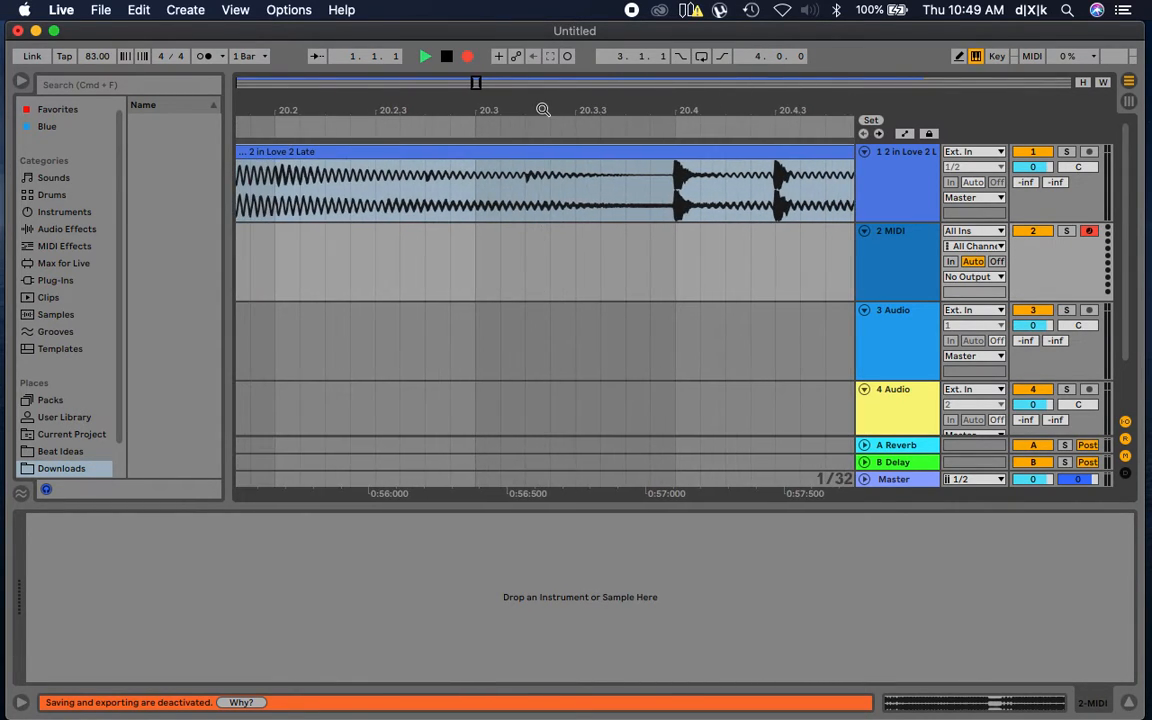
{"action": "key", "text": "super+s"}
{"action": "left_click", "coordinate": [652, 110]}
{"action": "left_click_drag", "start_coordinate": [652, 110], "coordinate": [416, 106]}
{"action": "left_click", "coordinate": [455, 151]}
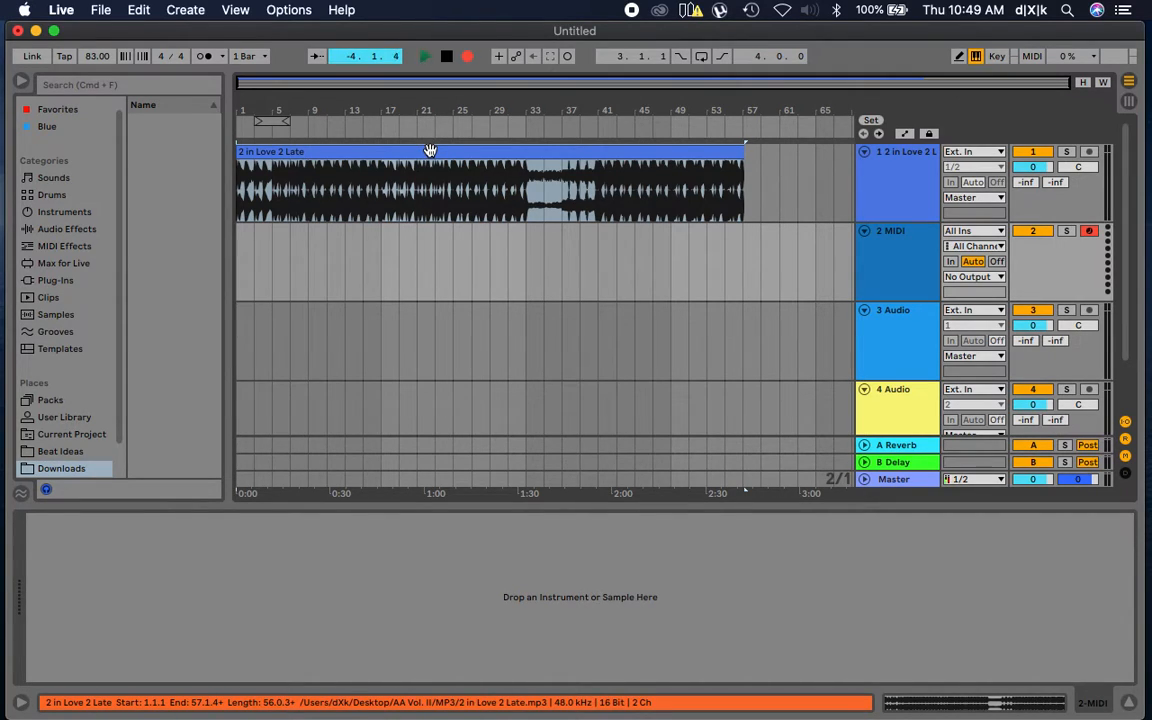
{"action": "left_click", "coordinate": [446, 56]}
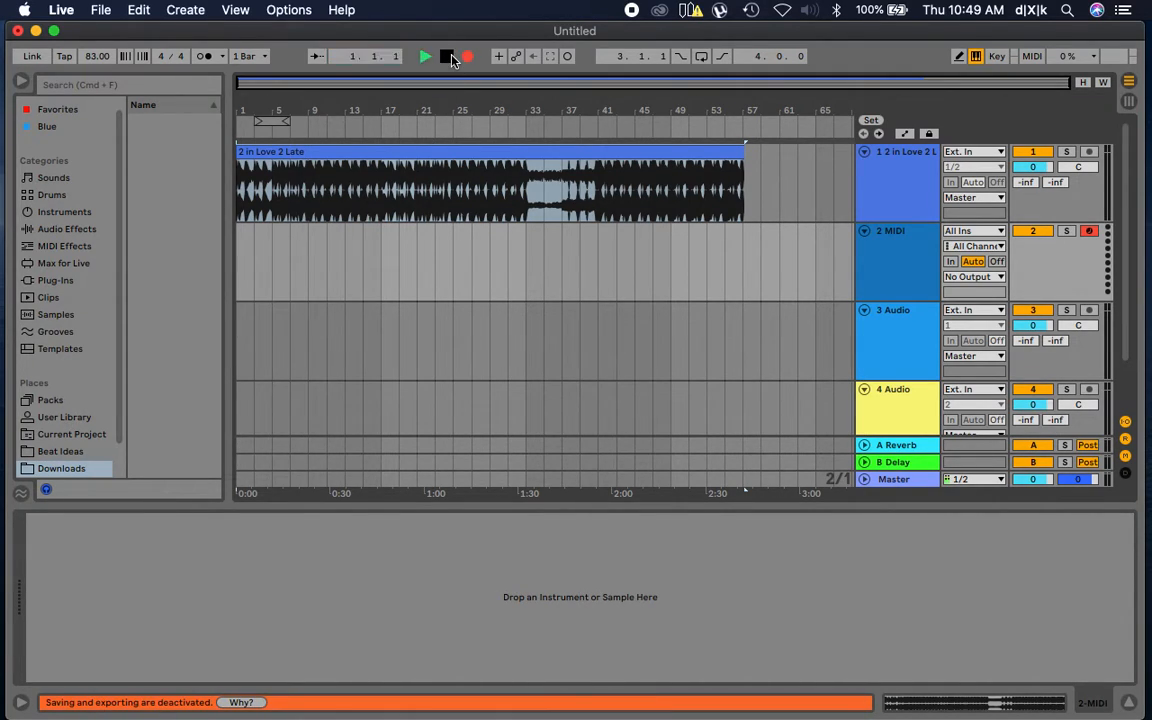
Disarm the 2 MIDI track, briefly start and stop the transport, and turn off arrangement recording
{"action": "left_click", "coordinate": [1089, 232]}
{"action": "left_click", "coordinate": [425, 57]}
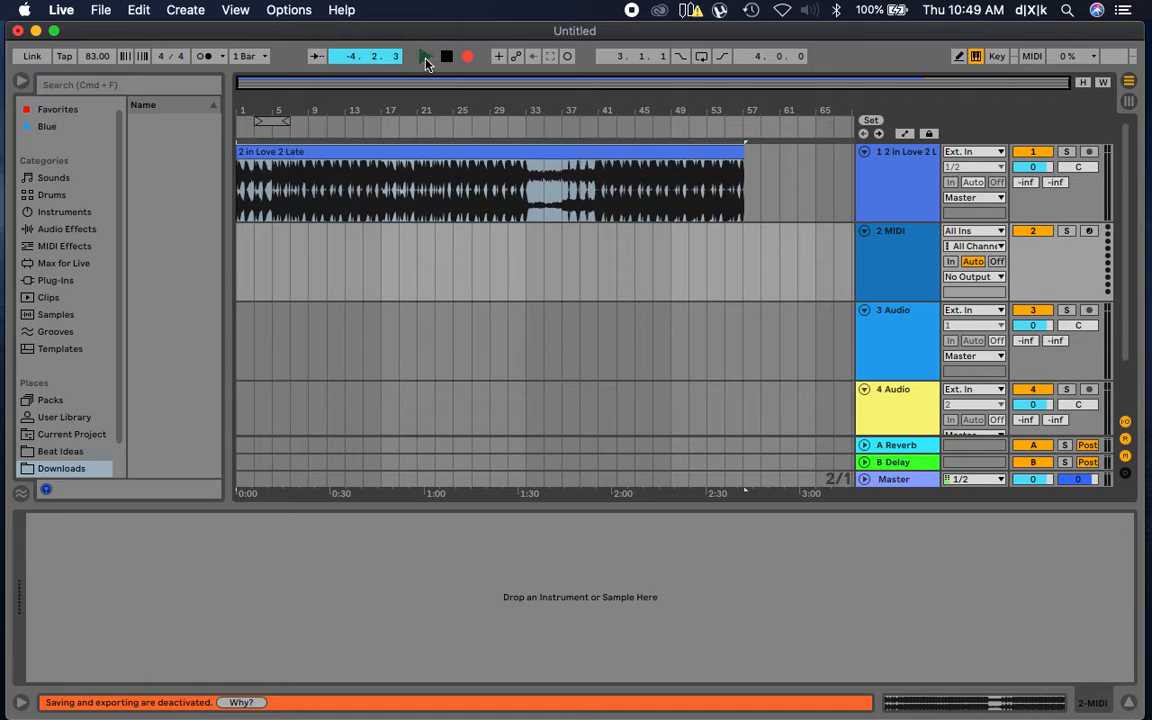
{"action": "left_click", "coordinate": [447, 57]}
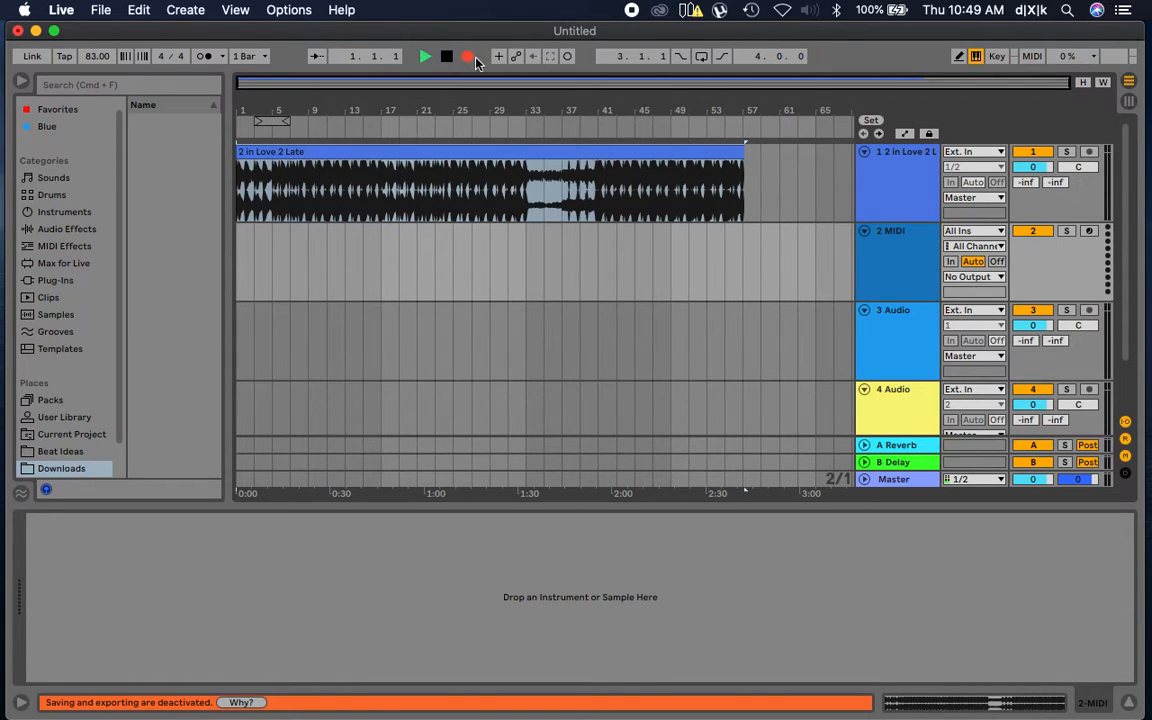
{"action": "left_click", "coordinate": [467, 57]}
Play the 2 in Love 2 Late song with its clip waveform shown in detail, and stop playback
{"action": "left_click", "coordinate": [425, 57]}
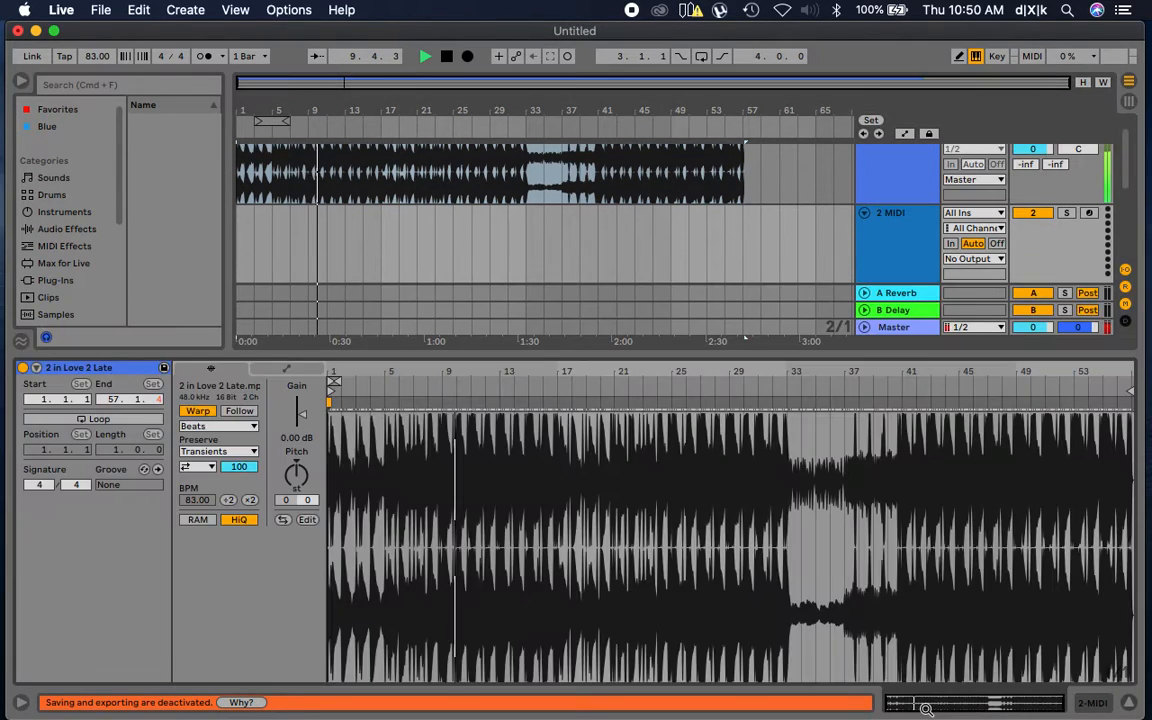
{"action": "left_click", "coordinate": [919, 705]}
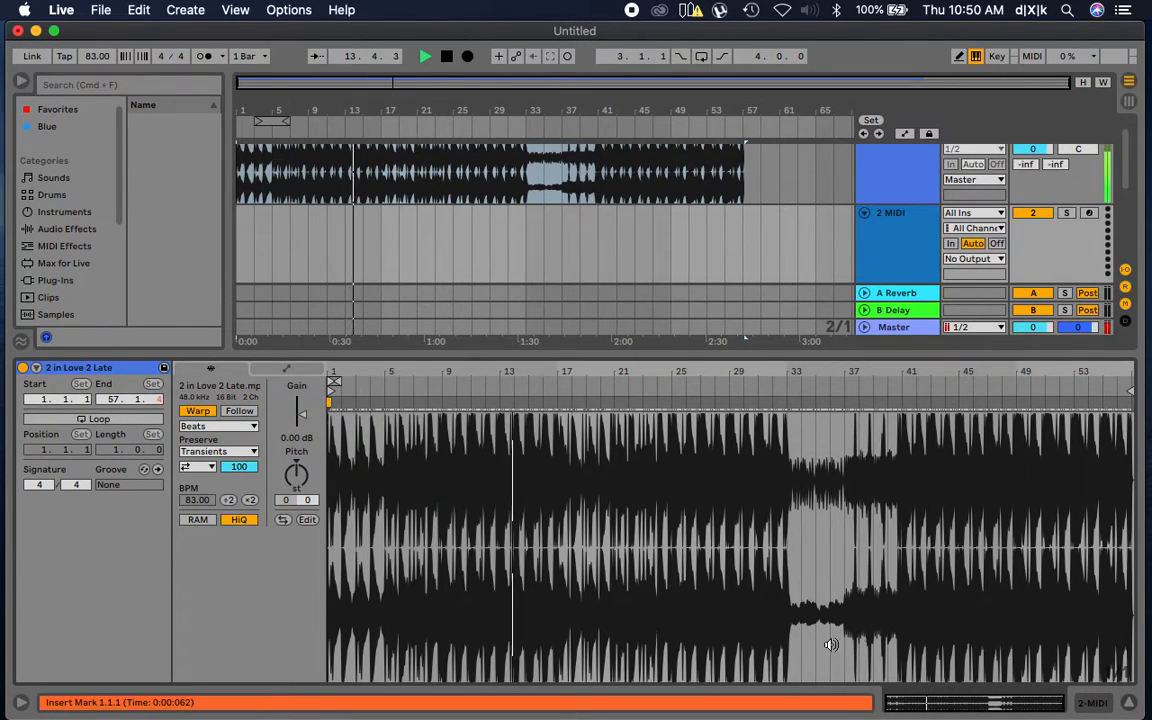
{"action": "left_click", "coordinate": [447, 58]}
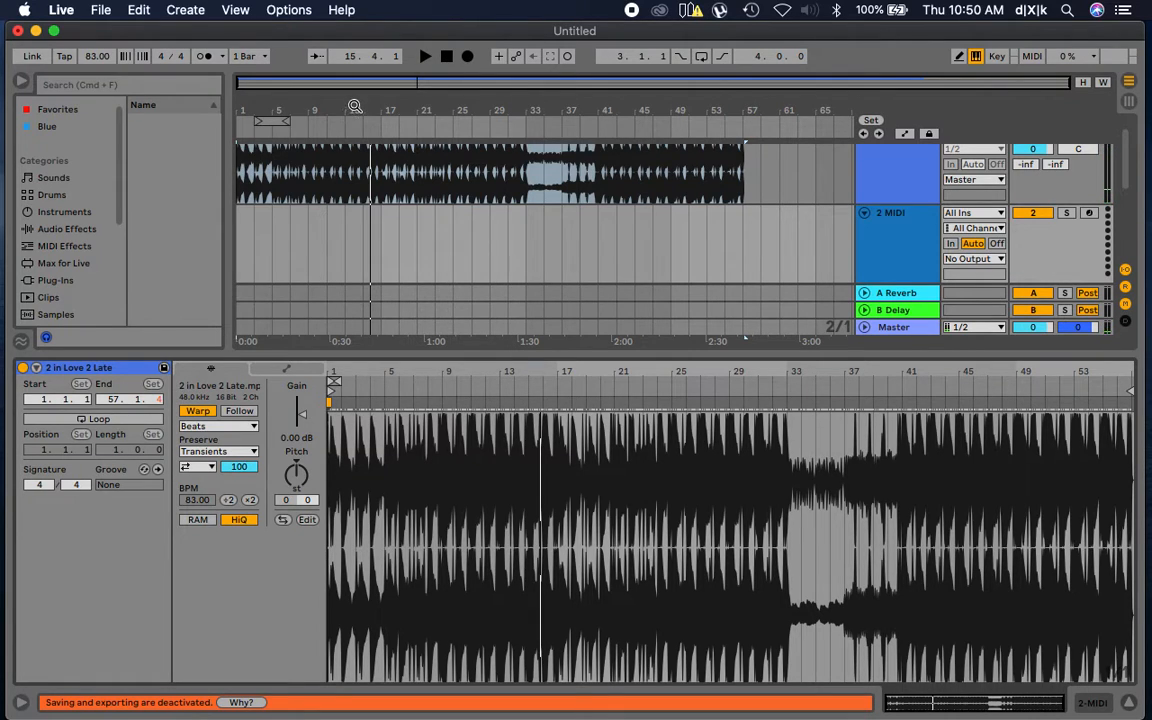
Play the arrangement from a point near its beginning using the scrub area, and stop playback
{"action": "left_click_drag", "start_coordinate": [355, 106], "coordinate": [405, 106]}
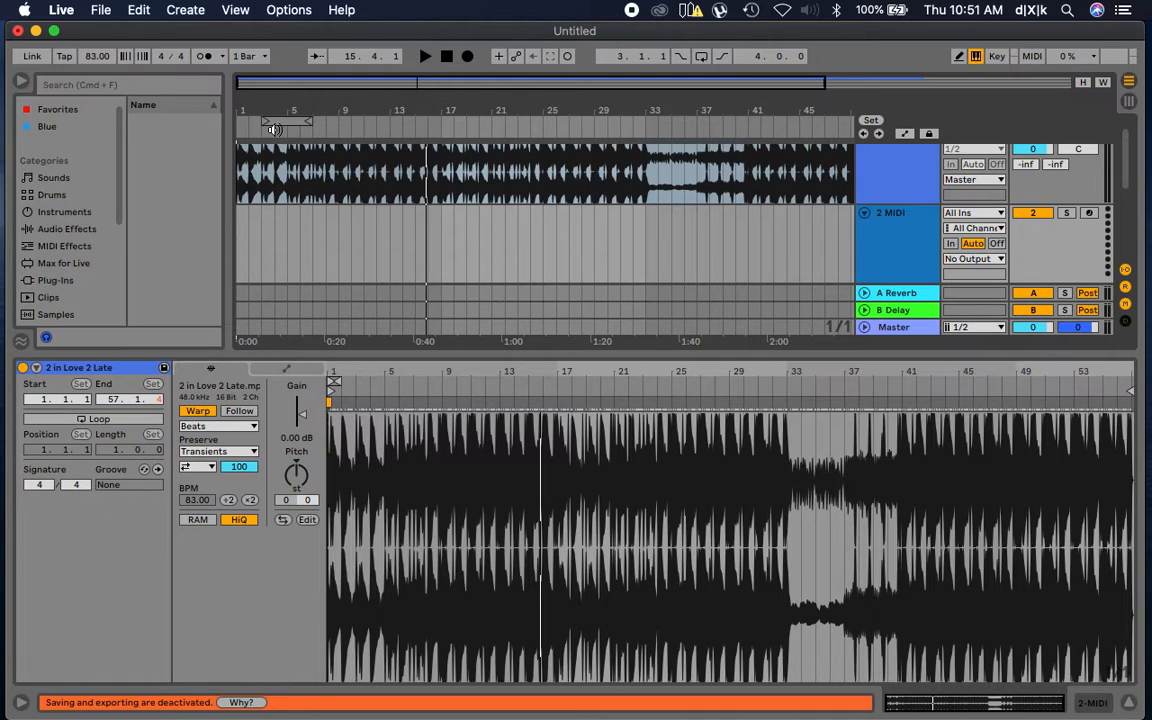
{"action": "left_click", "coordinate": [275, 129]}
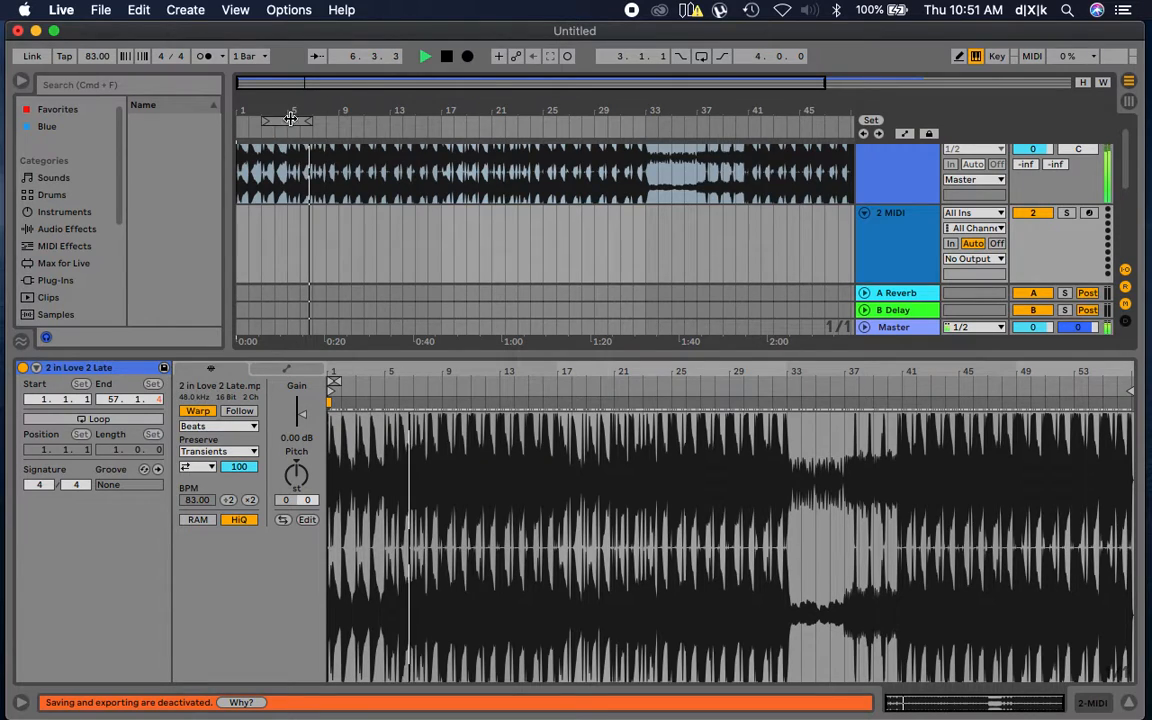
{"action": "left_click", "coordinate": [447, 56]}
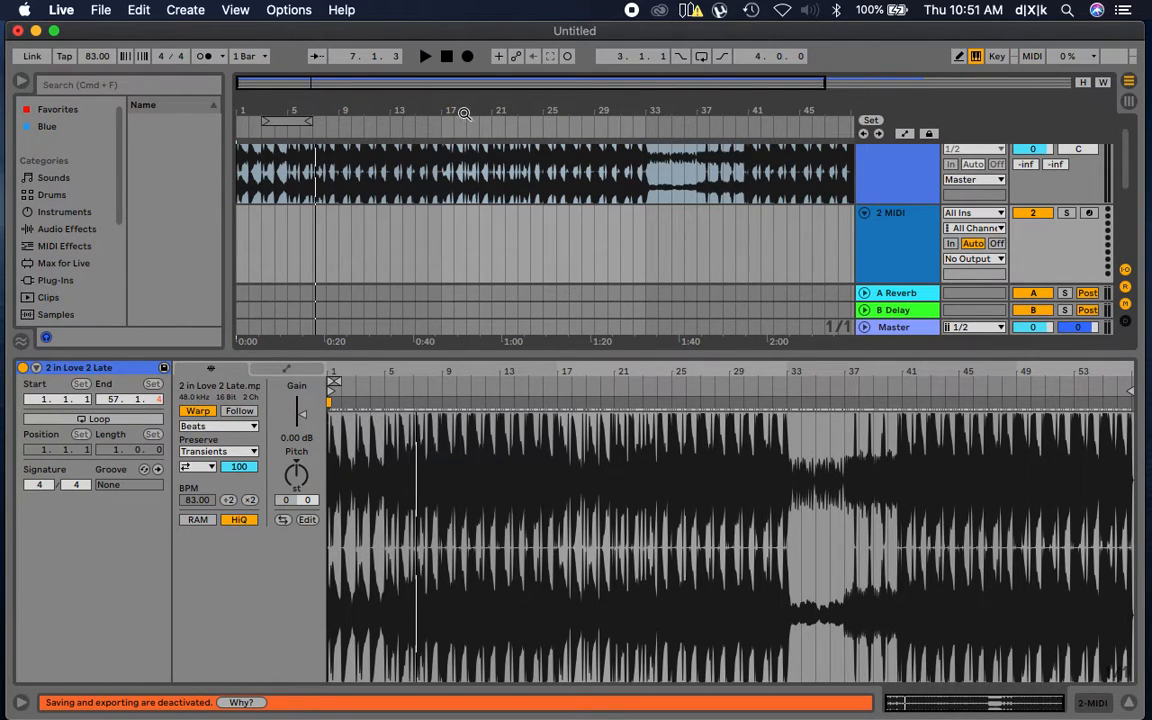
Place the insert marker on the Master track at 26.3.1 and view bars 9 to 23 up close
{"action": "left_click_drag", "start_coordinate": [479, 104], "coordinate": [660, 104]}
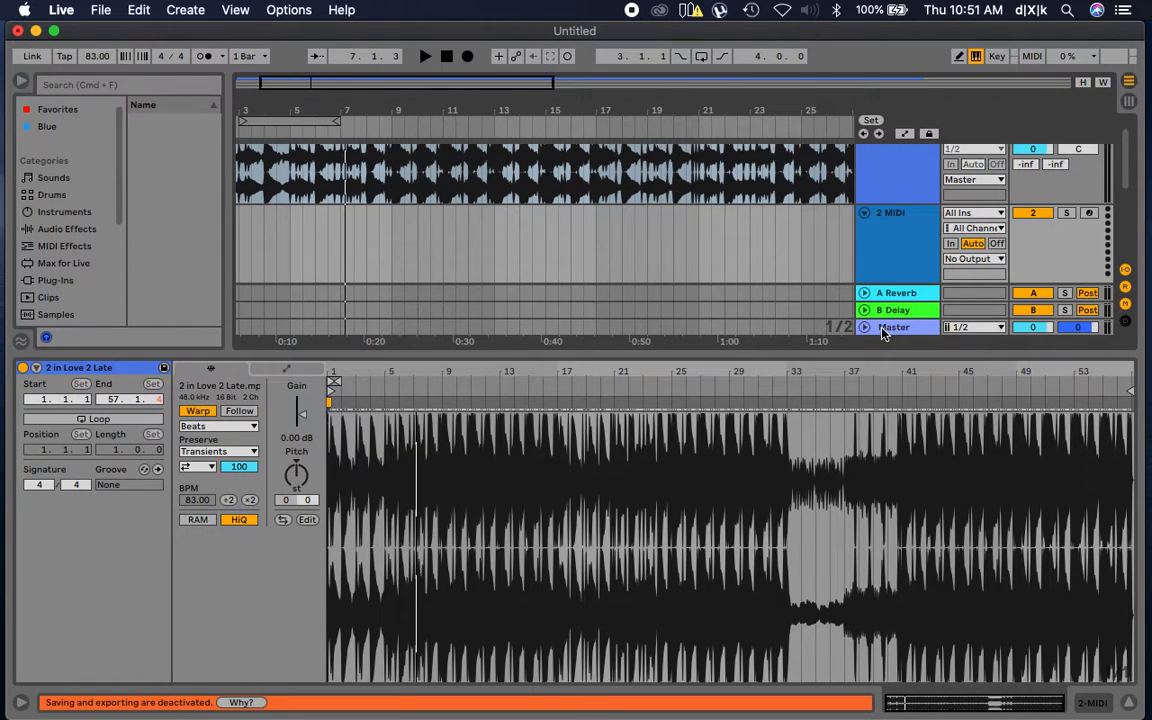
{"action": "left_click", "coordinate": [843, 336]}
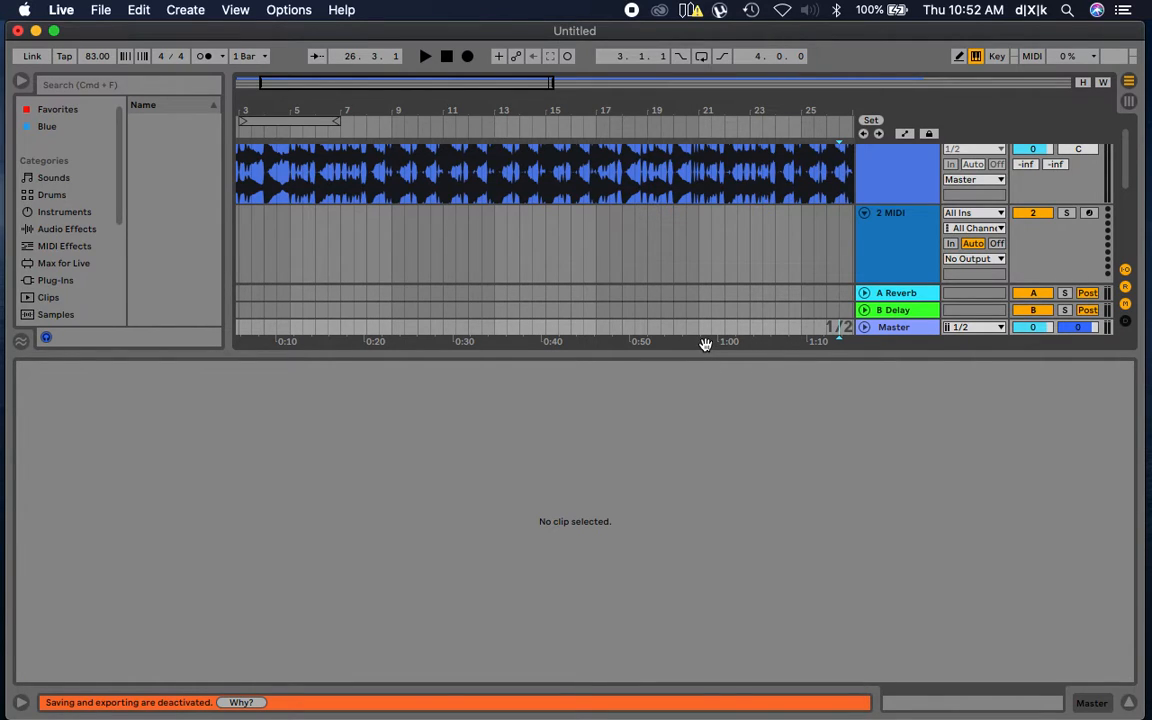
{"action": "left_click_drag", "start_coordinate": [560, 110], "coordinate": [516, 103]}
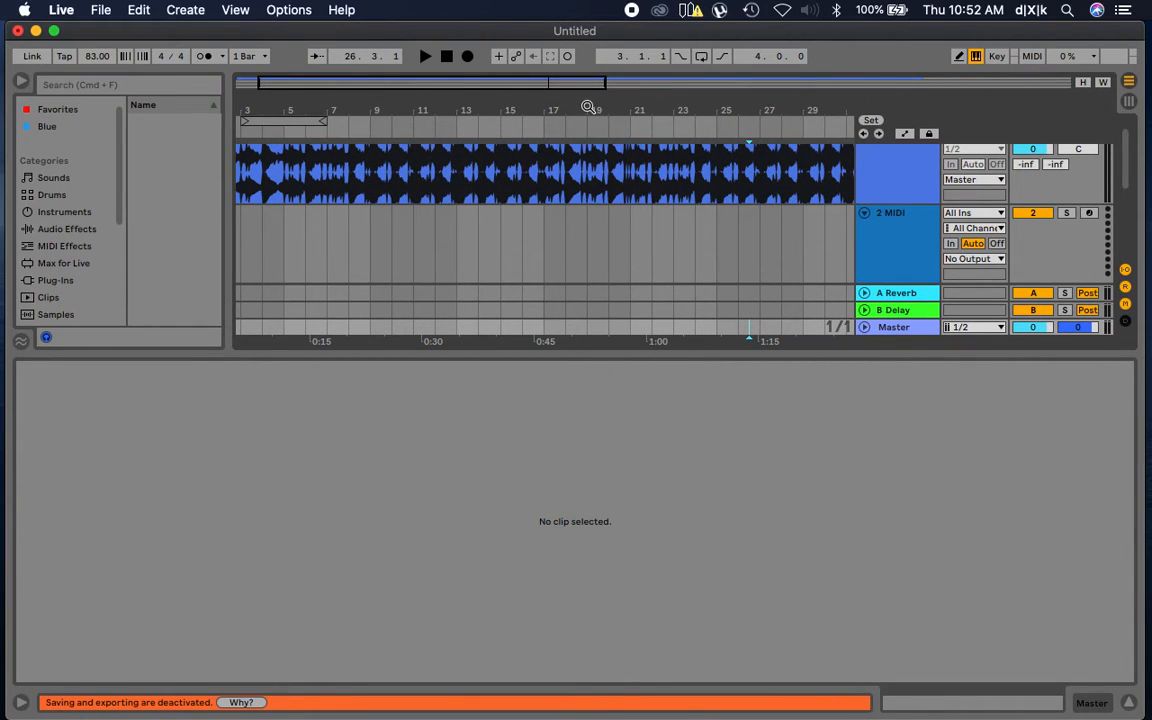
{"action": "left_click_drag", "start_coordinate": [589, 107], "coordinate": [658, 107]}
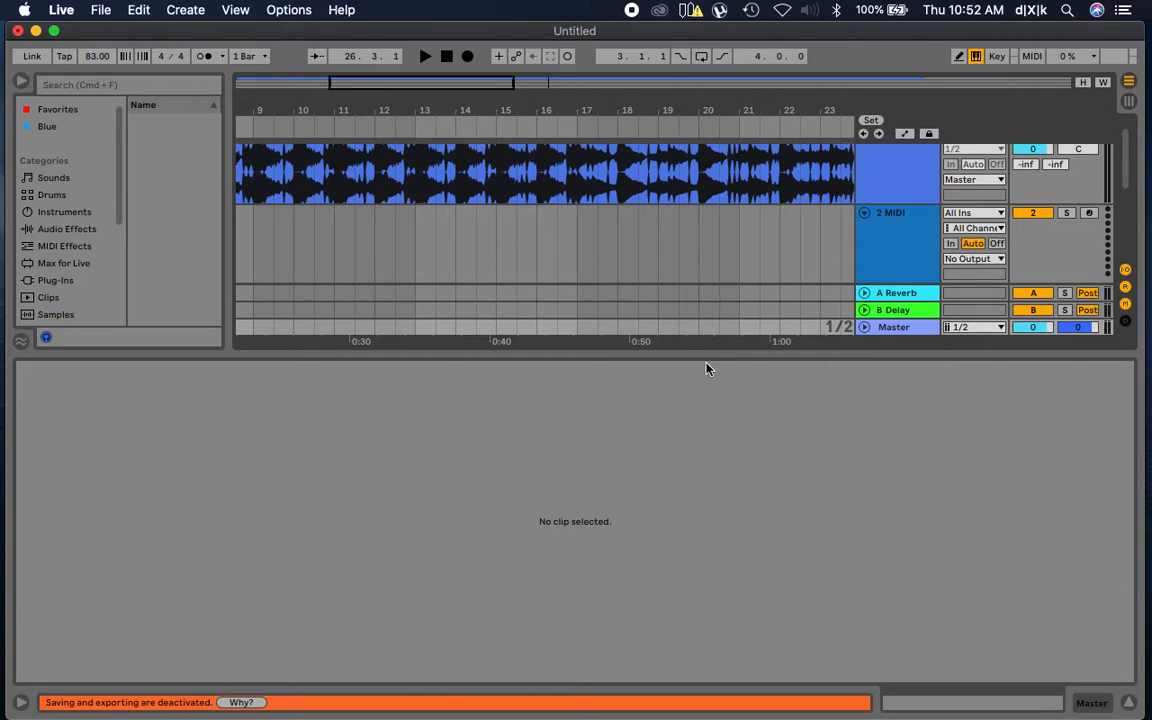
Hide the clip detail view to enlarge the arrangement, and start playback from about bar 15 using the scrub area
{"action": "left_click", "coordinate": [265, 57]}
{"action": "left_click", "coordinate": [266, 61]}
{"action": "left_click_drag", "start_coordinate": [676, 355], "coordinate": [810, 716]}
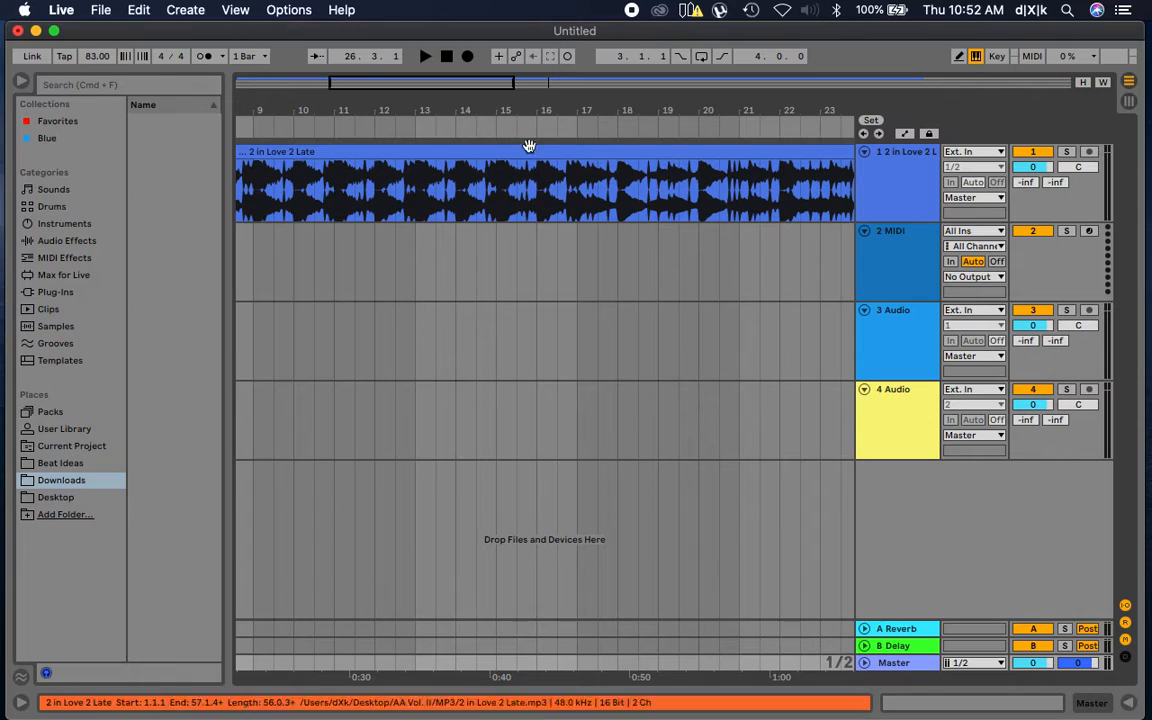
{"action": "left_click", "coordinate": [494, 123]}
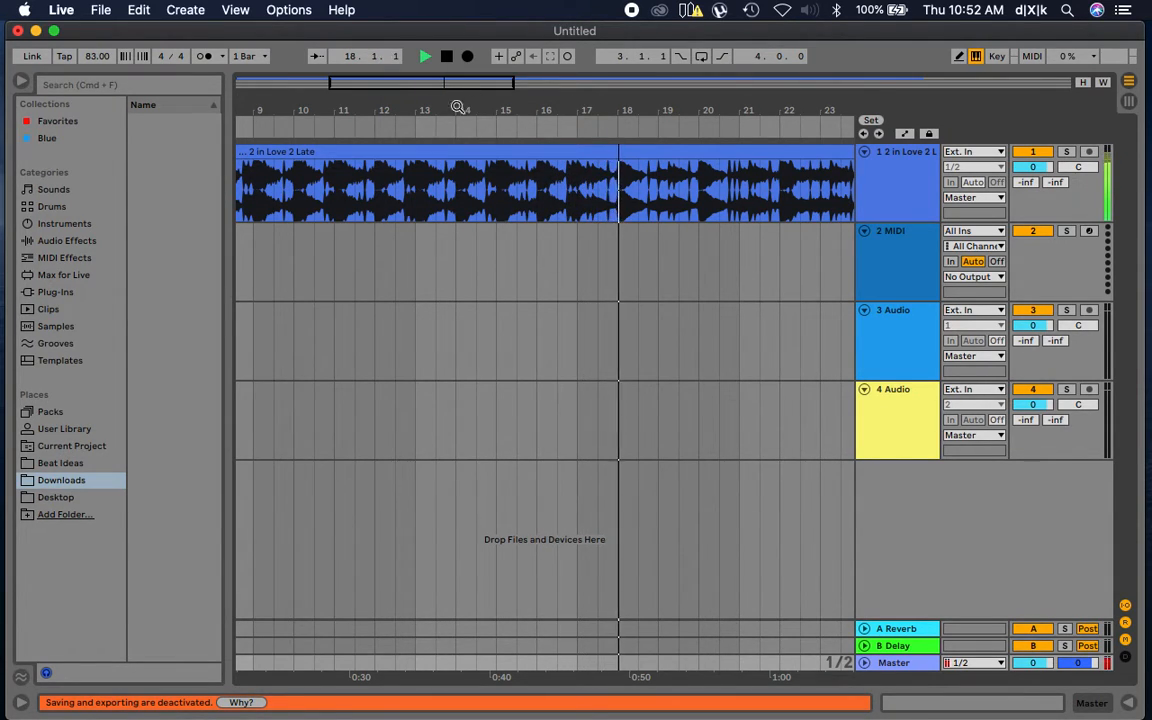
Stop playback, fit the whole song in view, and play the arrangement from about bar 38 using the scrub area
{"action": "left_click", "coordinate": [447, 57]}
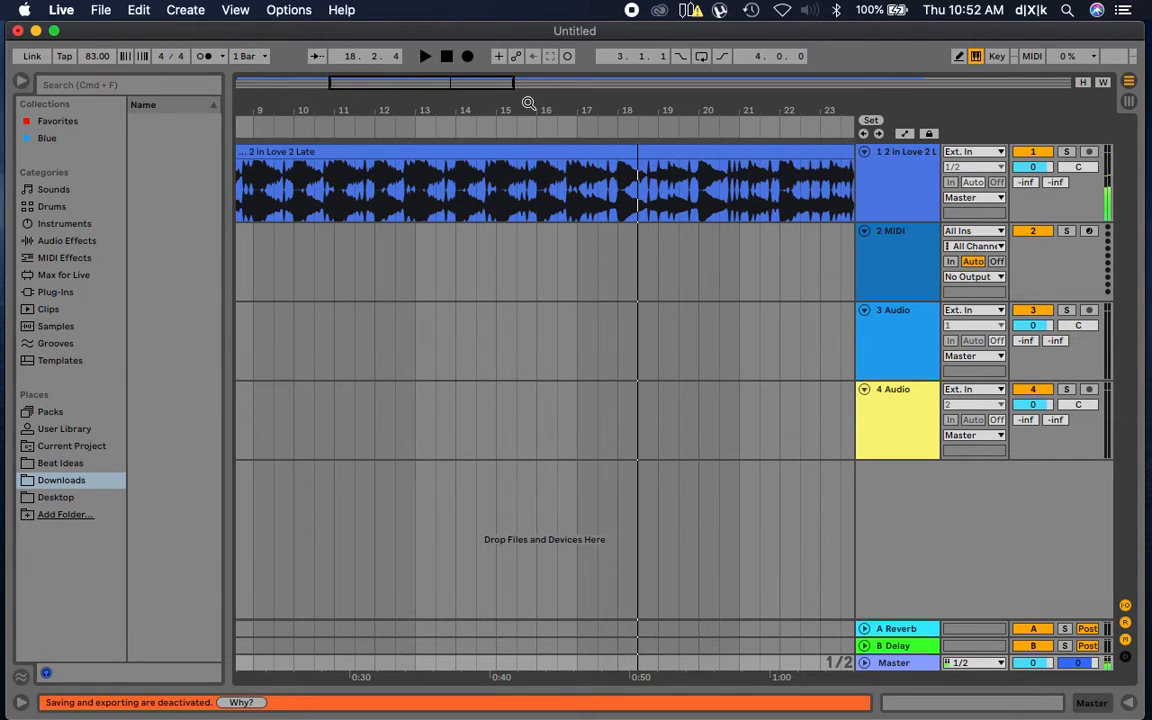
{"action": "left_click_drag", "start_coordinate": [527, 110], "coordinate": [376, 37]}
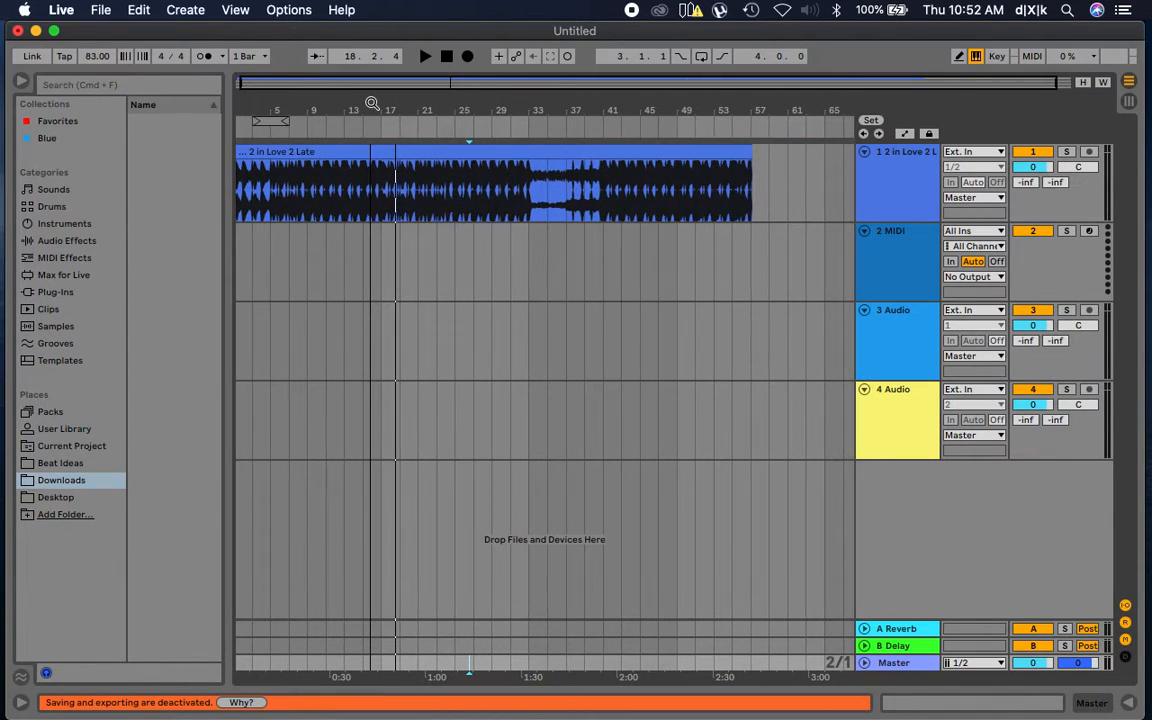
{"action": "left_click", "coordinate": [581, 128]}
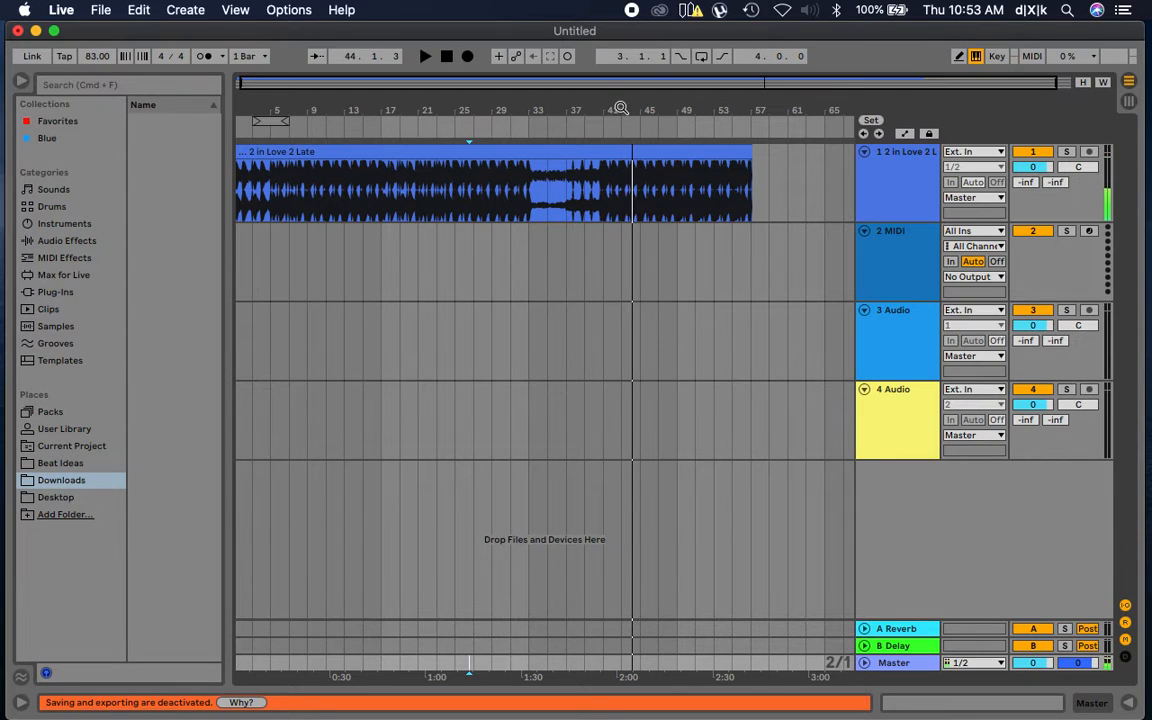
Play the arrangement from about bar 36 with bars 31 to 53 in view, and stop playback
{"action": "left_click_drag", "start_coordinate": [620, 107], "coordinate": [462, 126]}
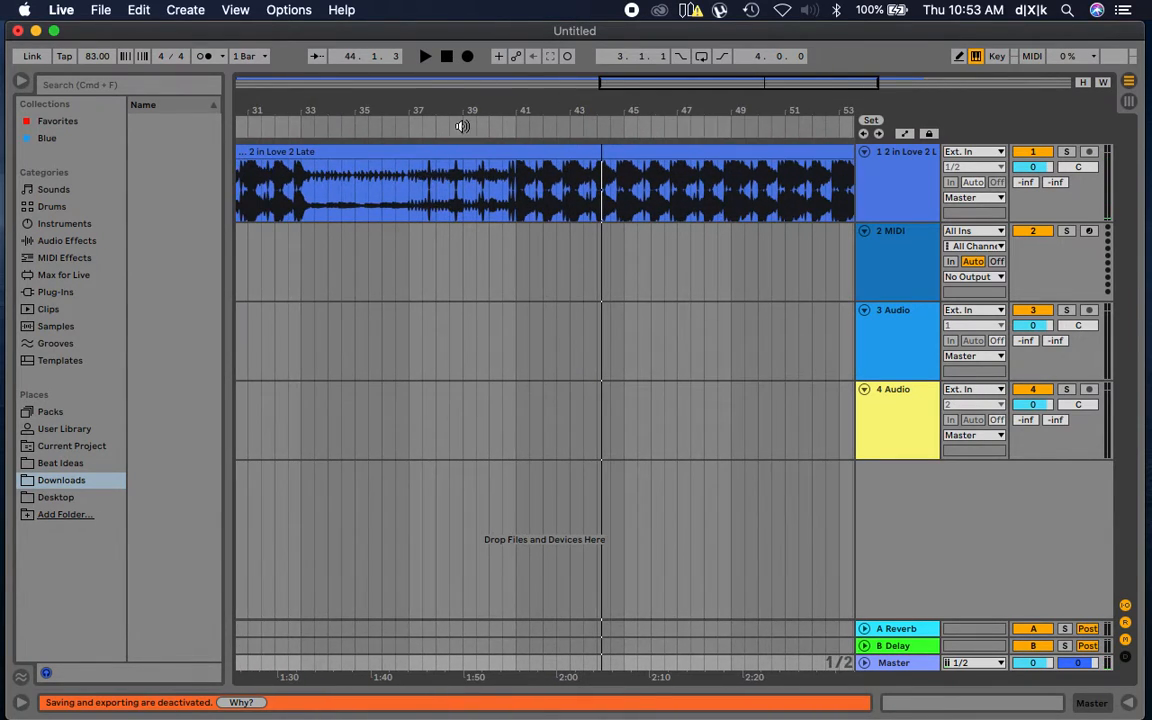
{"action": "left_click", "coordinate": [381, 127]}
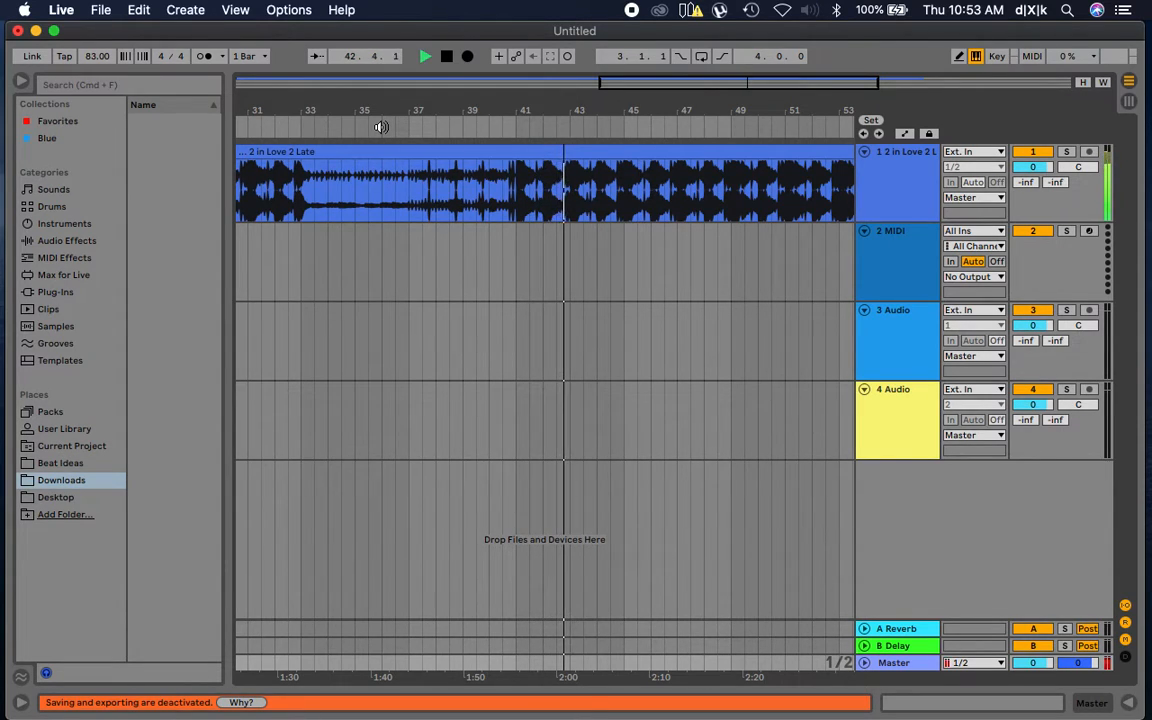
{"action": "key", "text": "space"}
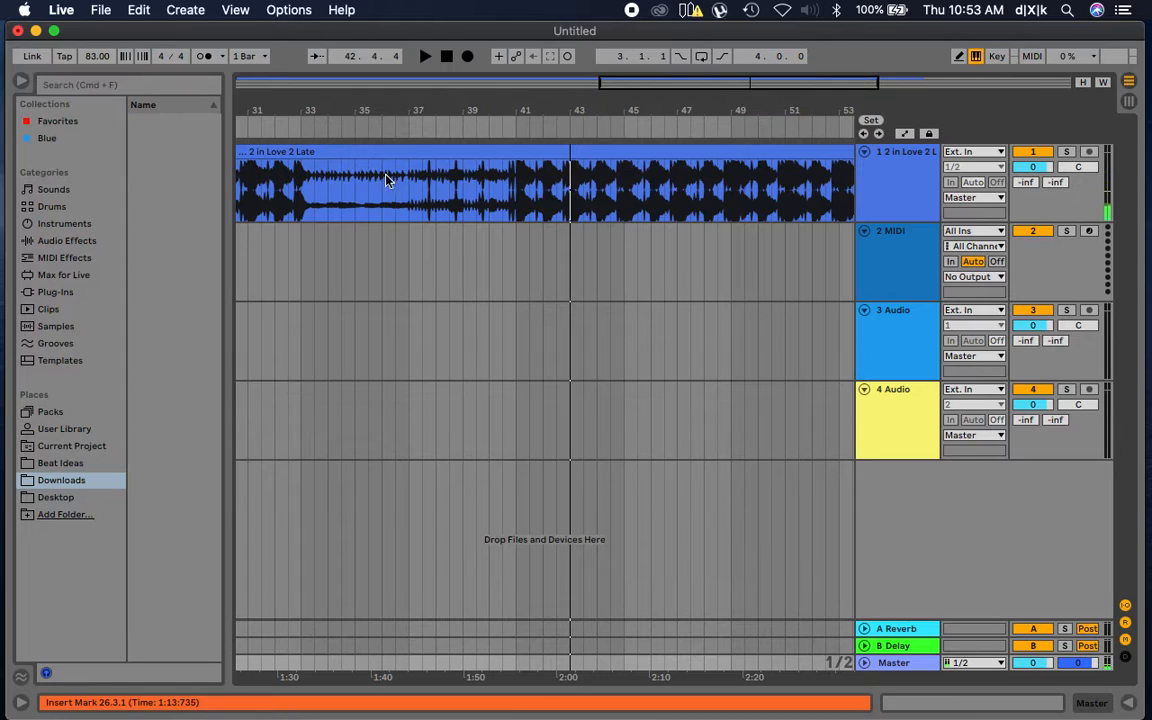
Place the insert marker in the 2 in Love 2 Late clip at 36.1.1 and look up the Split command
{"action": "left_click", "coordinate": [382, 198]}
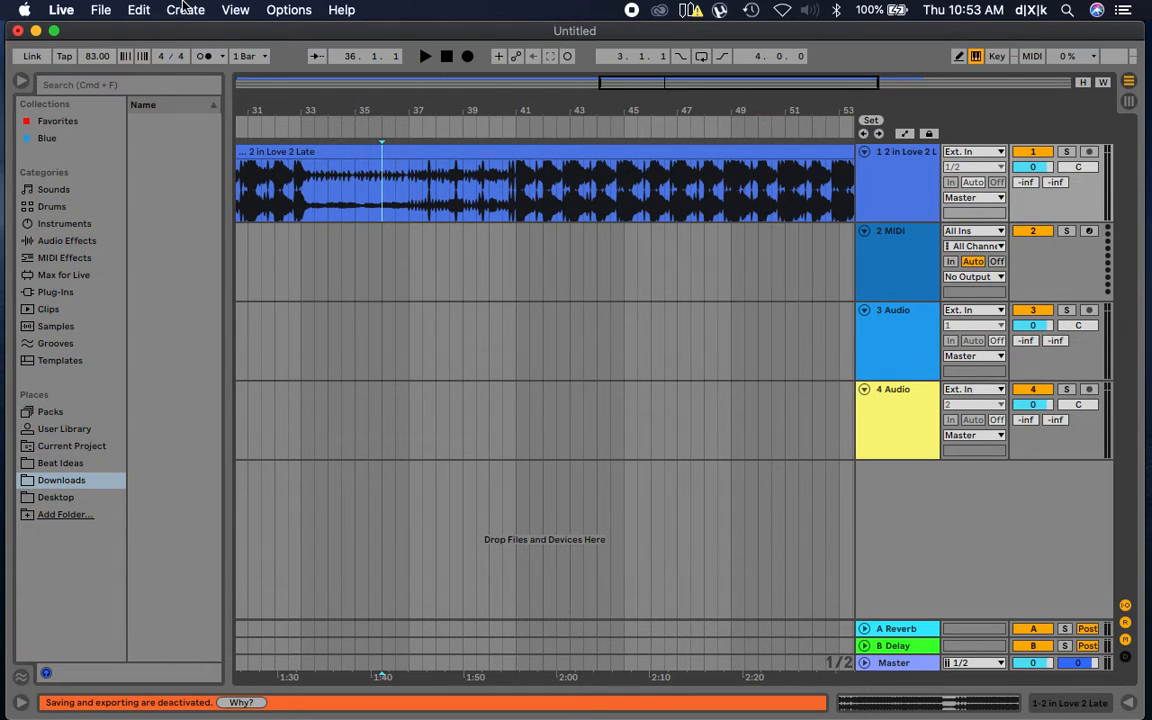
{"action": "left_click", "coordinate": [135, 11]}
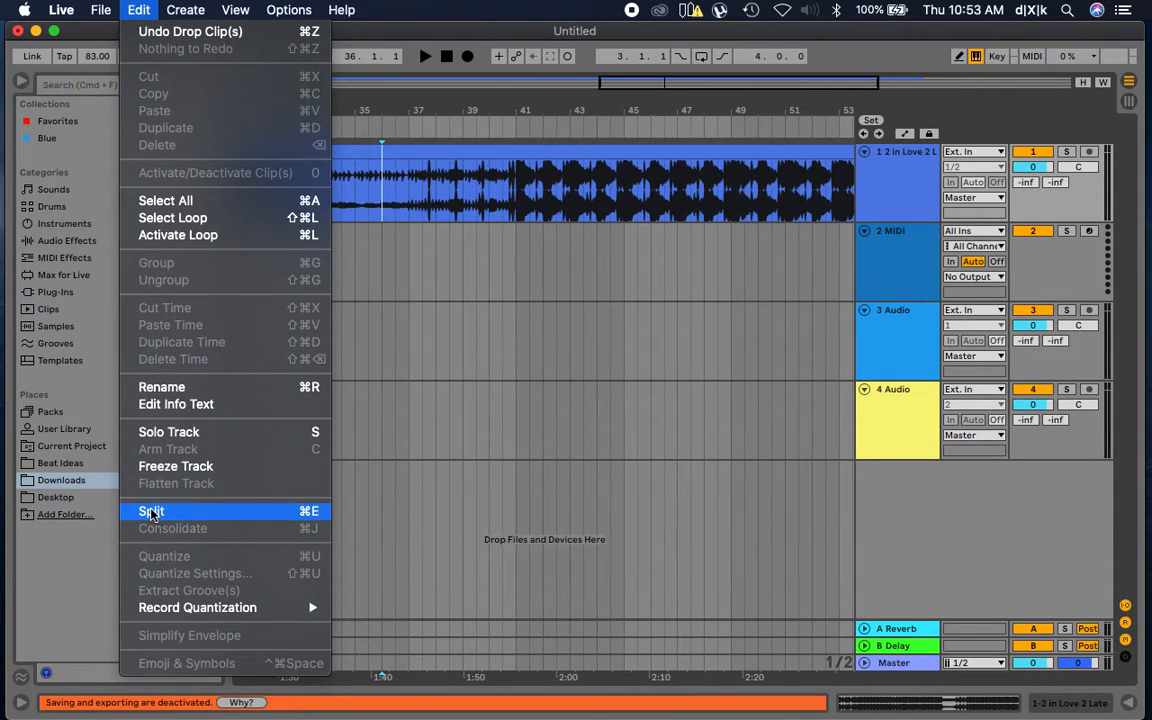
{"action": "left_click", "coordinate": [536, 6]}
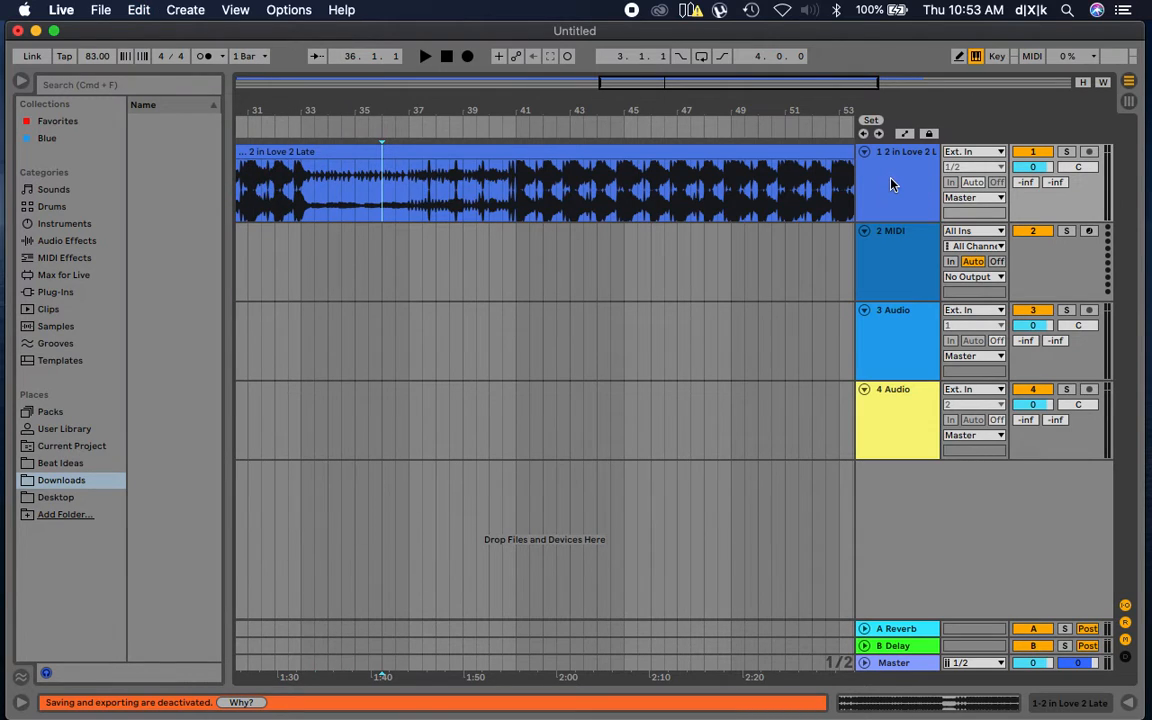
Select the whole 2 in Love 2 Late clip, play it from about bar 36 using the scrub area, and stop playback
{"action": "left_click", "coordinate": [784, 152]}
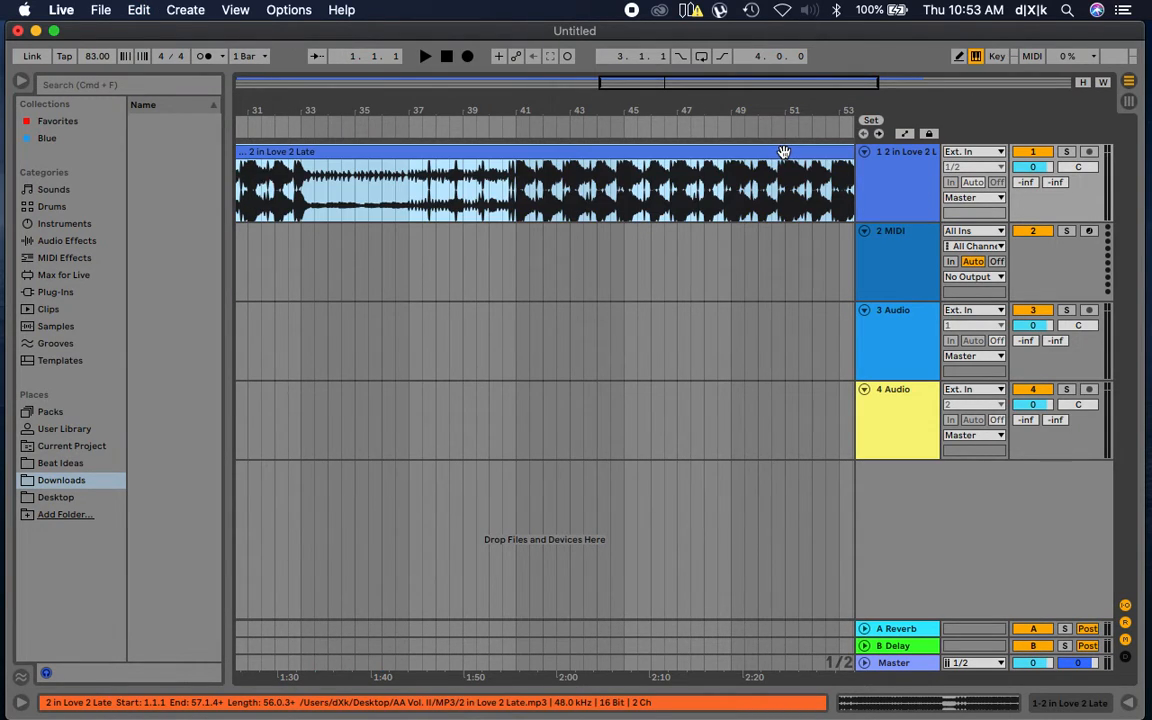
{"action": "key", "text": "super+s"}
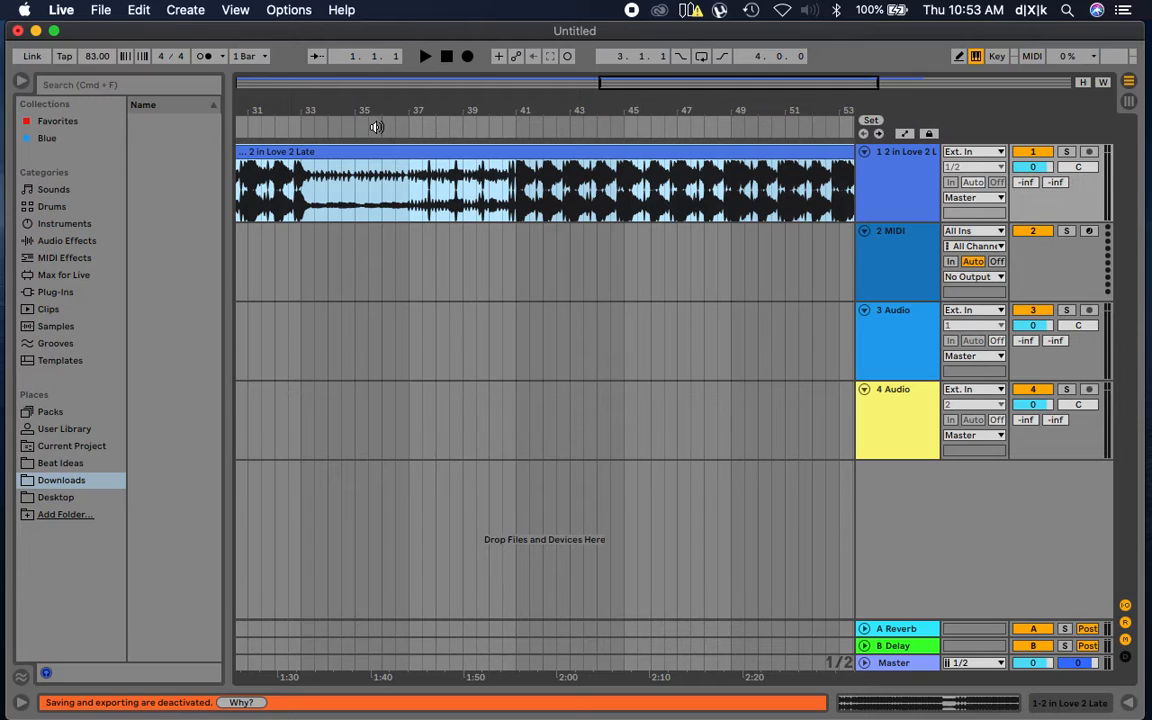
{"action": "left_click", "coordinate": [376, 127]}
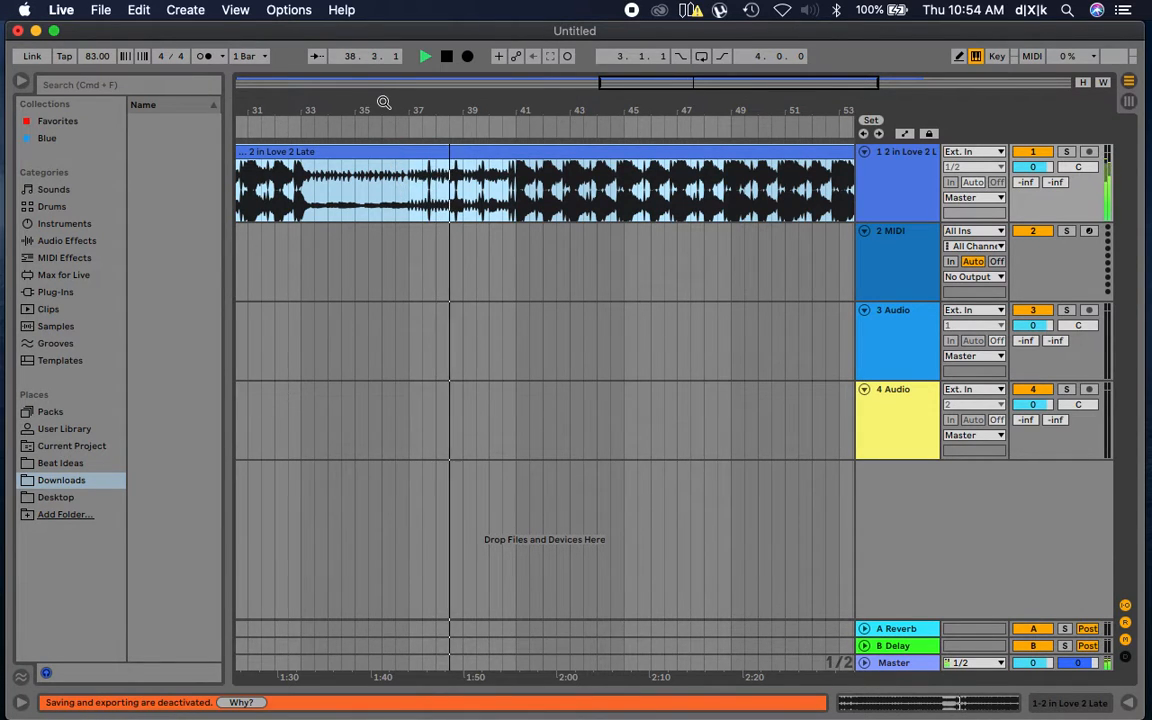
{"action": "left_click_drag", "start_coordinate": [384, 104], "coordinate": [430, 104]}
{"action": "left_click", "coordinate": [449, 57]}
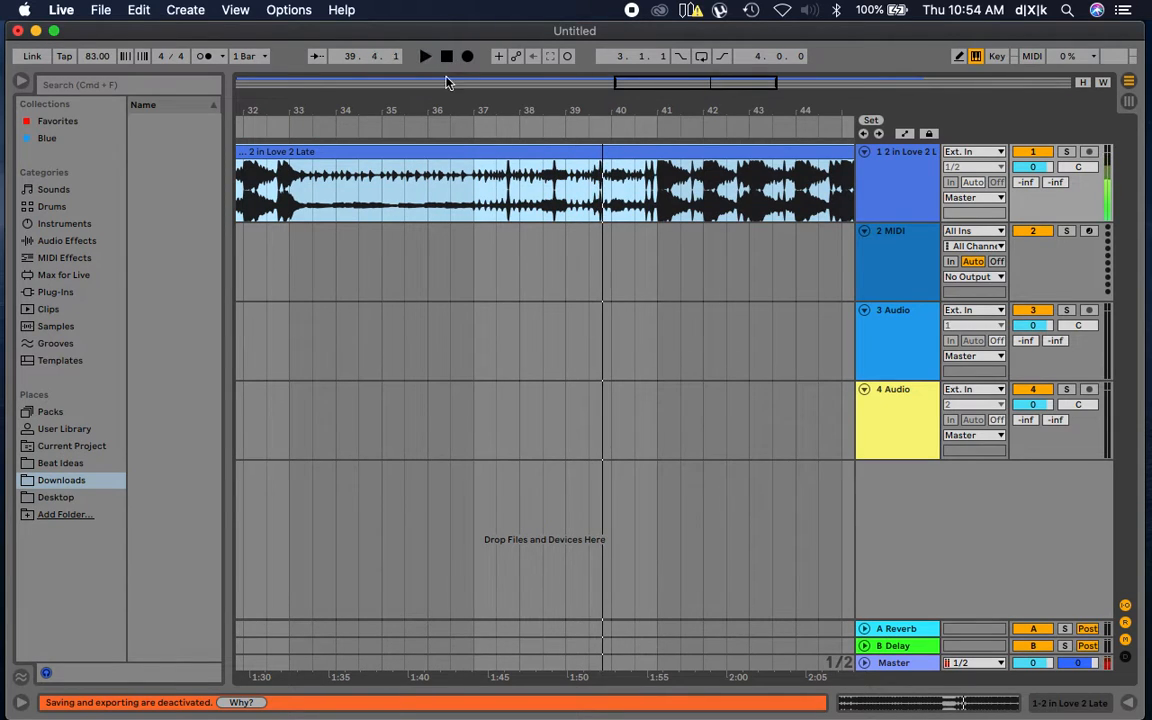
Deactivate the 2 MIDI, 3 Audio and 4 Audio tracks, leaving the song's track active
{"action": "left_click", "coordinate": [437, 250]}
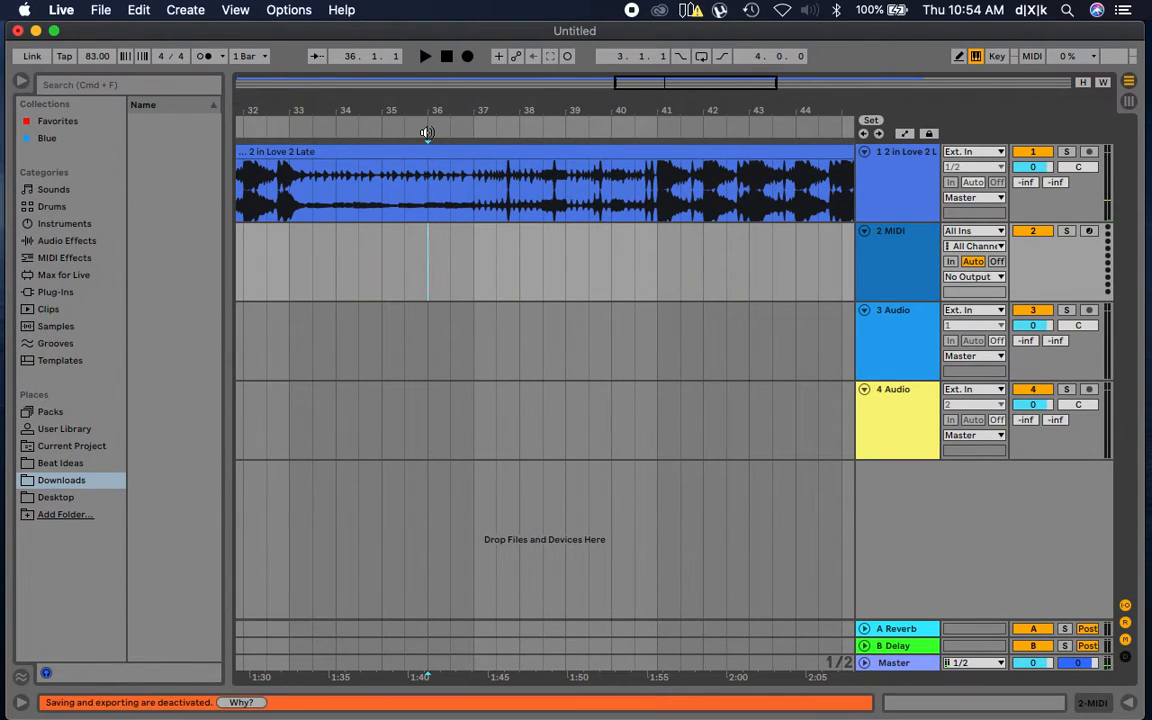
{"action": "left_click", "coordinate": [886, 180]}
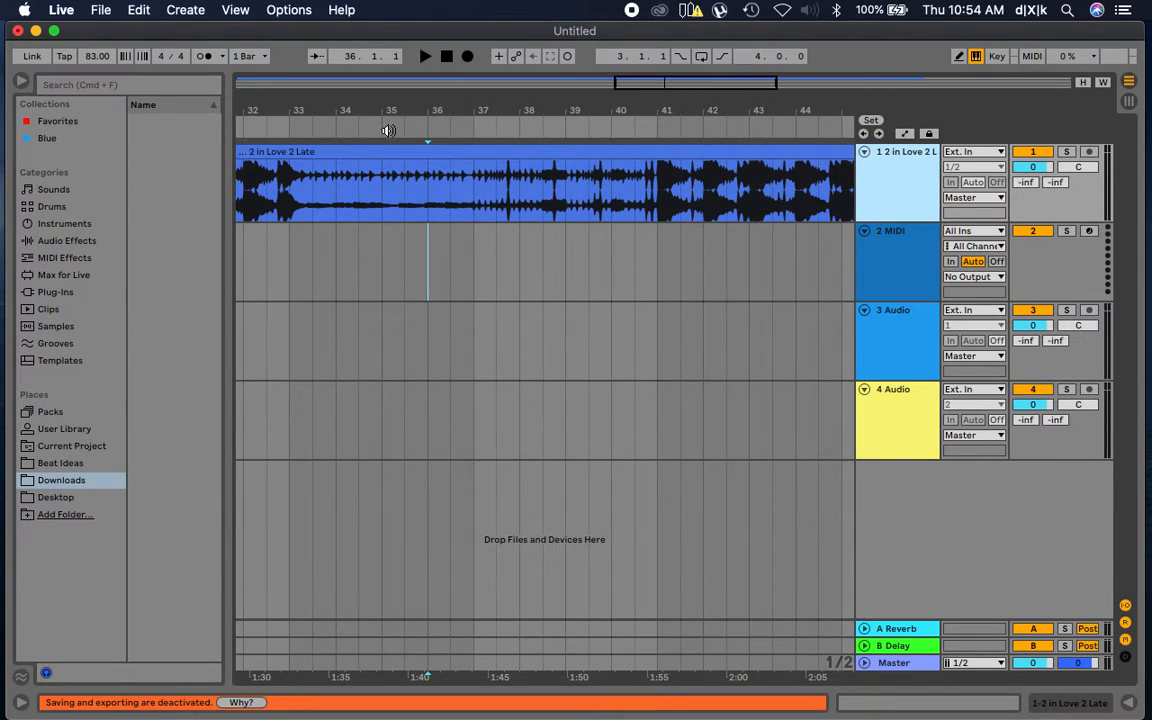
{"action": "left_click", "coordinate": [1031, 231]}
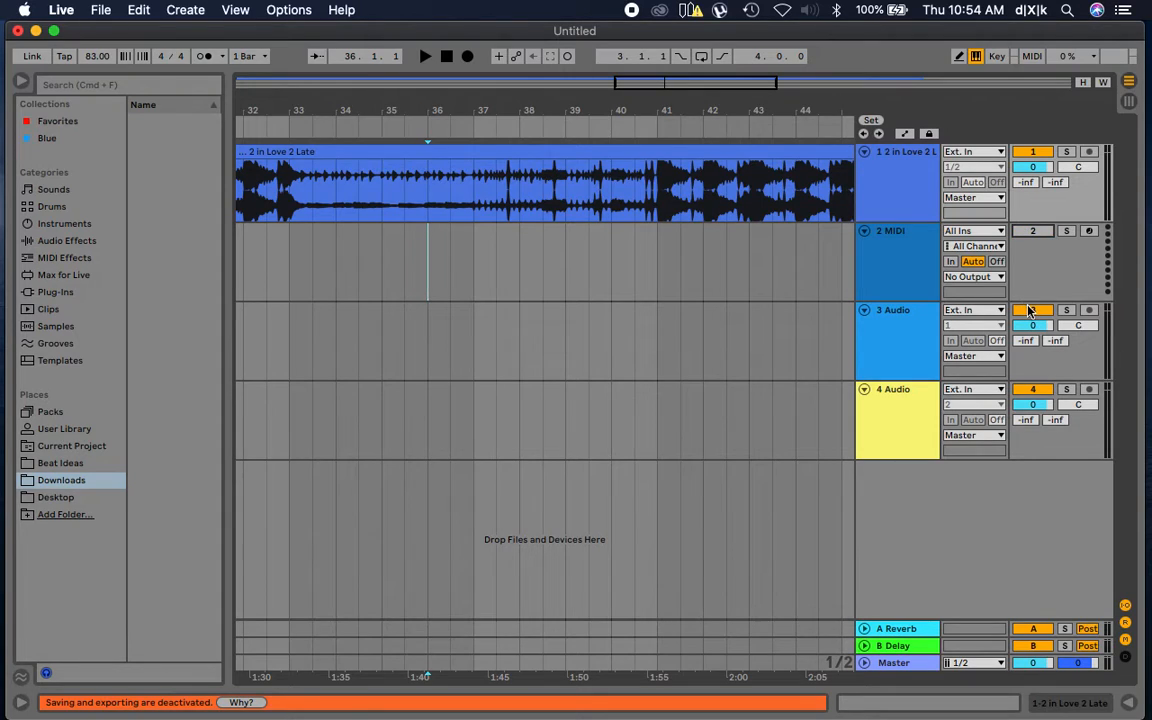
{"action": "left_click", "coordinate": [1031, 311]}
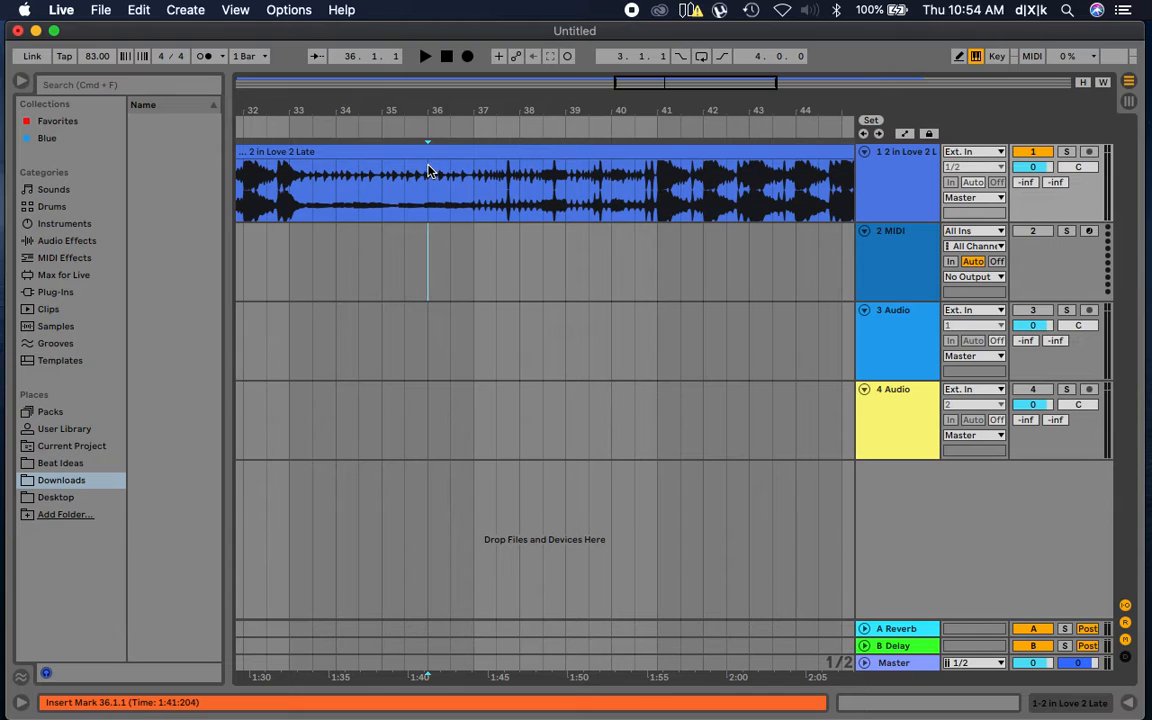
Split the 2 in Love 2 Late clip at 36.1.1
{"action": "left_click", "coordinate": [140, 12]}
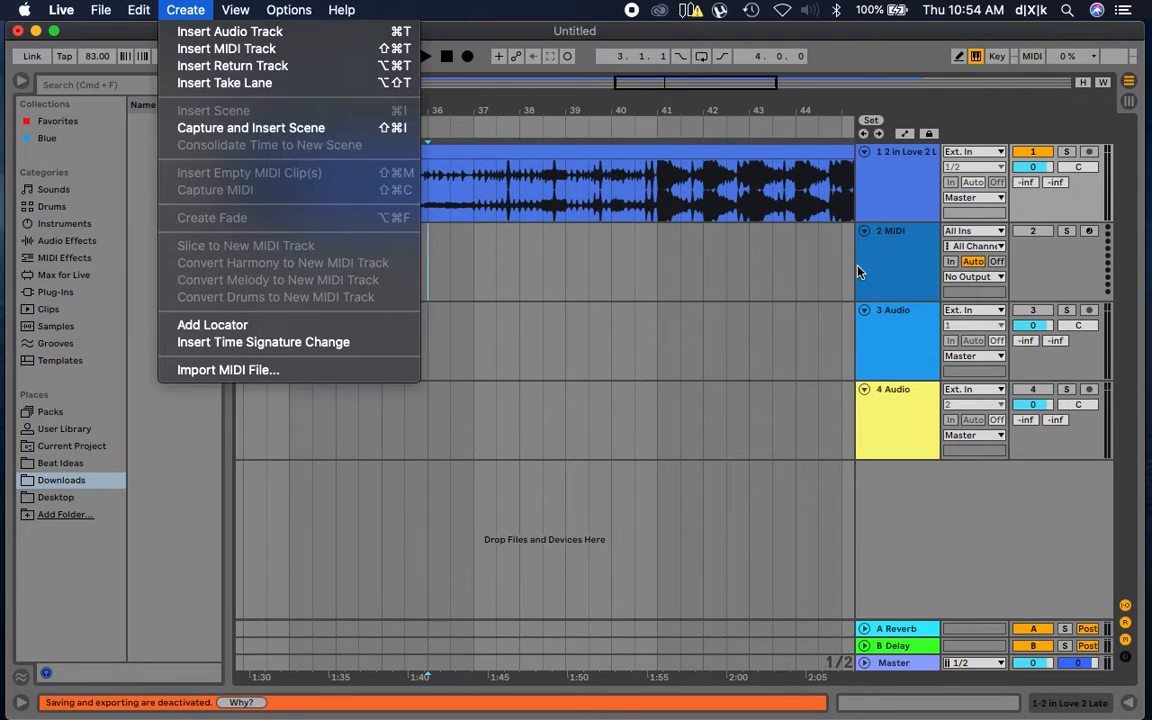
{"action": "left_click", "coordinate": [898, 187]}
{"action": "left_click", "coordinate": [898, 187]}
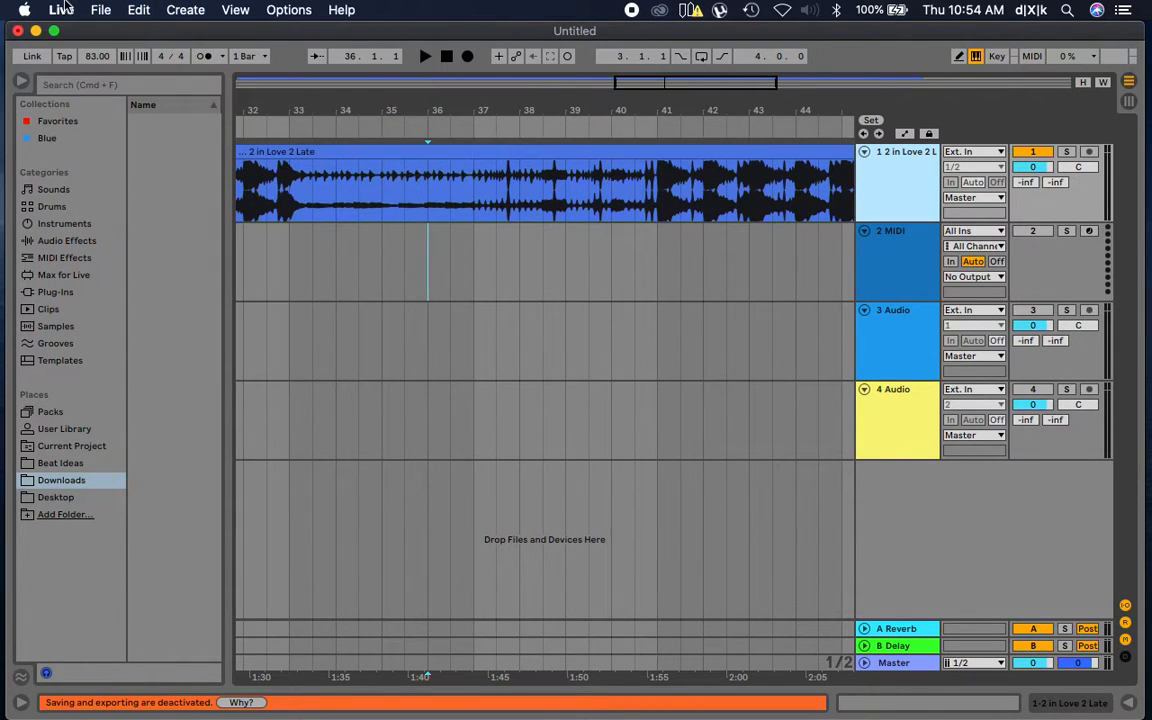
{"action": "left_click", "coordinate": [138, 10]}
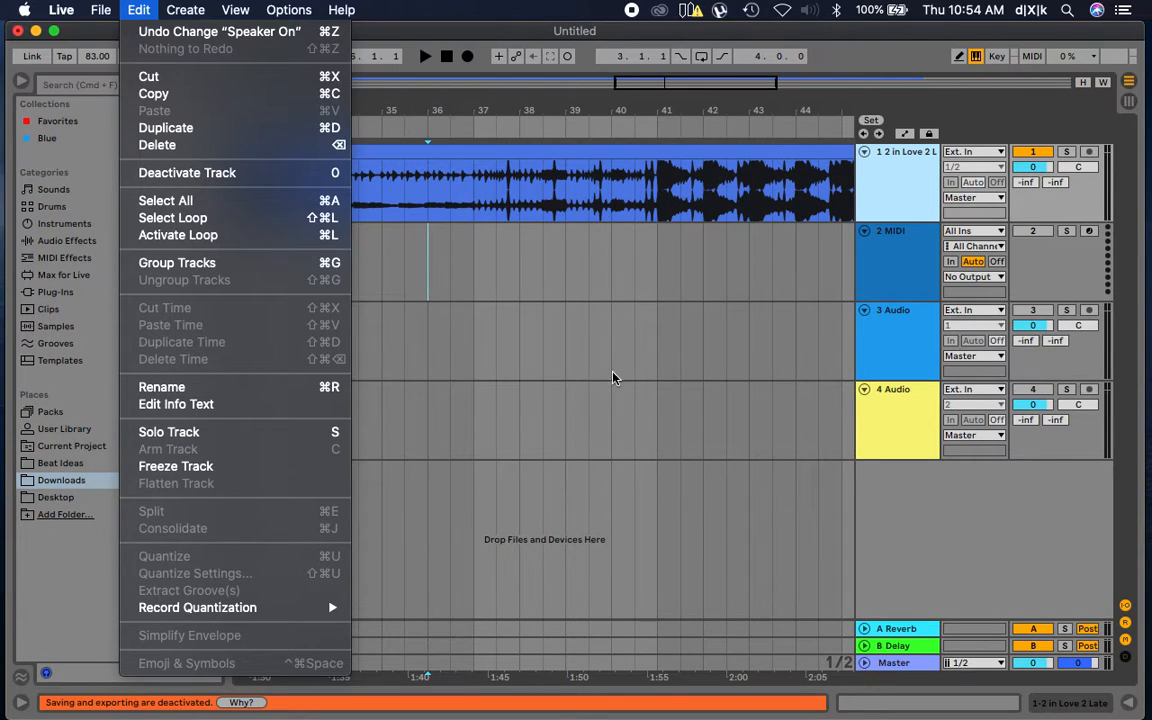
{"action": "left_click", "coordinate": [430, 176]}
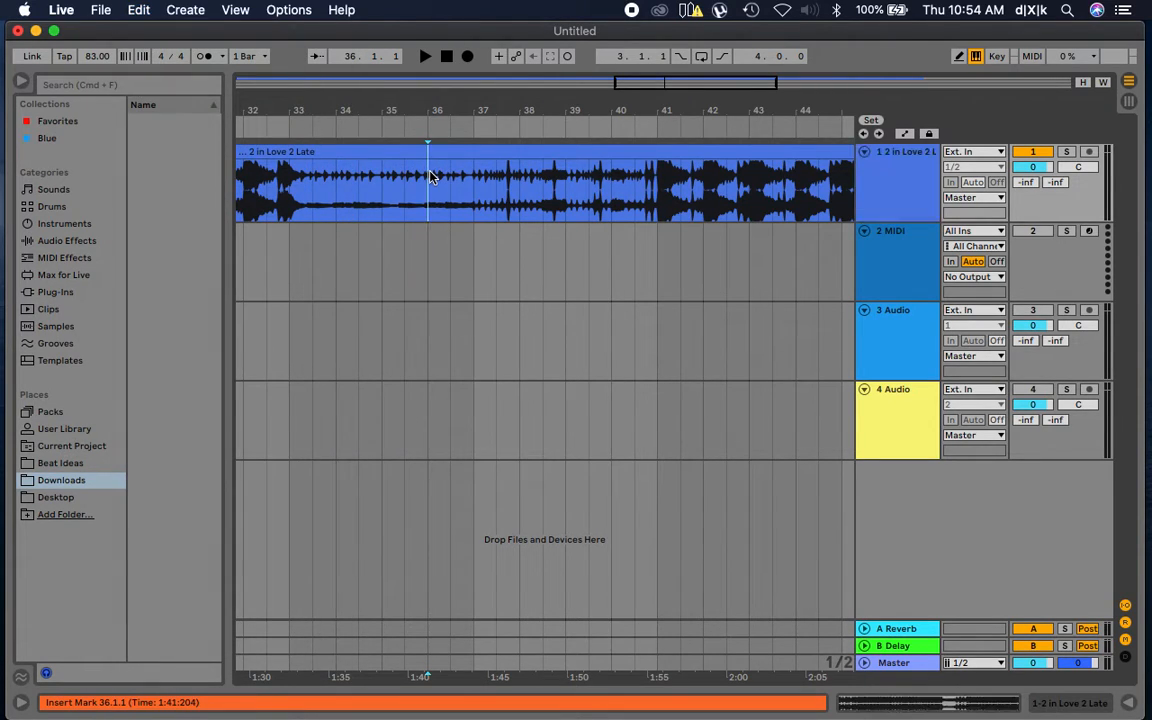
{"action": "left_click", "coordinate": [139, 10]}
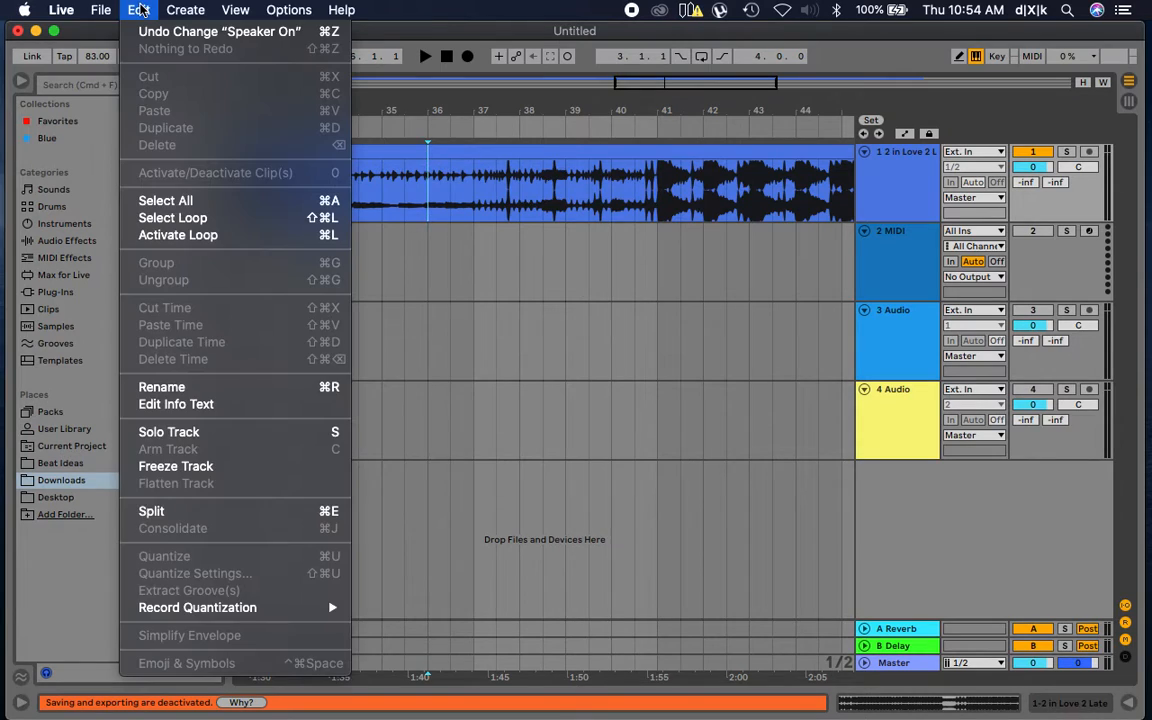
{"action": "left_click", "coordinate": [175, 512]}
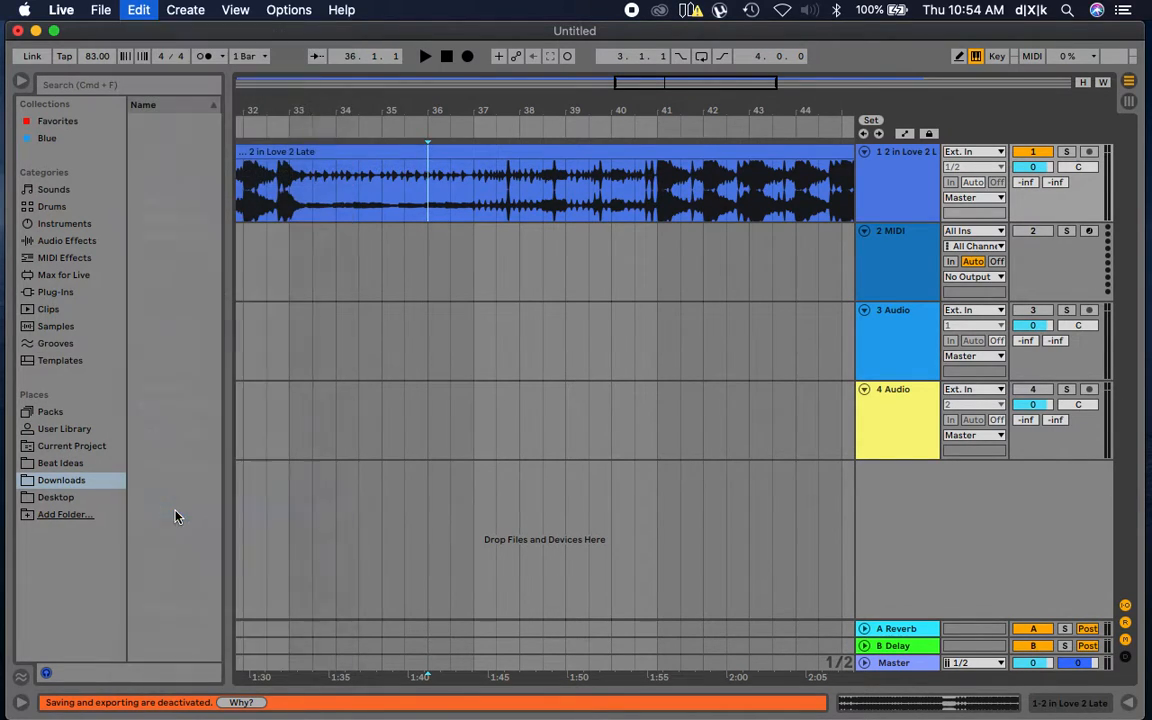
Place the insert marker on the empty MIDI track at 36.1.1 and check which editing commands are available there
{"action": "left_click", "coordinate": [430, 261]}
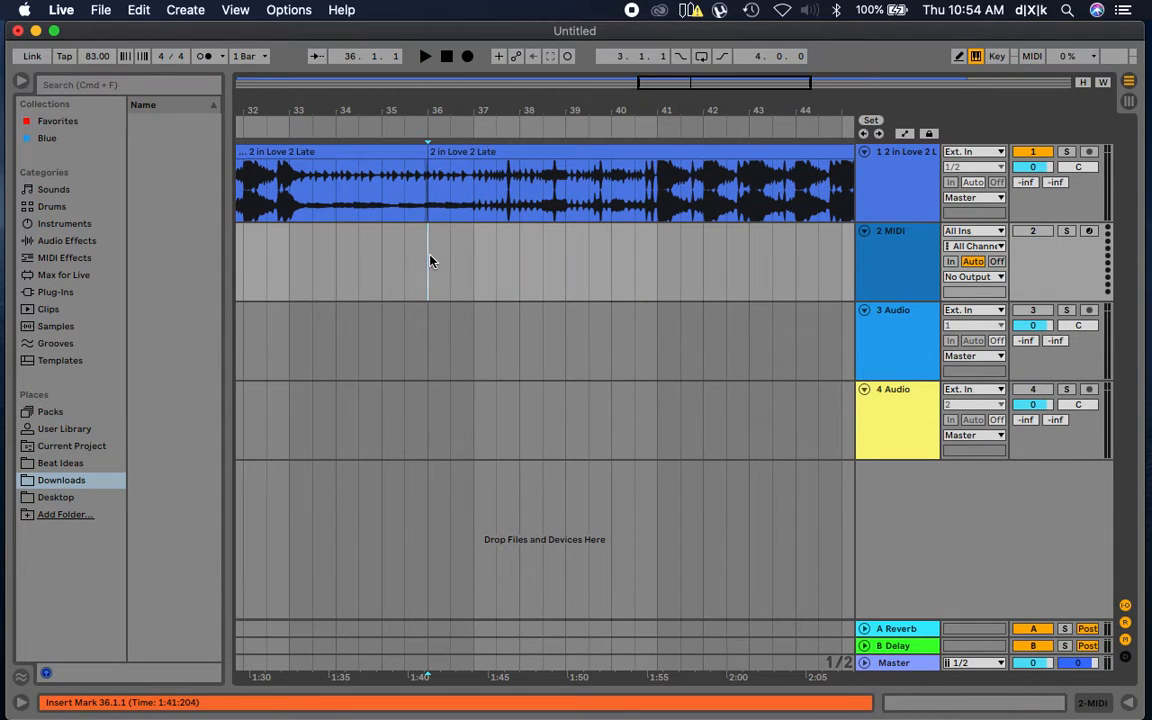
{"action": "left_click", "coordinate": [139, 10]}
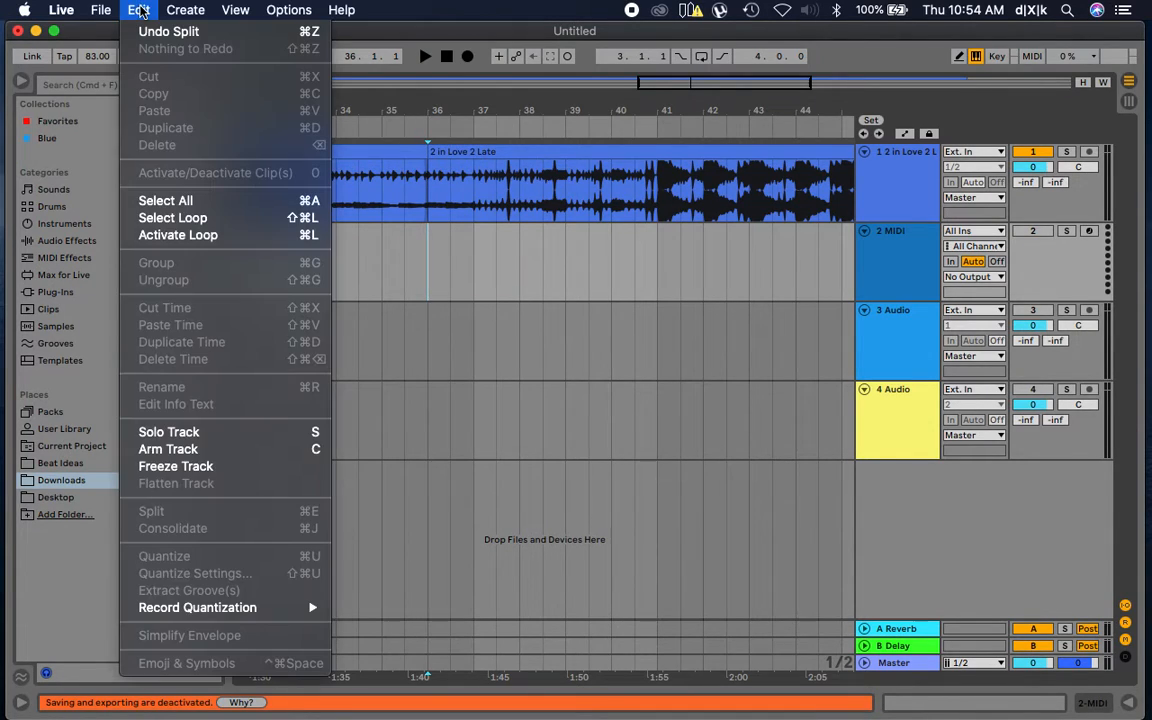
{"action": "left_click", "coordinate": [142, 11]}
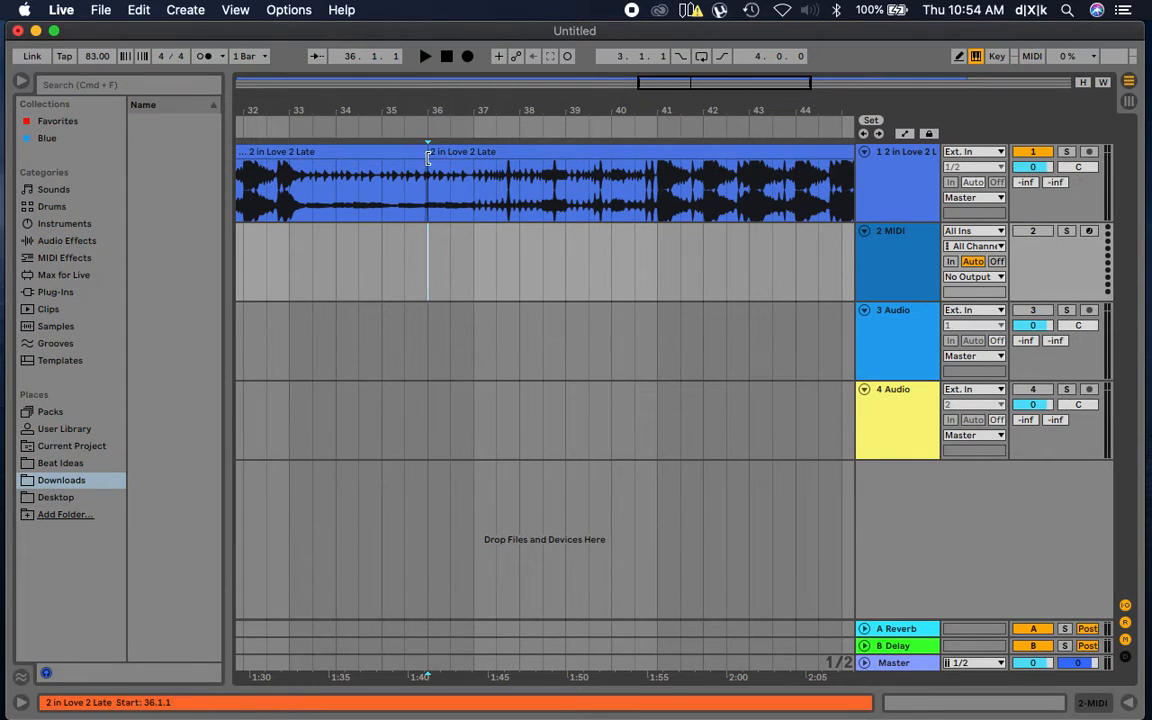
{"action": "left_click", "coordinate": [139, 10]}
{"action": "left_click", "coordinate": [139, 8]}
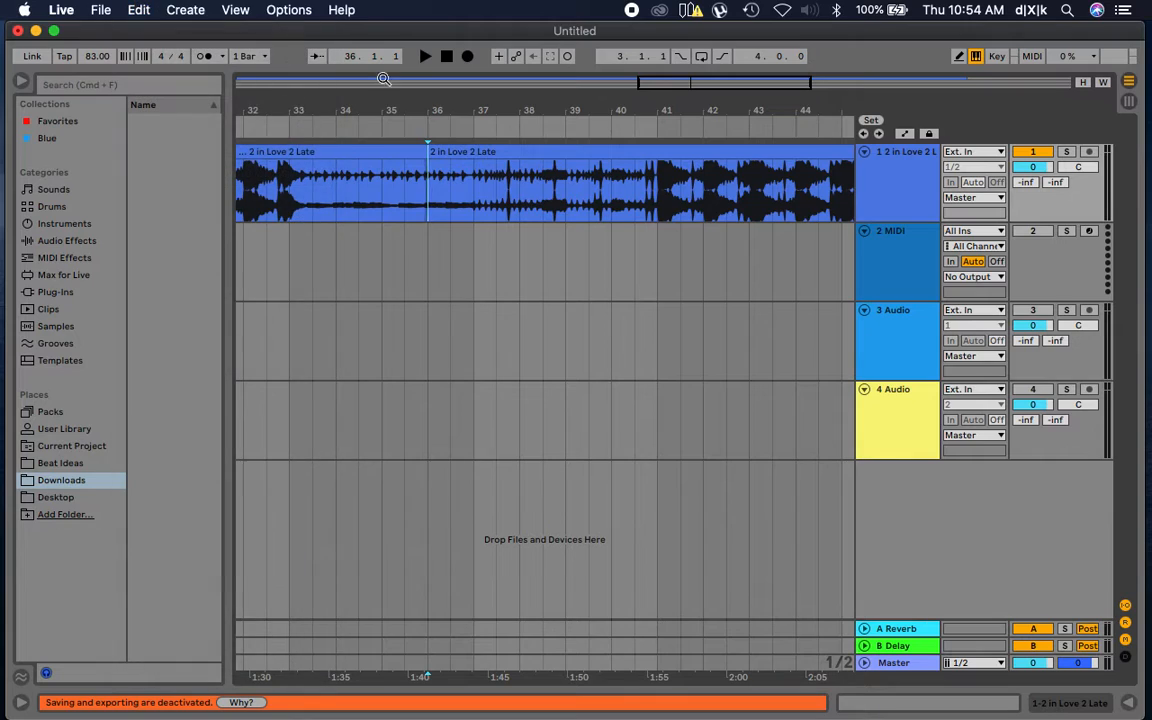
Place the insert marker in the second part of the split clip at 36.3.1 and check the available editing commands
{"action": "left_click", "coordinate": [457, 183]}
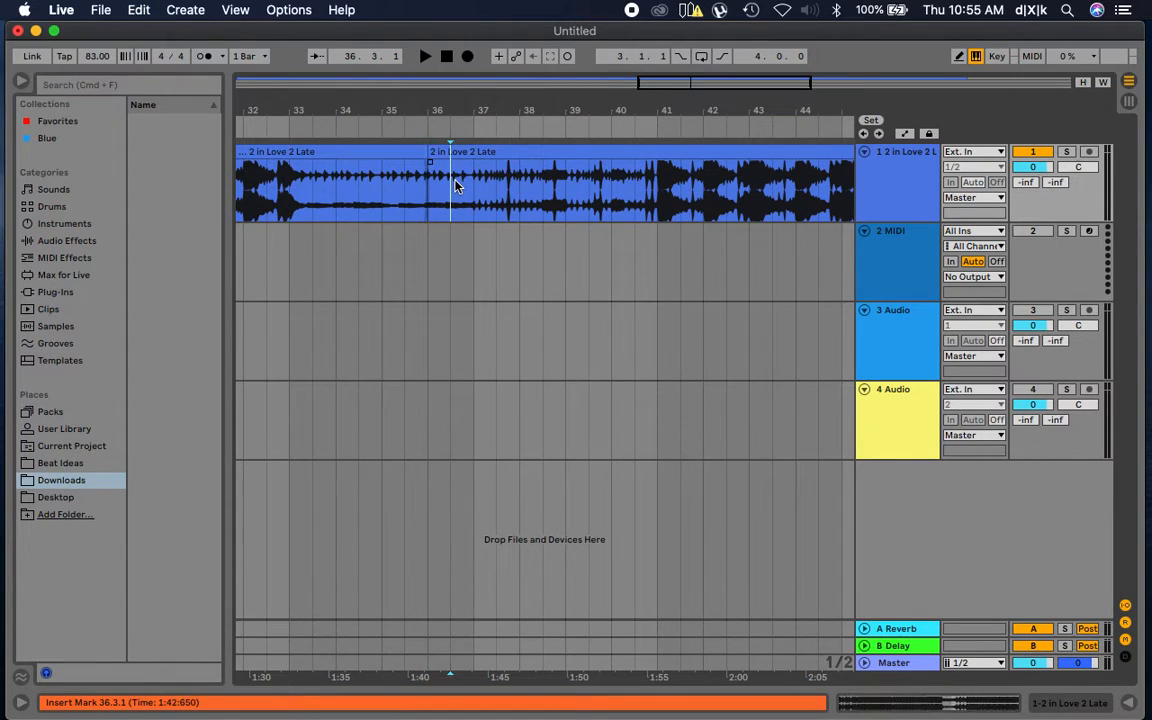
{"action": "left_click", "coordinate": [139, 10]}
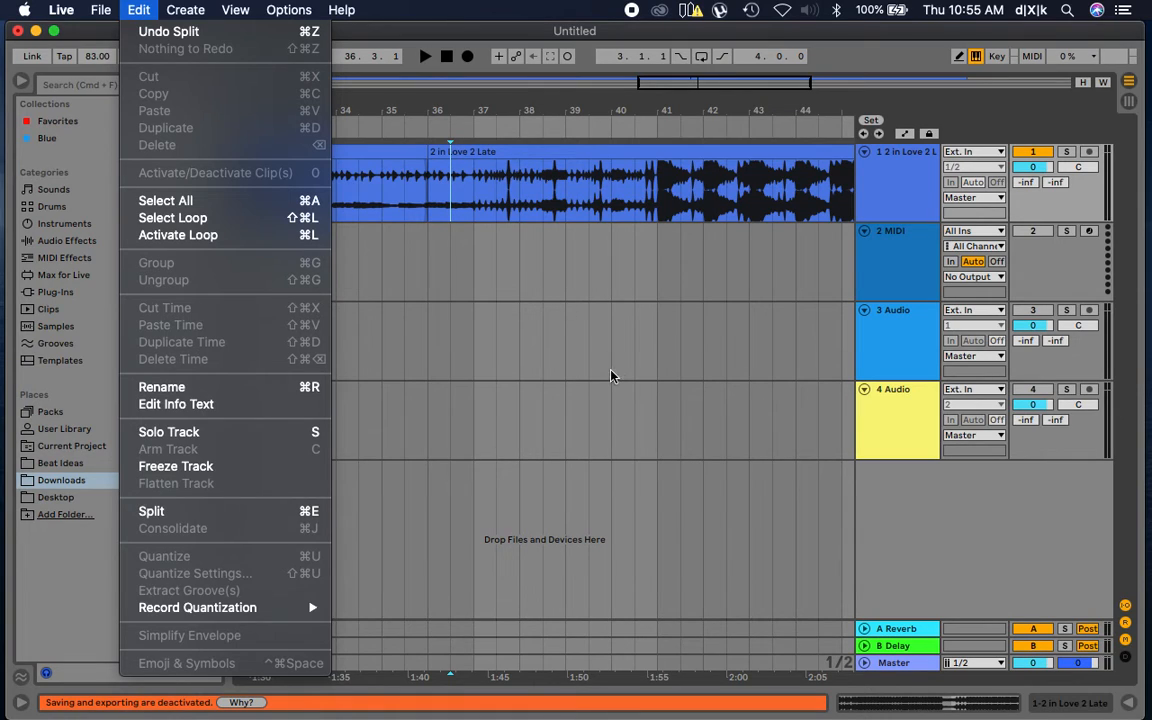
{"action": "left_click", "coordinate": [551, 334]}
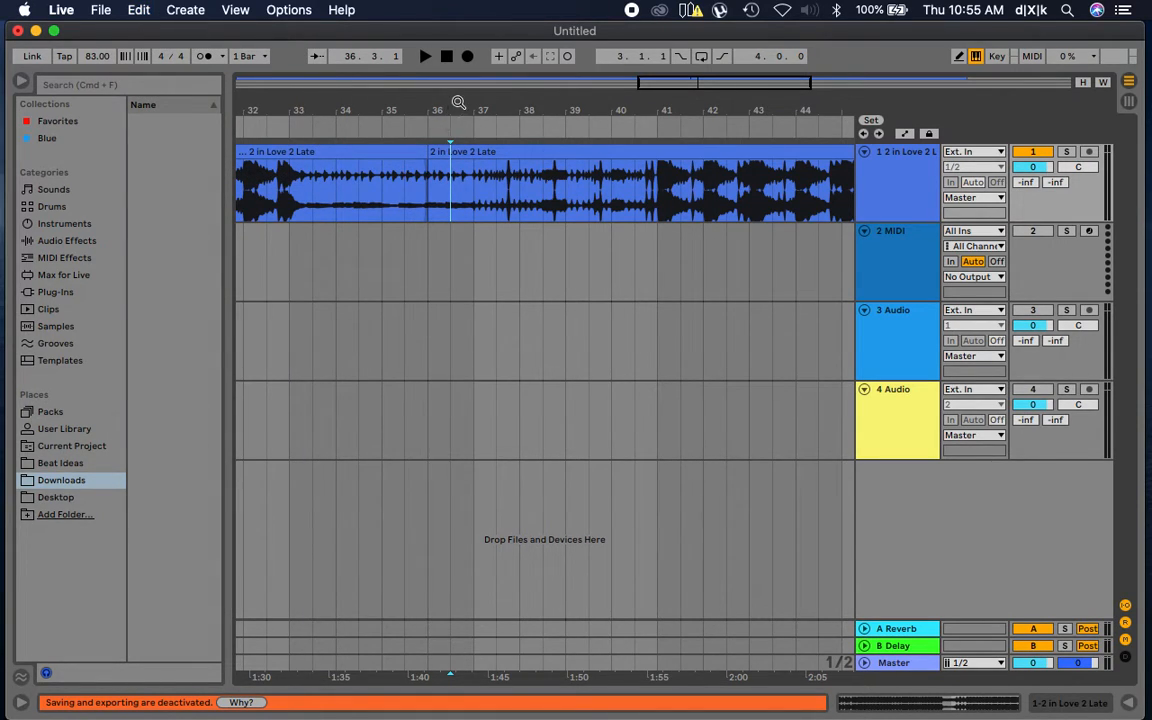
Trim the start of the second 2 in Love 2 Late clip from the split point to 36.3.1
{"action": "left_click_drag", "start_coordinate": [457, 104], "coordinate": [399, 103]}
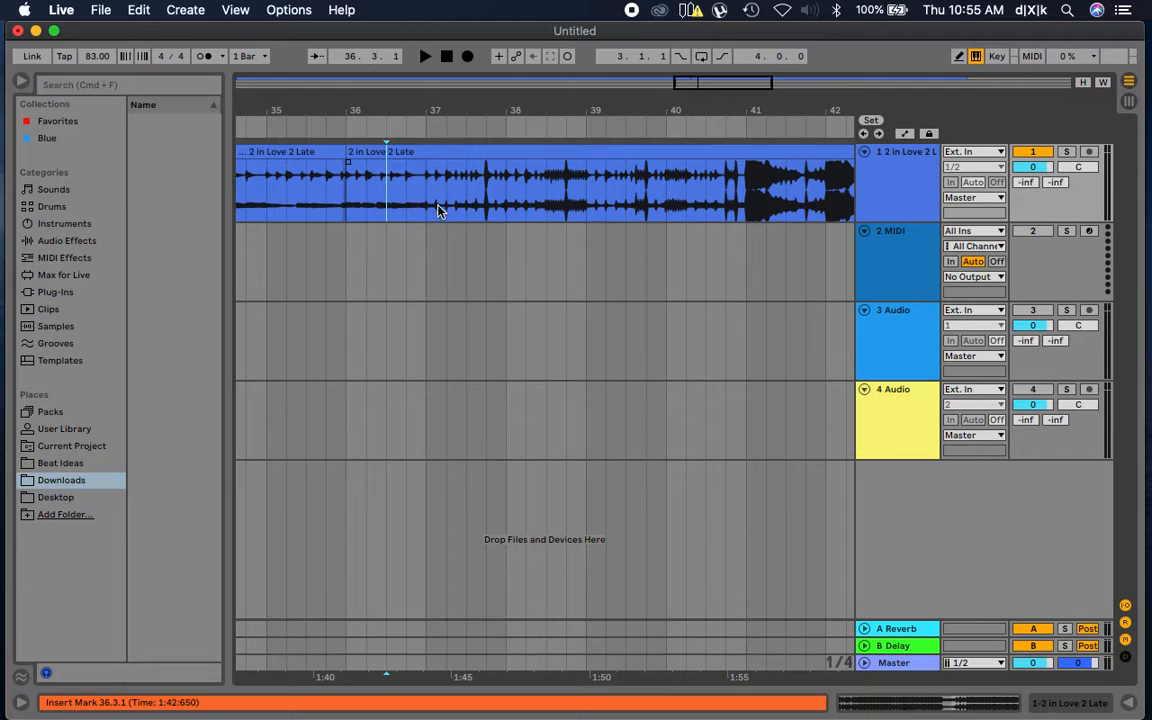
{"action": "left_click_drag", "start_coordinate": [432, 103], "coordinate": [562, 103]}
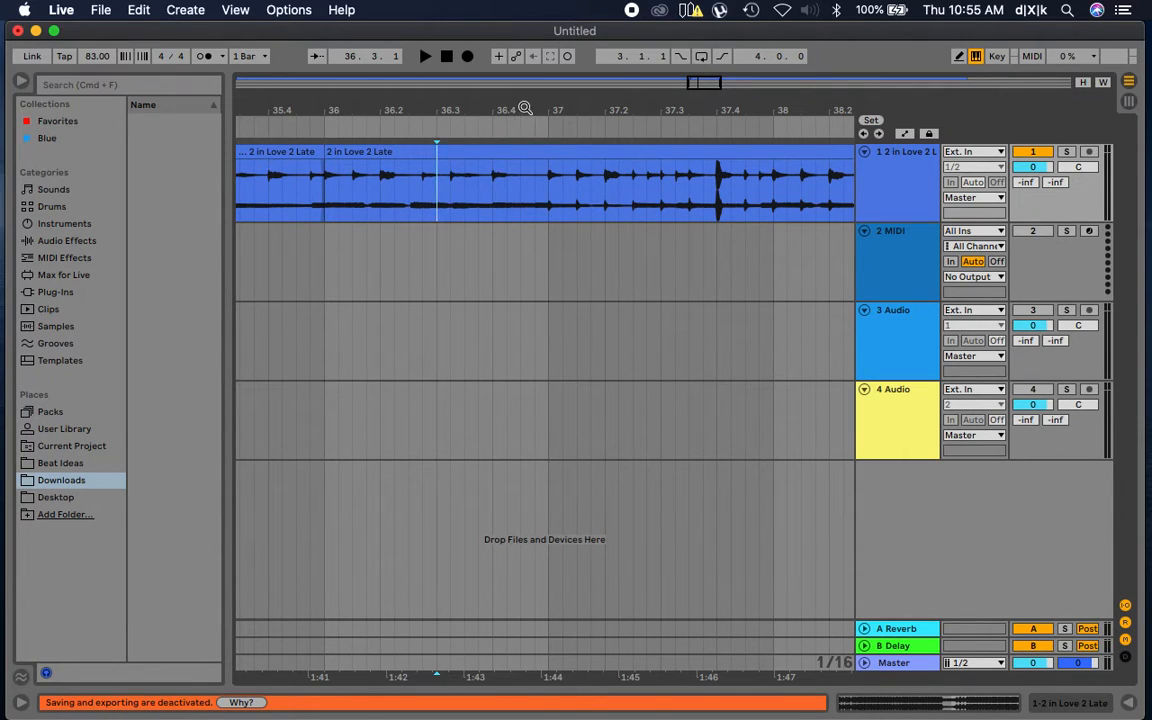
{"action": "left_click_drag", "start_coordinate": [525, 108], "coordinate": [600, 130]}
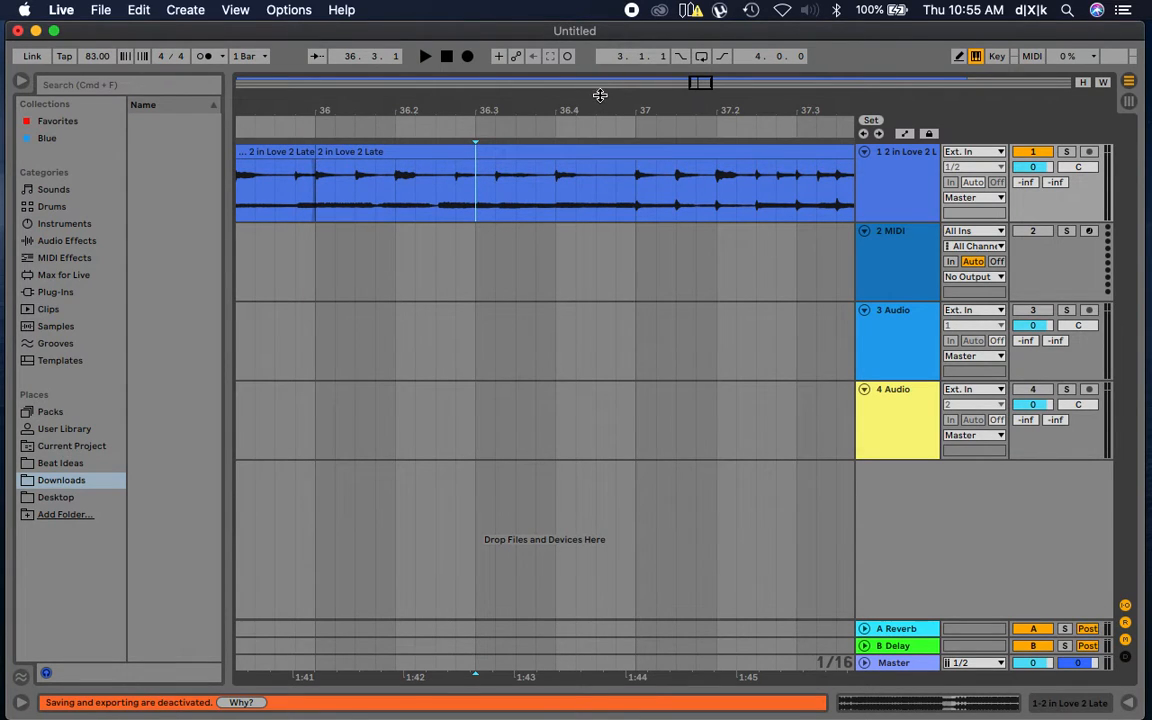
{"action": "left_click_drag", "start_coordinate": [600, 107], "coordinate": [517, 108]}
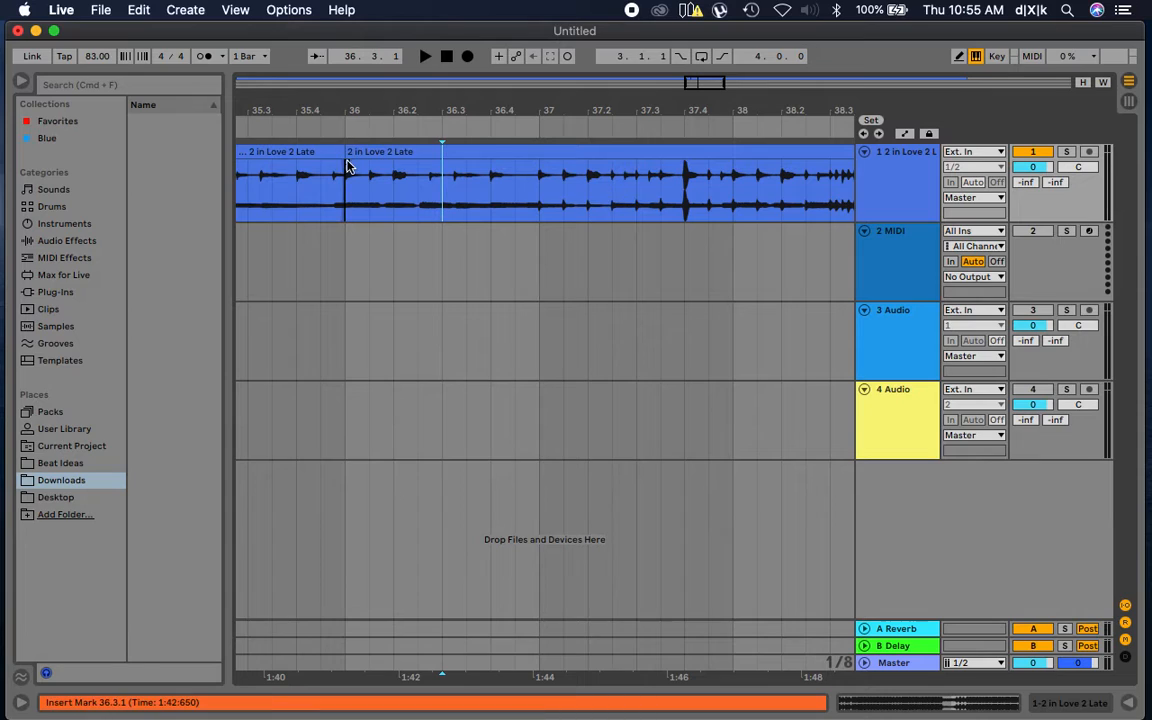
{"action": "left_click_drag", "start_coordinate": [348, 155], "coordinate": [439, 170]}
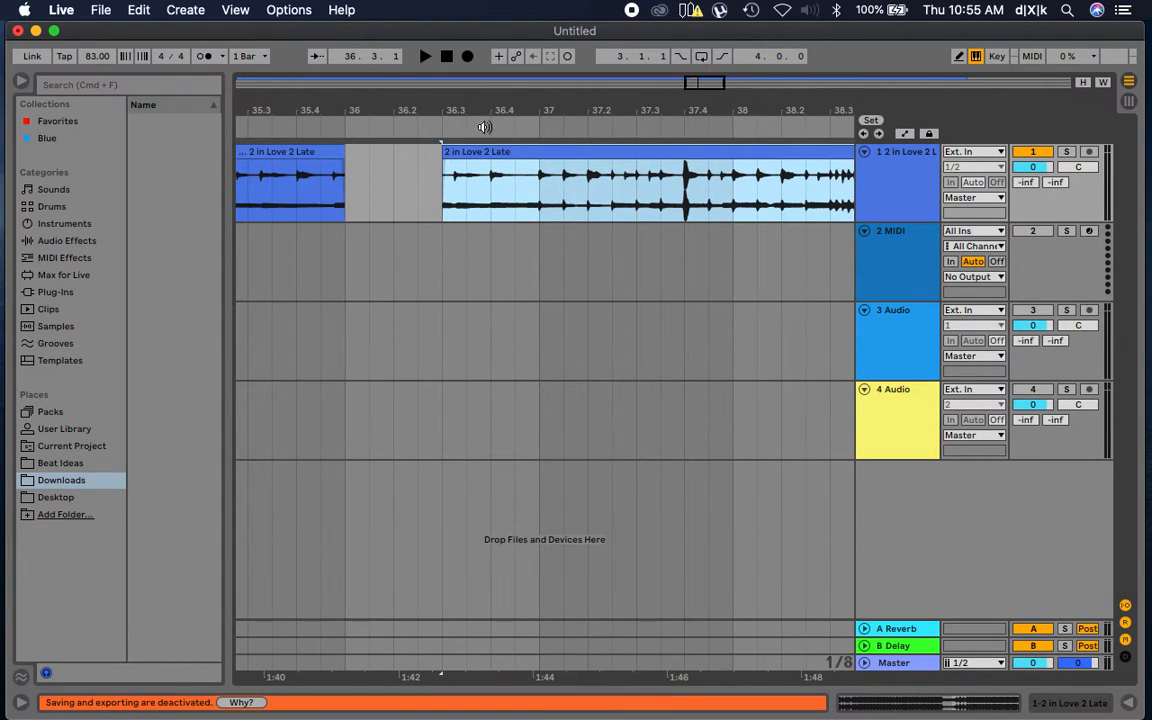
Split the second 2 in Love 2 Late clip at 46.1.1
{"action": "left_click_drag", "start_coordinate": [493, 104], "coordinate": [326, 104]}
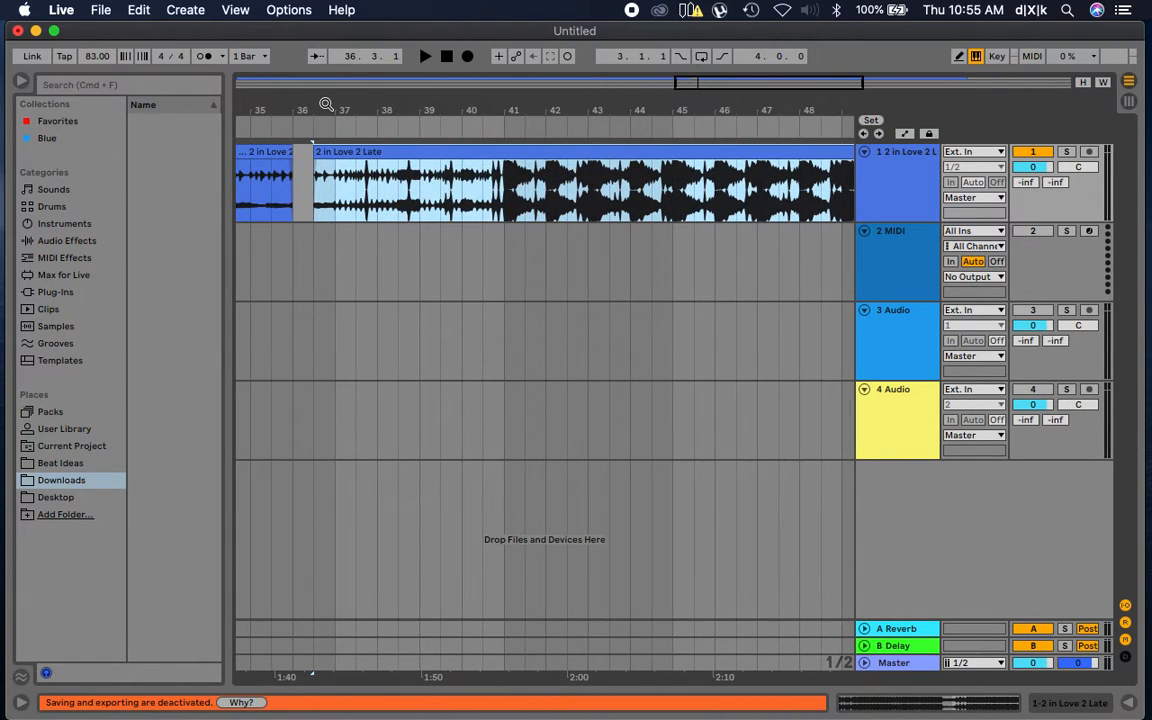
{"action": "left_click", "coordinate": [636, 151]}
{"action": "left_click", "coordinate": [713, 219]}
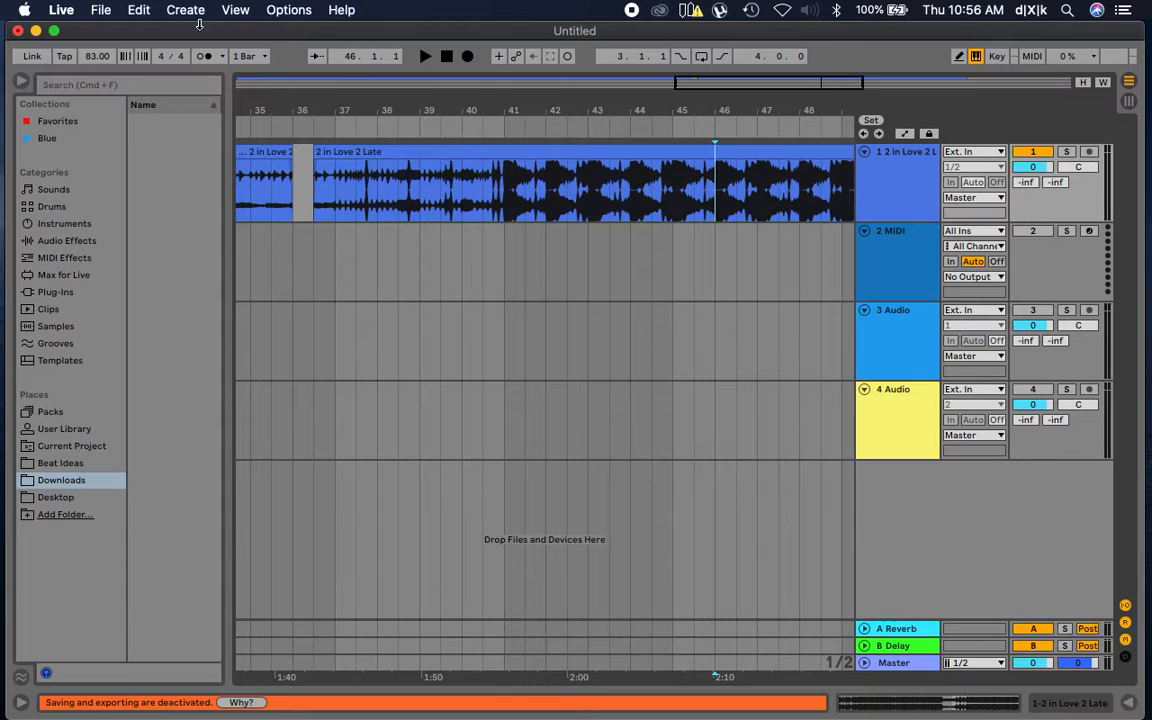
{"action": "left_click", "coordinate": [141, 11]}
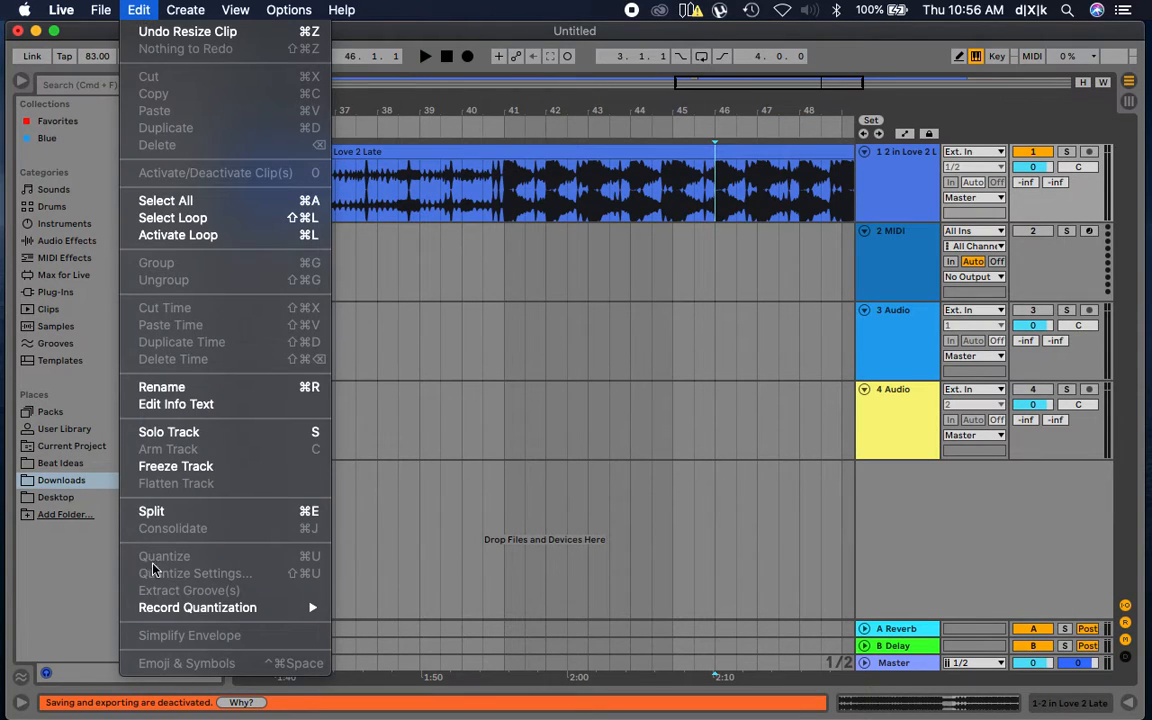
{"action": "left_click", "coordinate": [166, 513]}
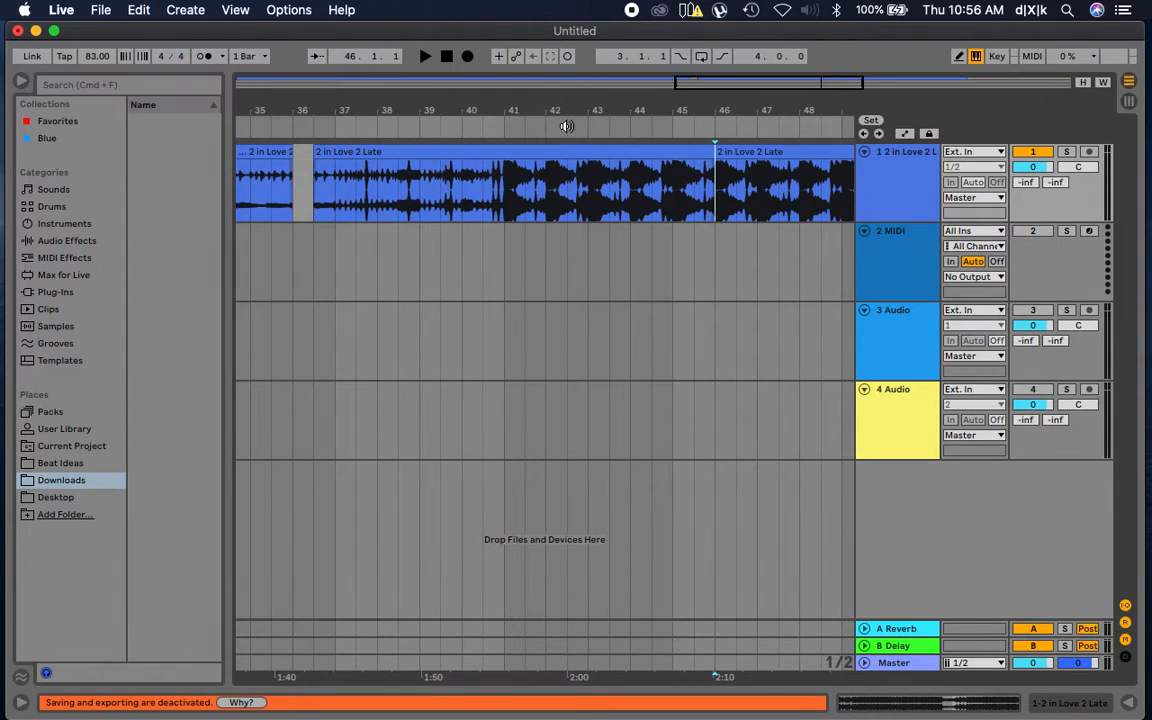
Place the insert marker on the MIDI track at 45.3.1 and trim the end of the middle 2 in Love 2 Late clip to that point
{"action": "left_click", "coordinate": [689, 234]}
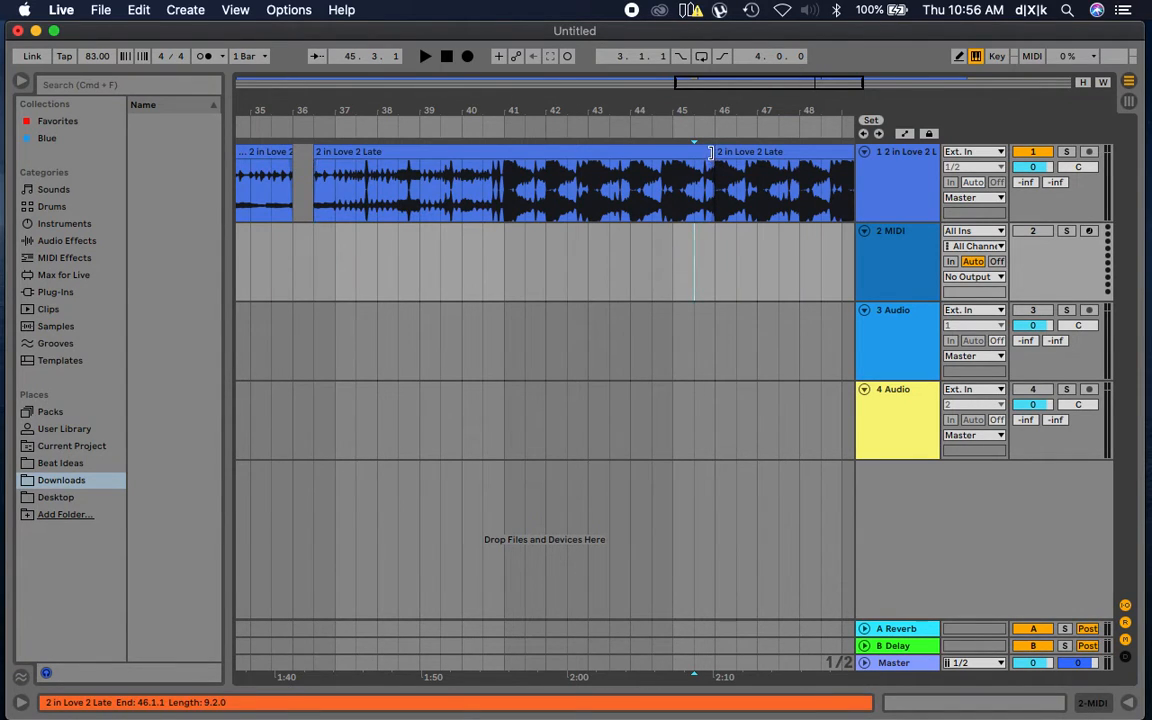
{"action": "left_click_drag", "start_coordinate": [708, 106], "coordinate": [762, 205]}
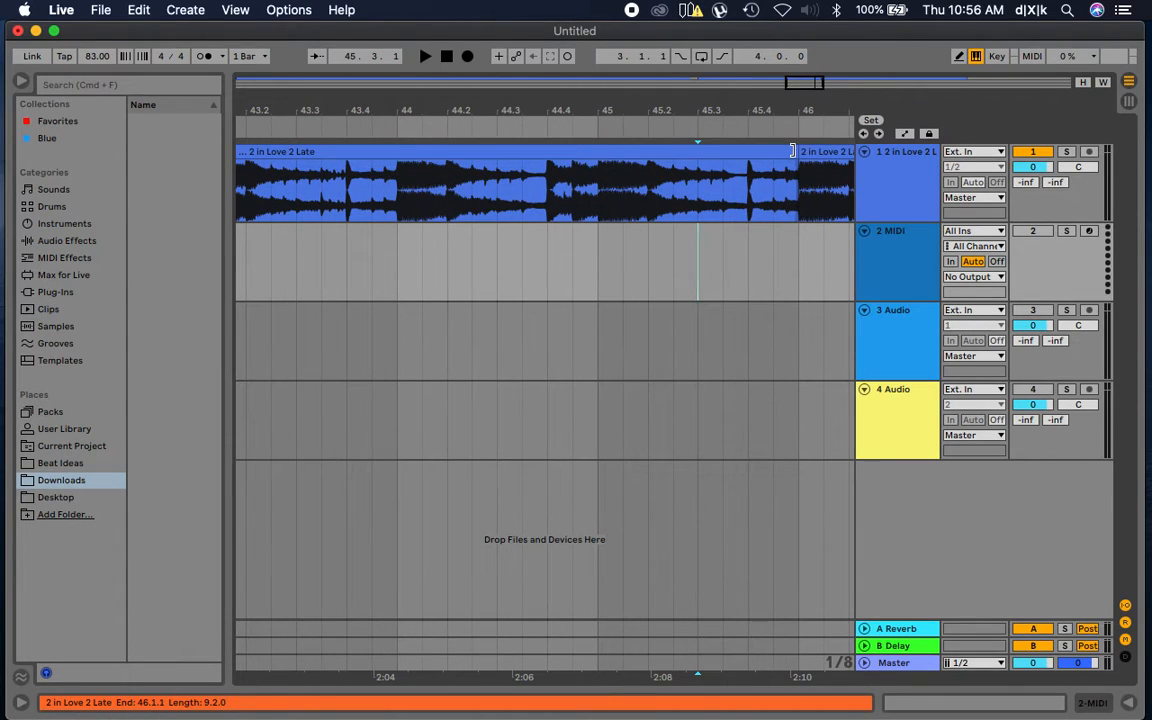
{"action": "left_click_drag", "start_coordinate": [792, 150], "coordinate": [688, 172]}
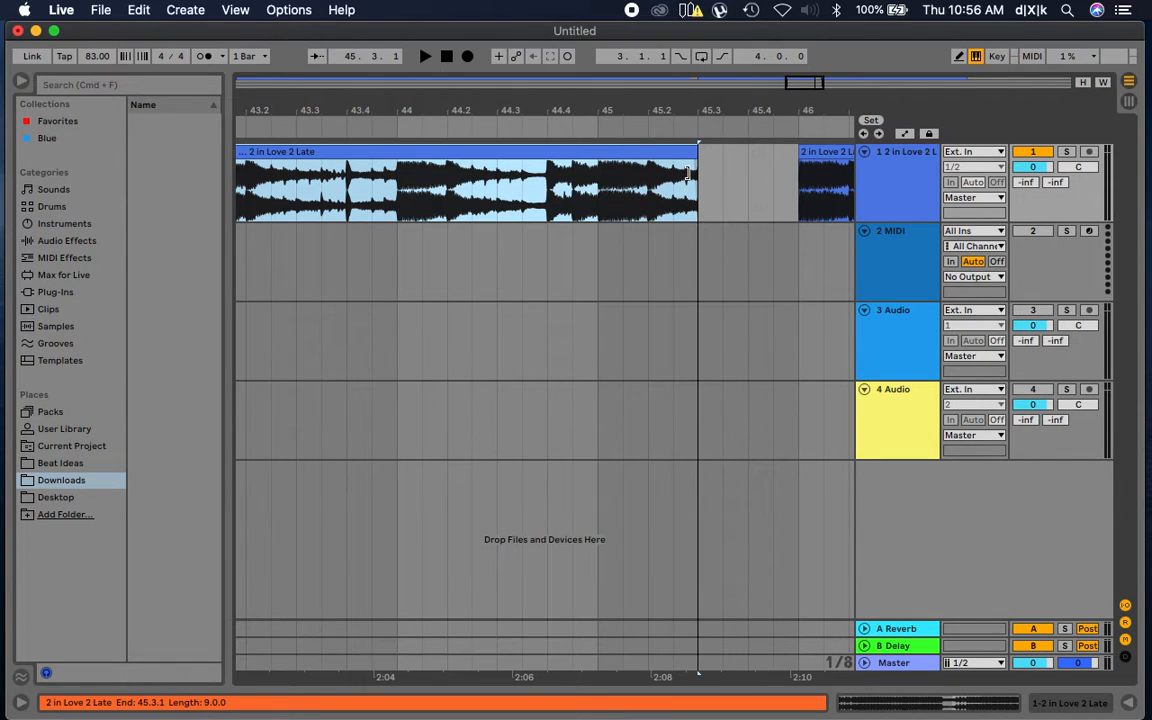
{"action": "key", "text": "super+s"}
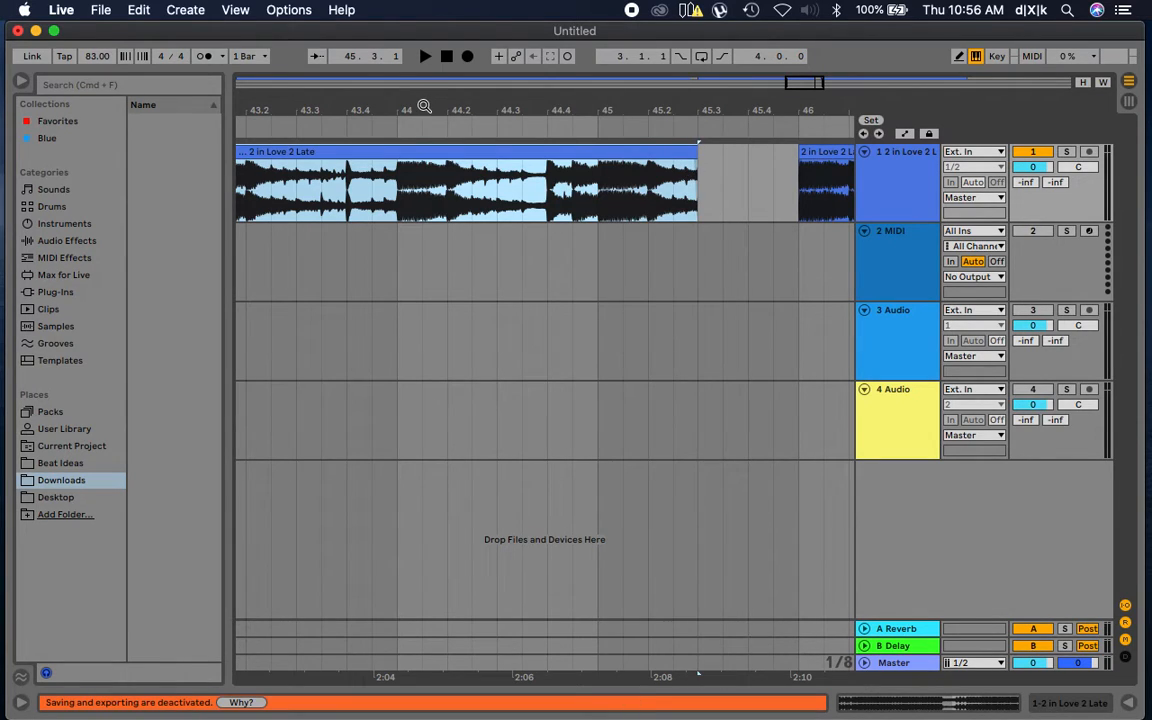
Trim the end of the middle 2 in Love 2 Late clip further to 45.2.1 and play back its ending
{"action": "mouse_move", "coordinate": [424, 106]}
{"action": "left_mouse_down"}
{"action": "mouse_move", "coordinate": [424, 118]}
{"action": "mouse_move", "coordinate": [424, 88]}
{"action": "left_mouse_up"}
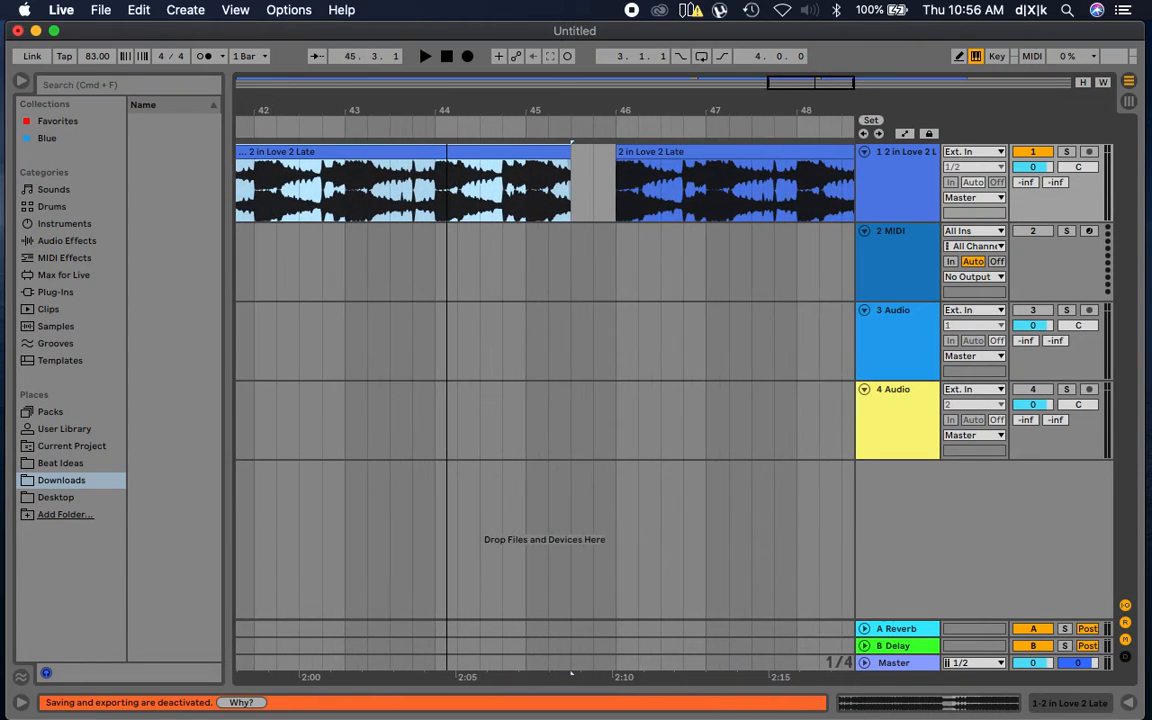
{"action": "left_click", "coordinate": [571, 147]}
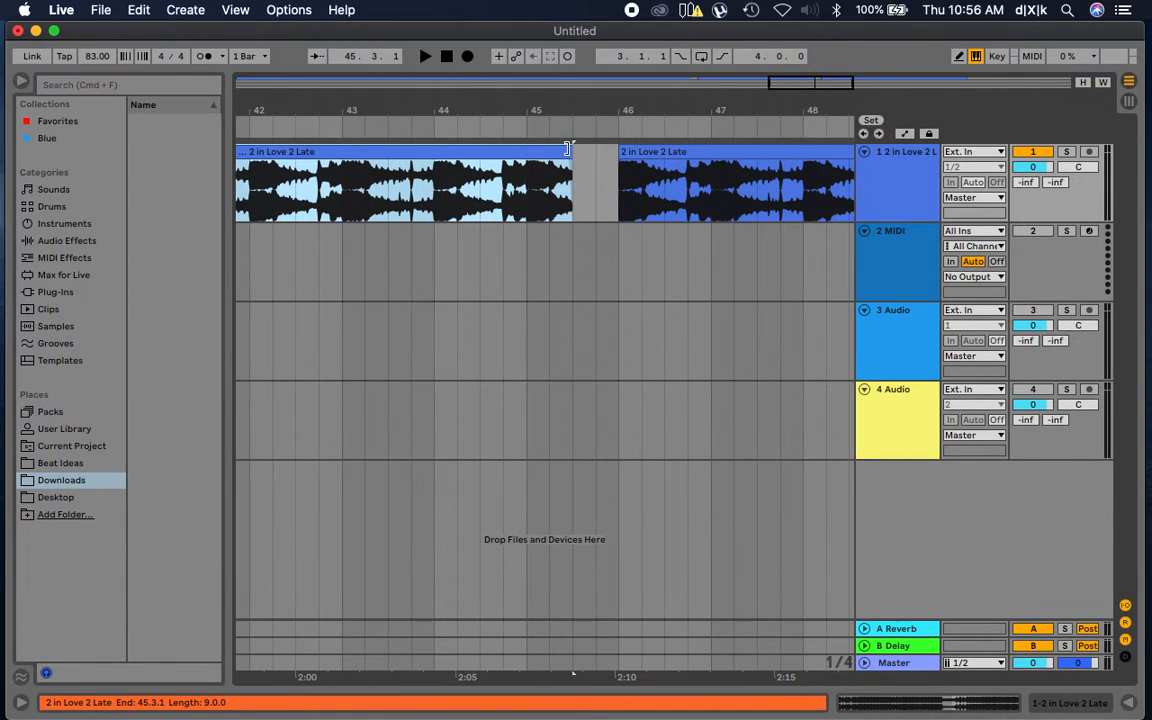
{"action": "left_click_drag", "start_coordinate": [566, 148], "coordinate": [549, 148]}
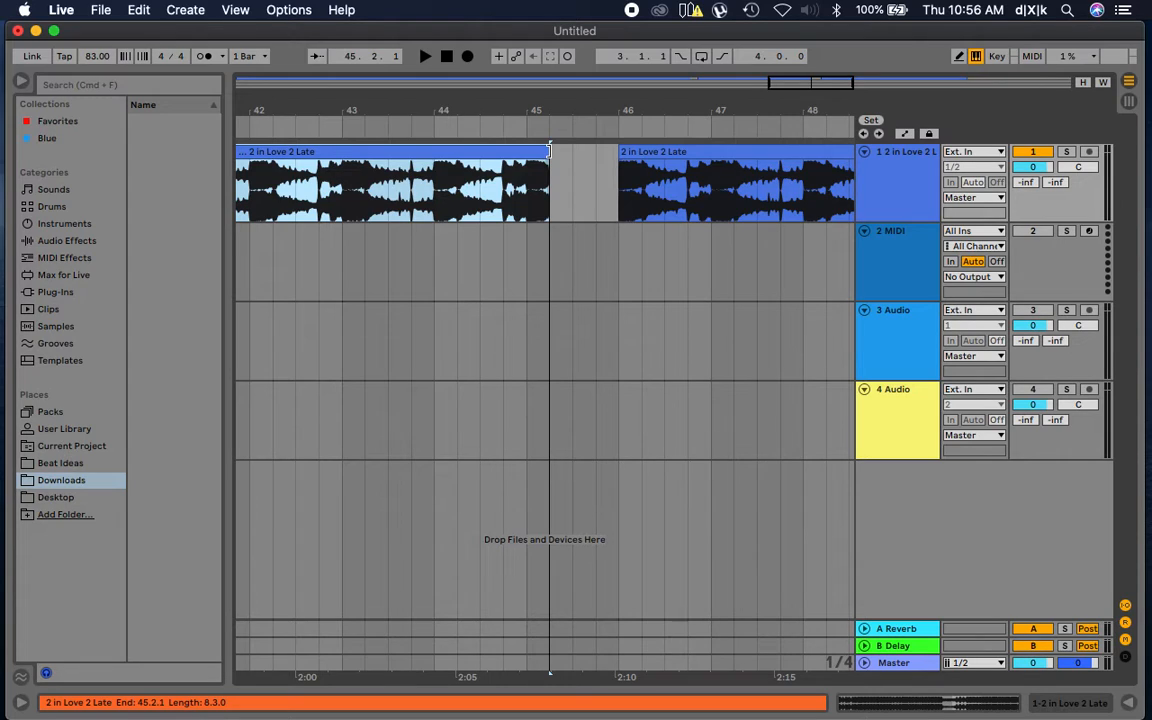
{"action": "key", "text": "super+s"}
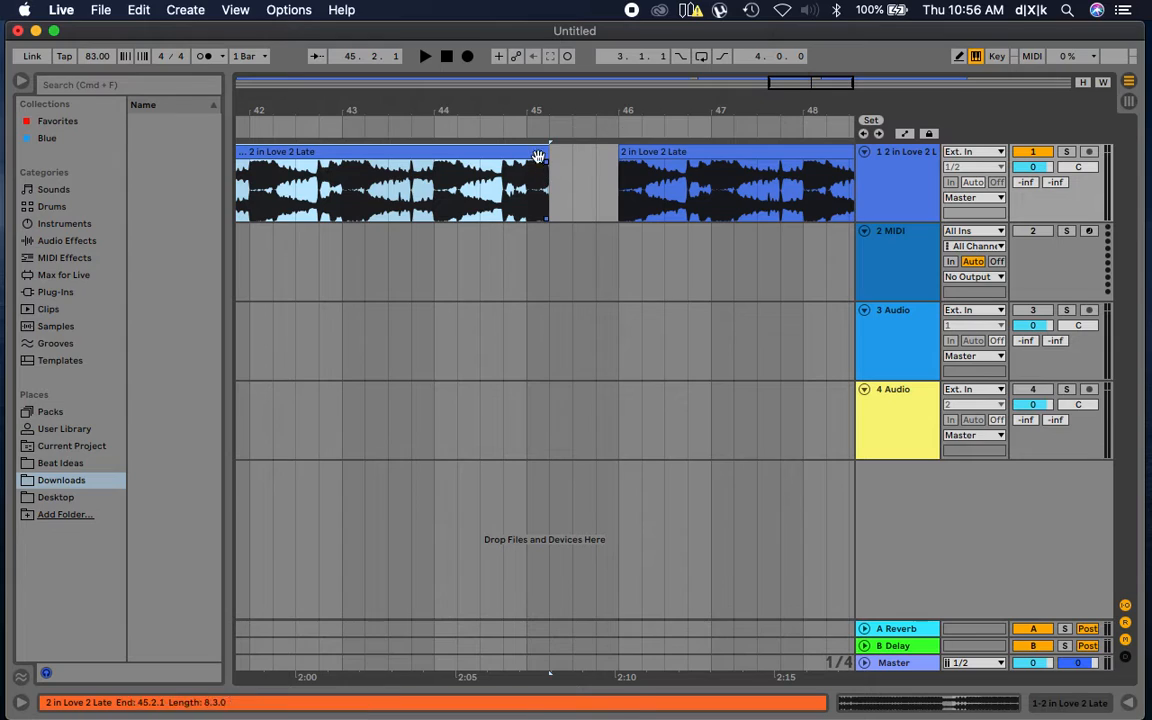
{"action": "left_click", "coordinate": [340, 130]}
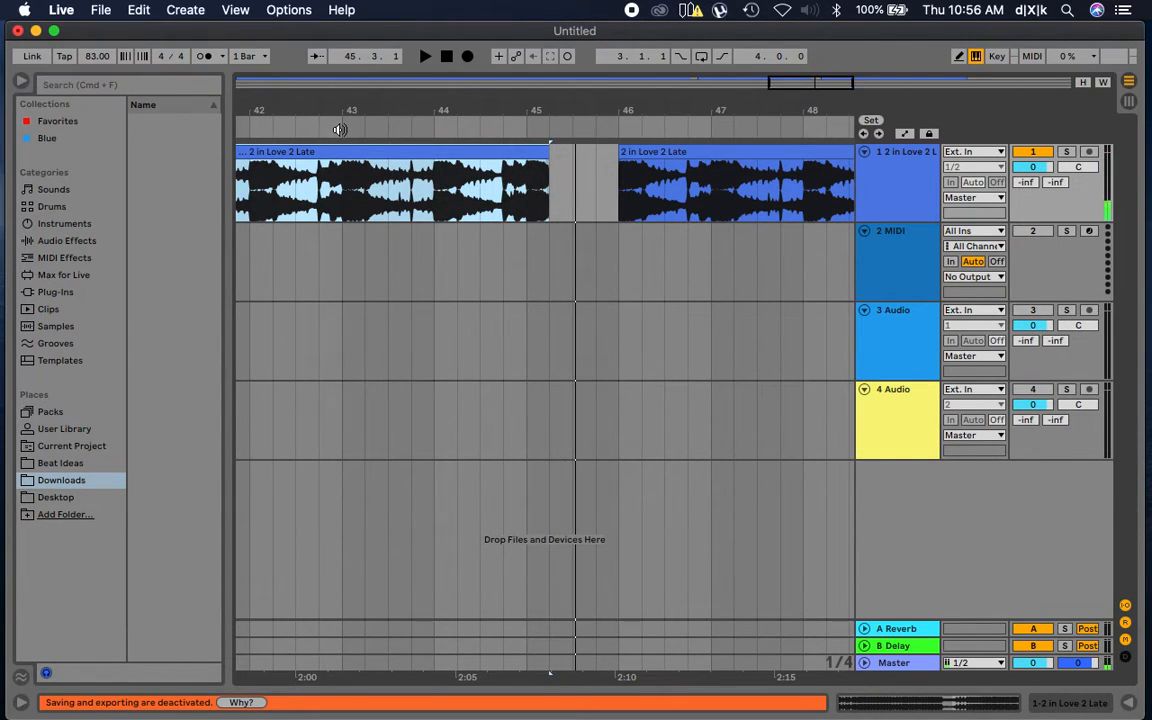
Lengthen the short fade-out at the 45.2.1 end of the middle clip and play back the ending from bar 45
{"action": "left_click_drag", "start_coordinate": [591, 105], "coordinate": [591, 260]}
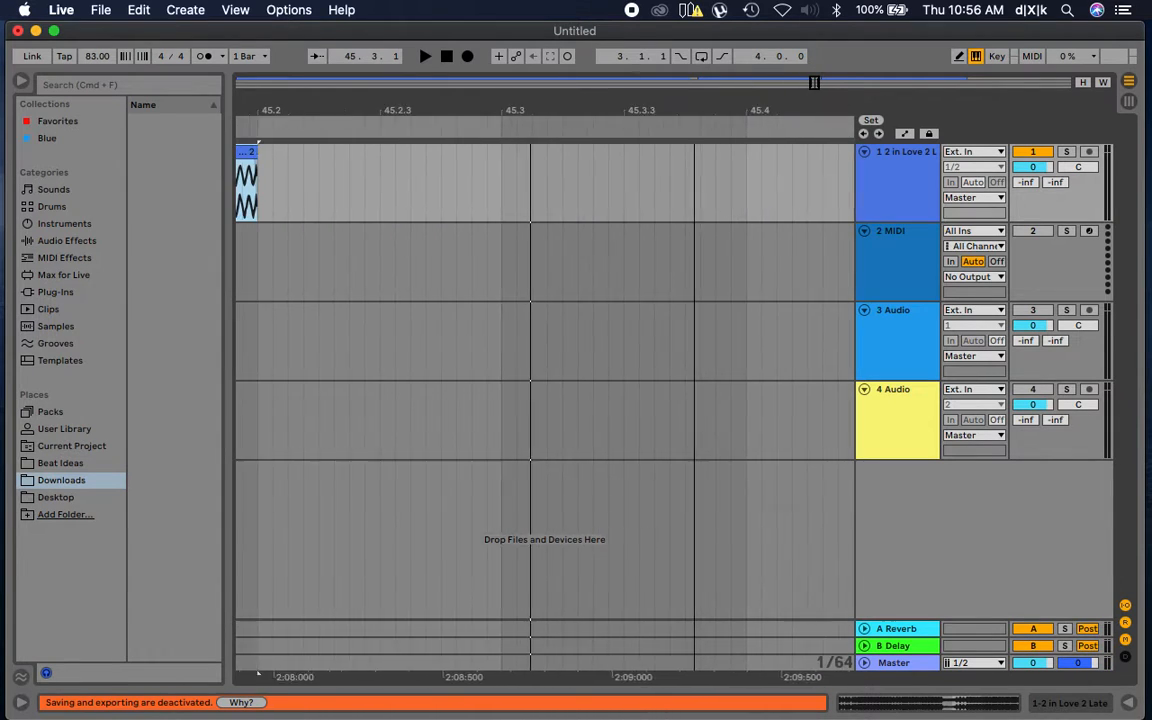
{"action": "left_click_drag", "start_coordinate": [258, 676], "coordinate": [450, 676]}
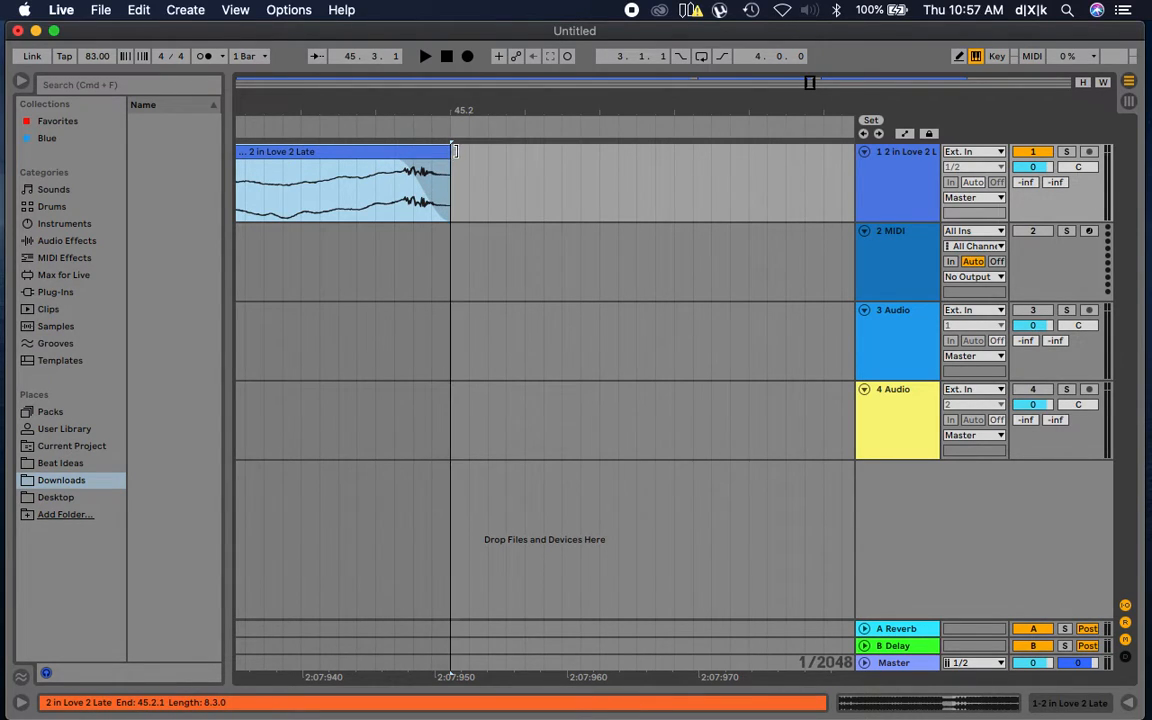
{"action": "mouse_move", "coordinate": [455, 151]}
{"action": "left_mouse_down"}
{"action": "mouse_move", "coordinate": [672, 152]}
{"action": "mouse_move", "coordinate": [417, 148]}
{"action": "mouse_move", "coordinate": [450, 147]}
{"action": "left_mouse_up"}
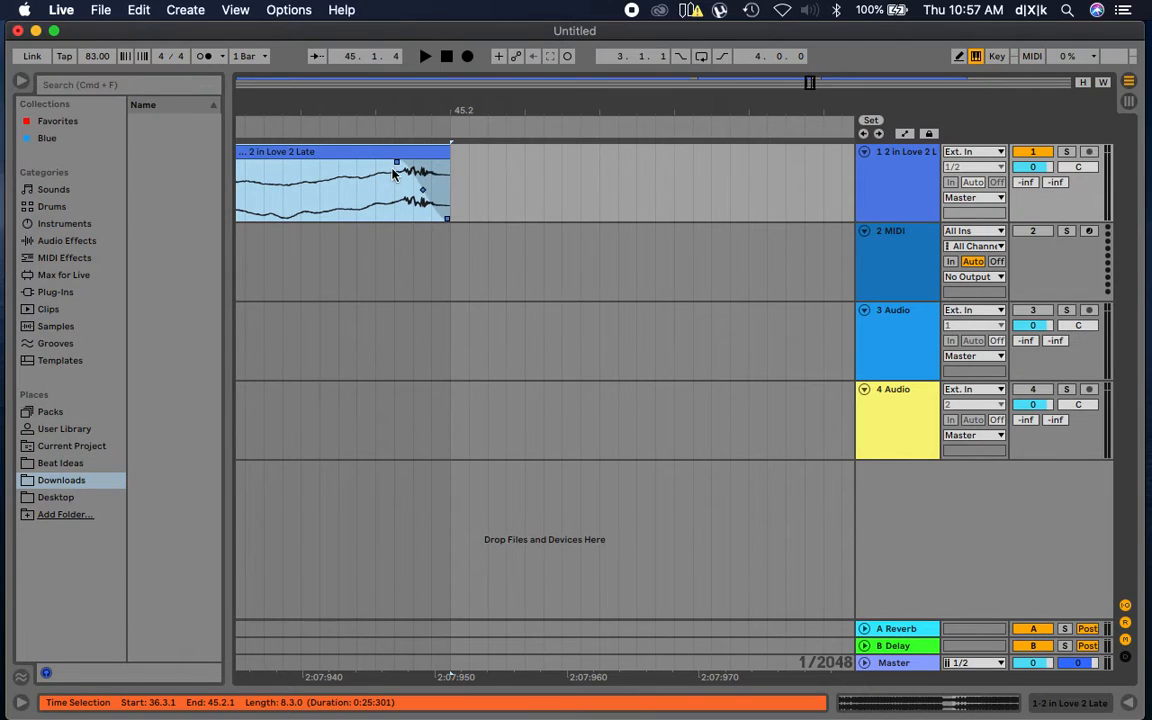
{"action": "left_click_drag", "start_coordinate": [396, 163], "coordinate": [205, 189]}
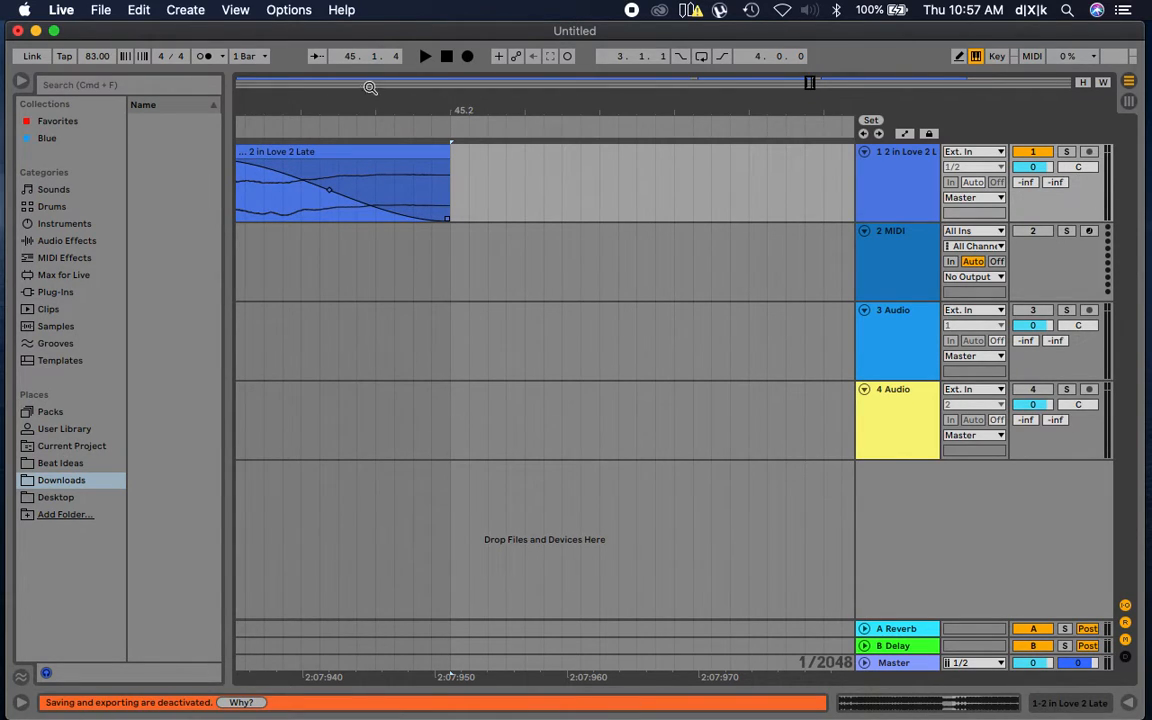
{"action": "left_click_drag", "start_coordinate": [384, 105], "coordinate": [560, 52]}
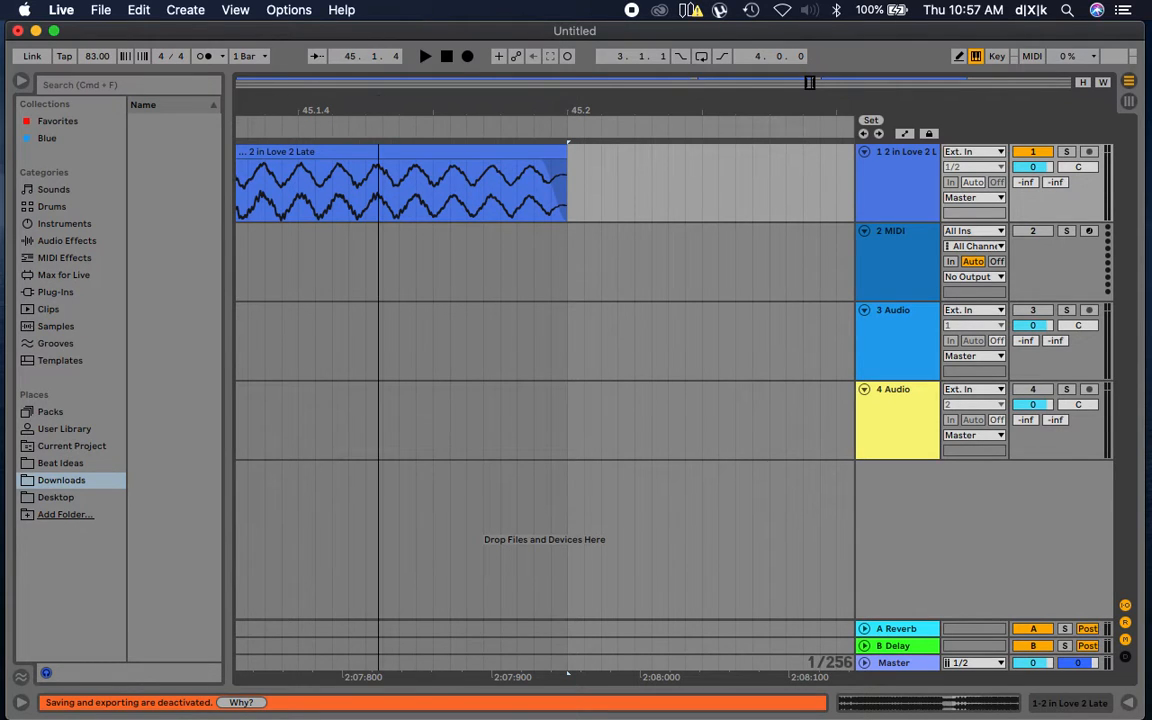
{"action": "left_click_drag", "start_coordinate": [378, 105], "coordinate": [431, 66]}
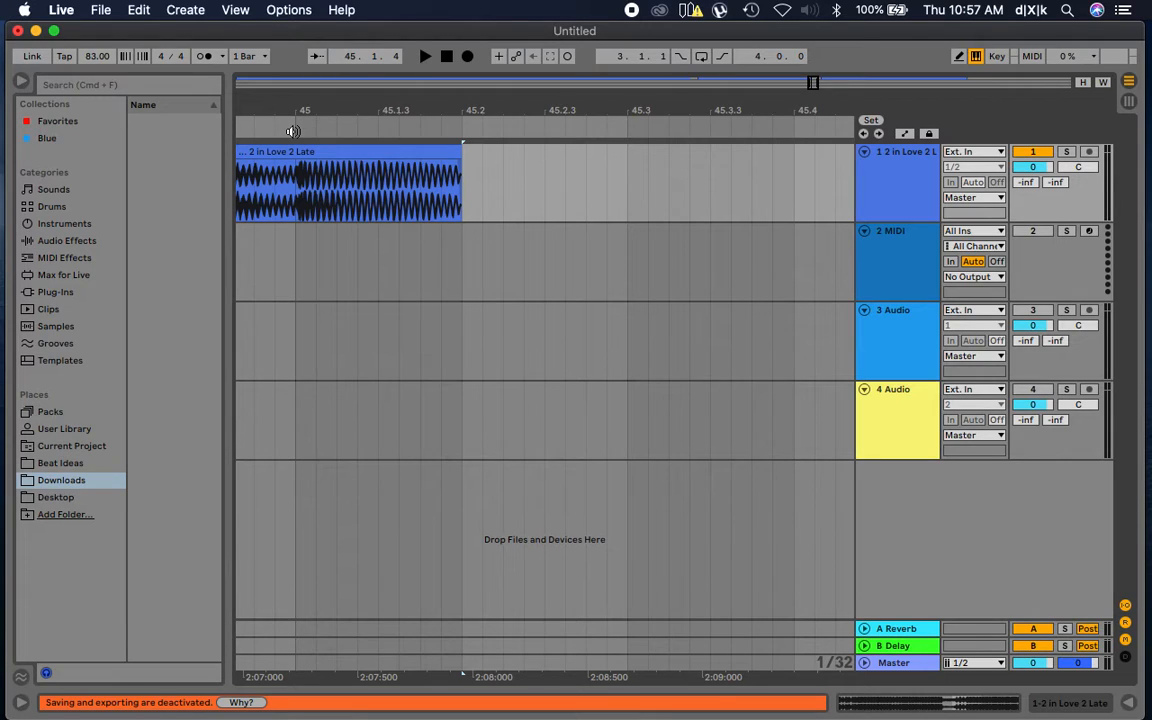
{"action": "key", "text": "space"}
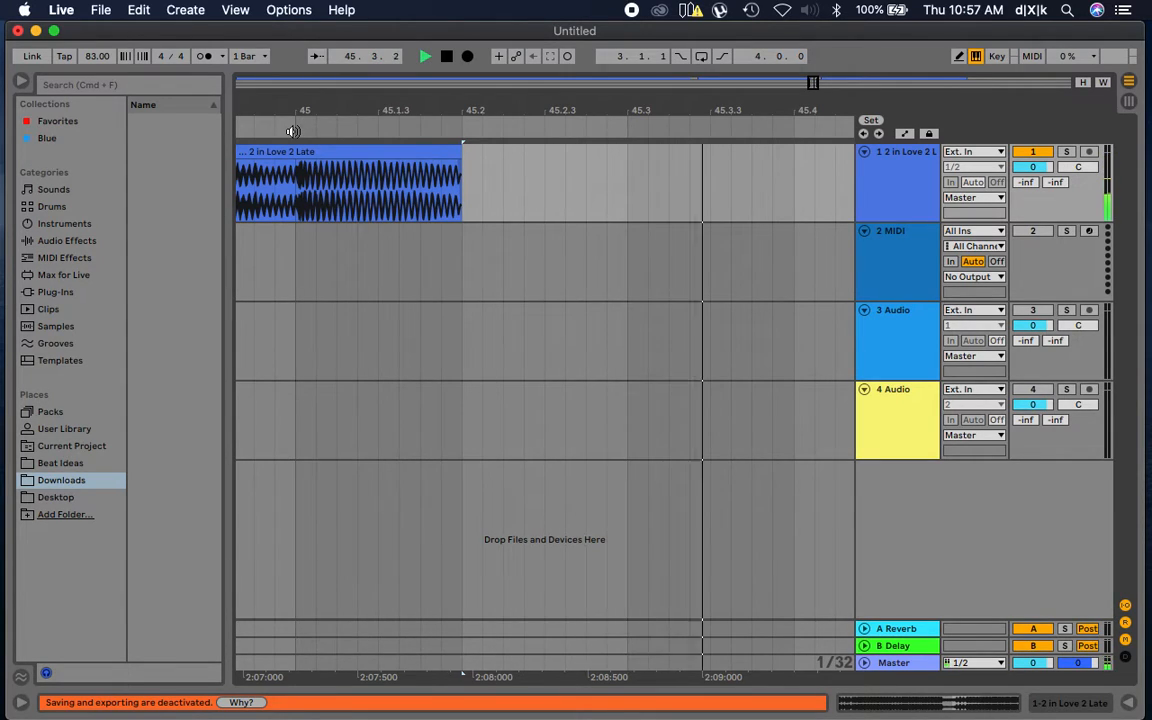
{"action": "key", "text": "space"}
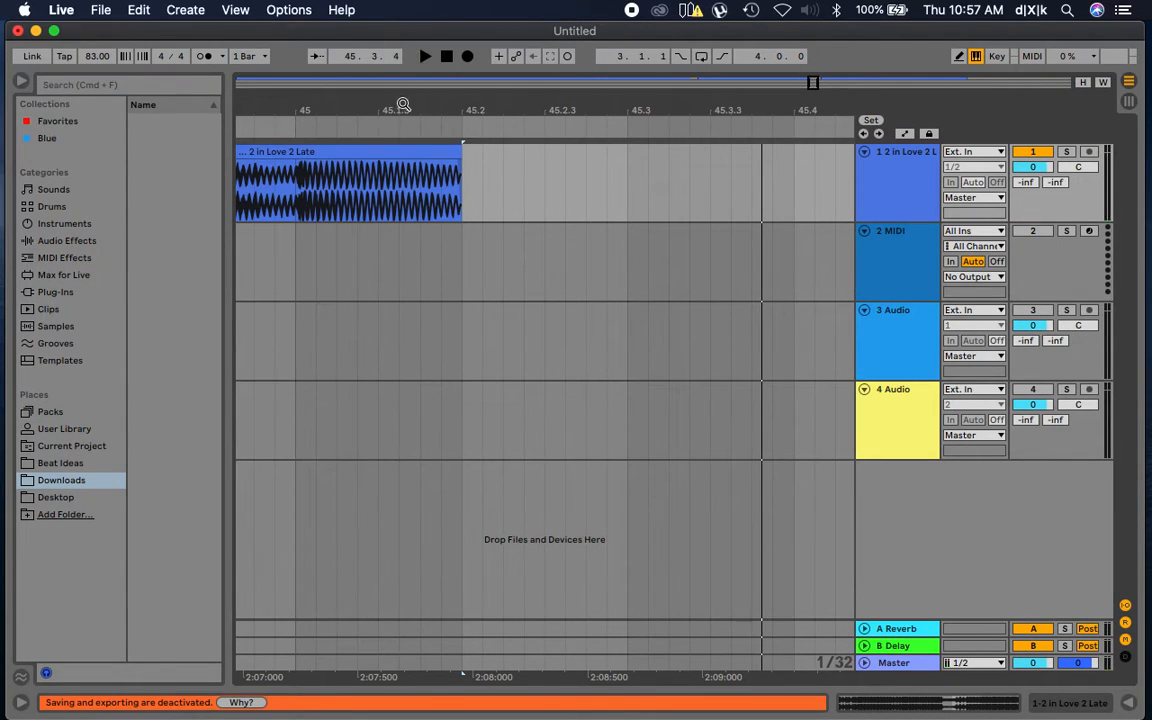
Pull the start of the clip's fade-out further back from 45.2.1 and audition the longer fade from bar 45
{"action": "left_click_drag", "start_coordinate": [403, 104], "coordinate": [180, 155]}
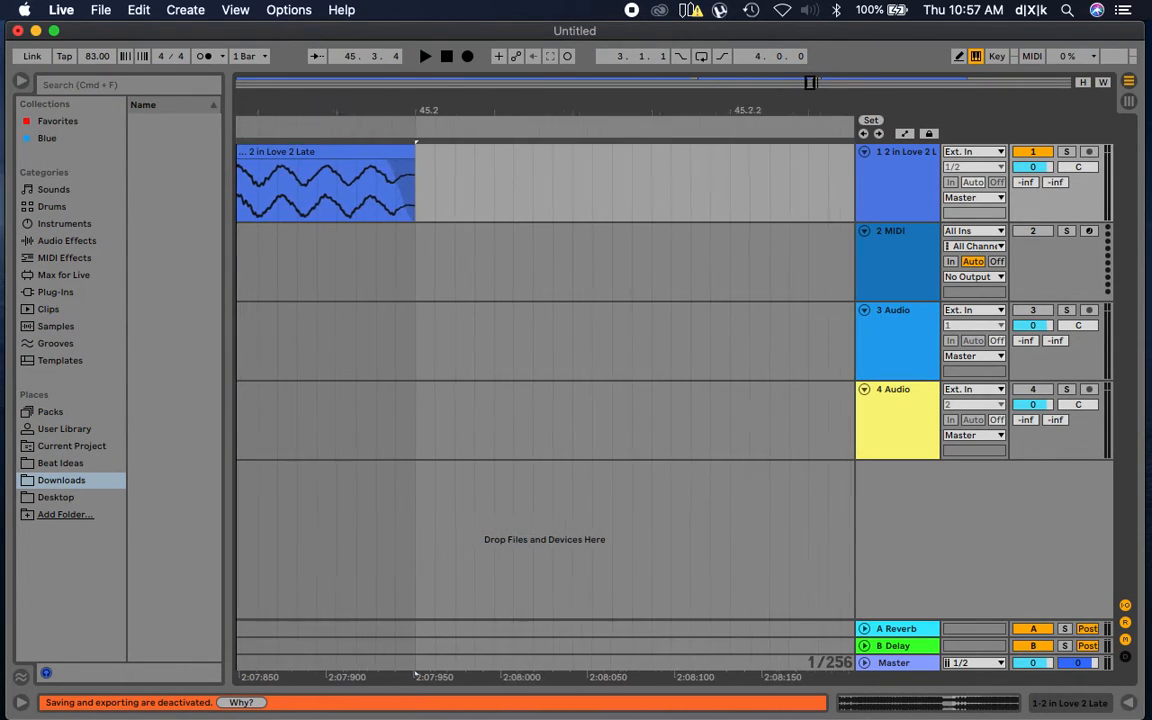
{"action": "left_click", "coordinate": [365, 207]}
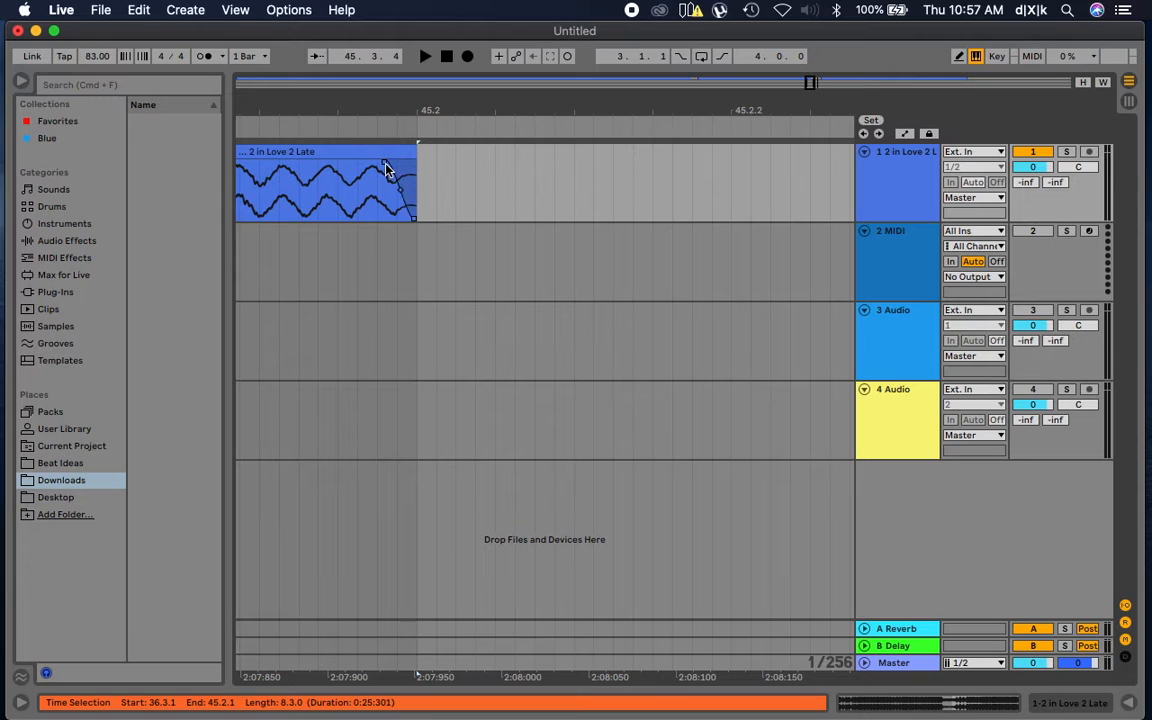
{"action": "left_click_drag", "start_coordinate": [376, 170], "coordinate": [282, 198]}
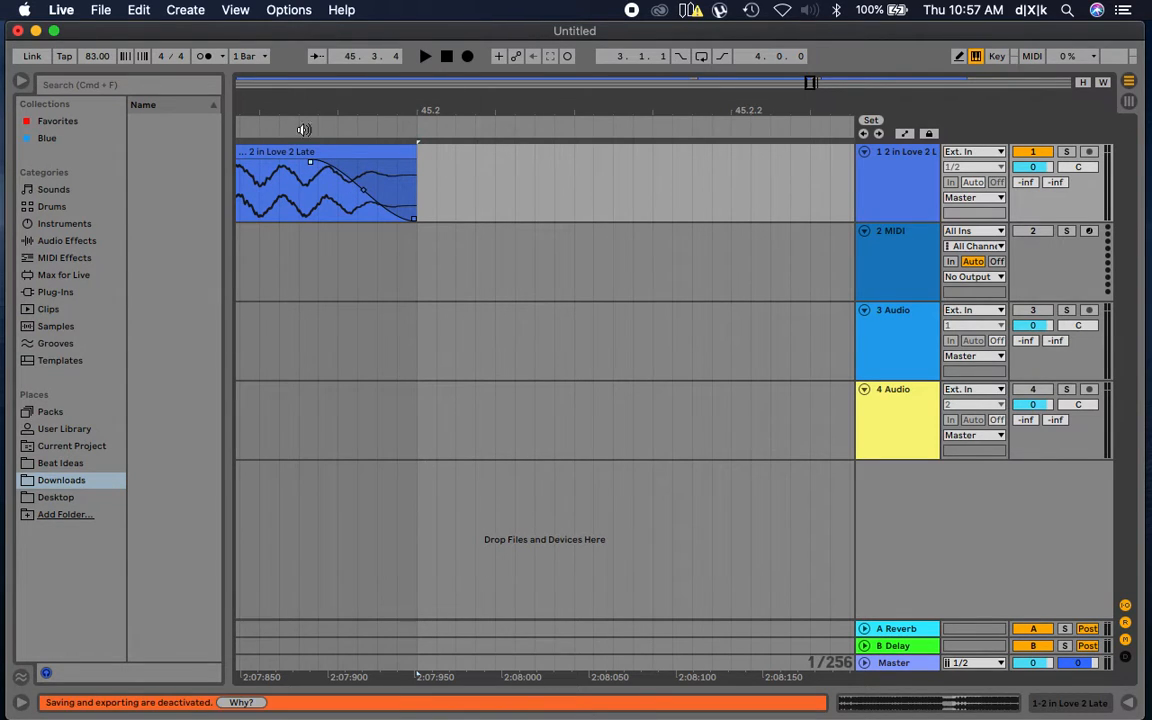
{"action": "left_click_drag", "start_coordinate": [402, 103], "coordinate": [531, 55]}
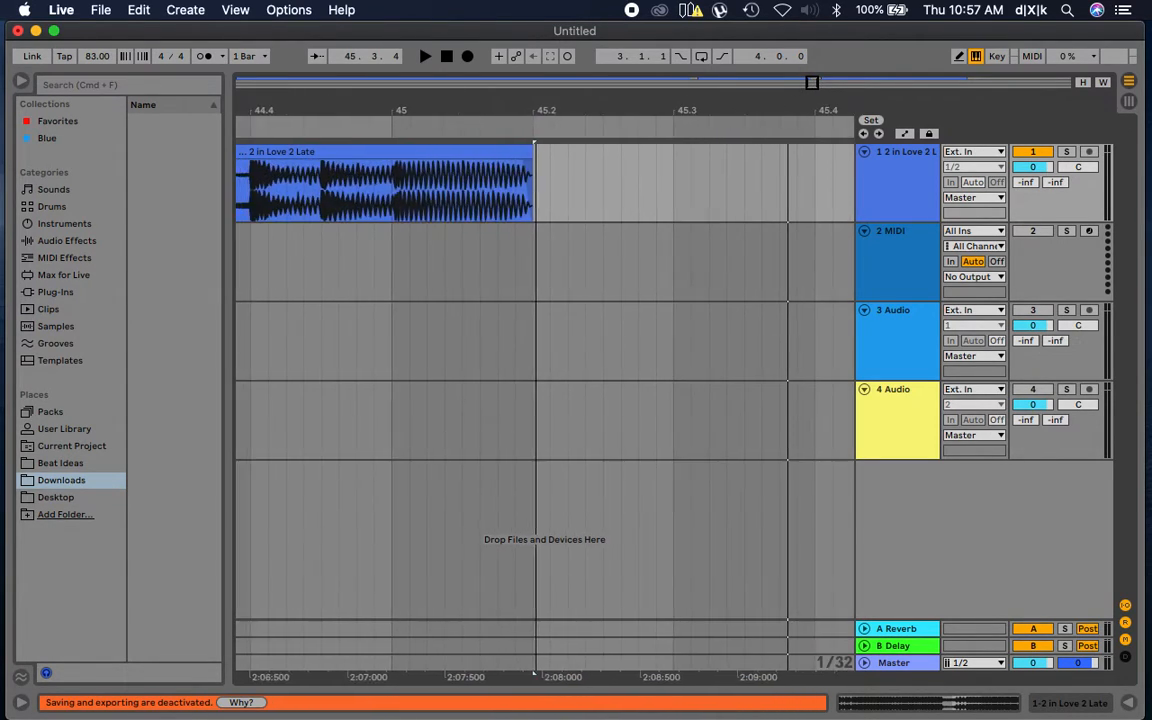
{"action": "left_click", "coordinate": [394, 128]}
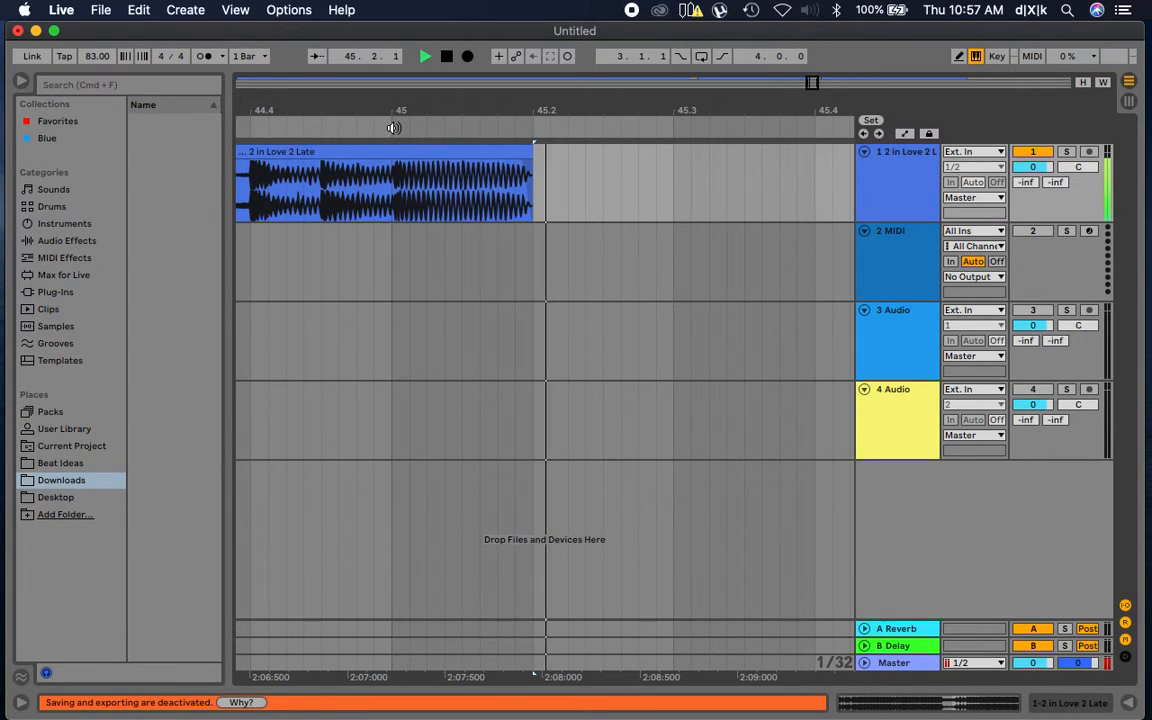
{"action": "key", "text": "space"}
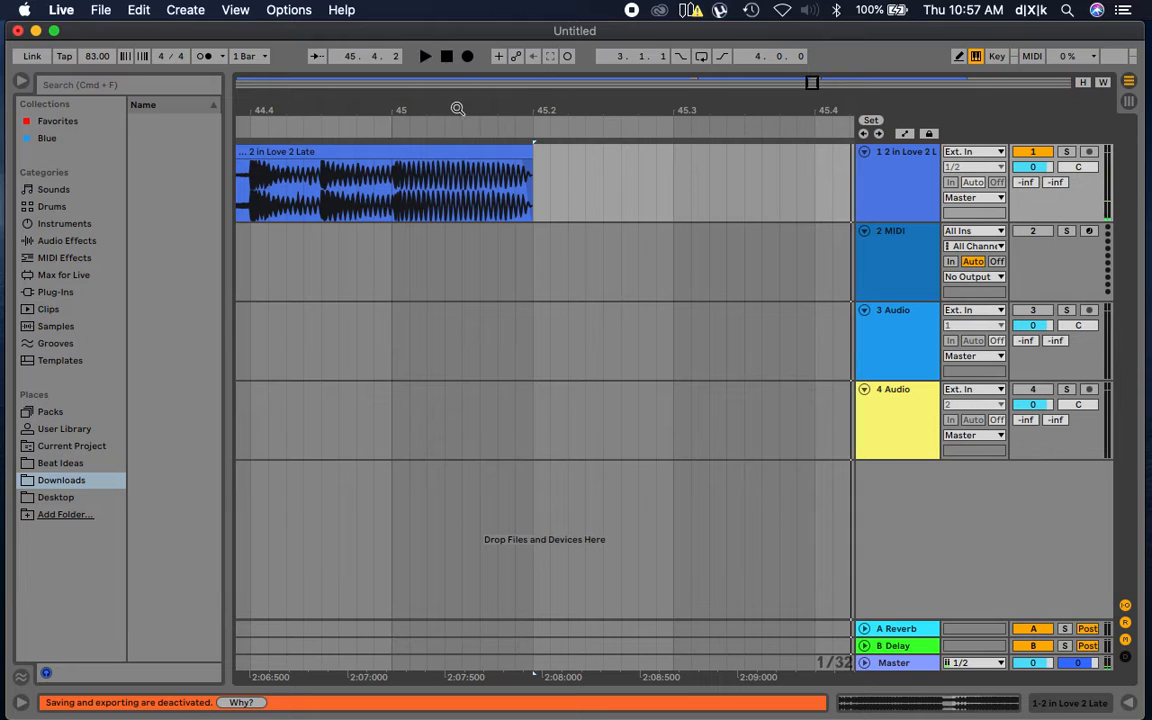
Readjust the fade-out at the 45.2.1 clip end and play the arrangement across the gap that follows it
{"action": "mouse_move", "coordinate": [465, 105]}
{"action": "left_mouse_down"}
{"action": "mouse_move", "coordinate": [465, 165]}
{"action": "mouse_move", "coordinate": [485, 173]}
{"action": "mouse_move", "coordinate": [385, 173]}
{"action": "mouse_move", "coordinate": [275, 128]}
{"action": "mouse_move", "coordinate": [295, 134]}
{"action": "left_mouse_up"}
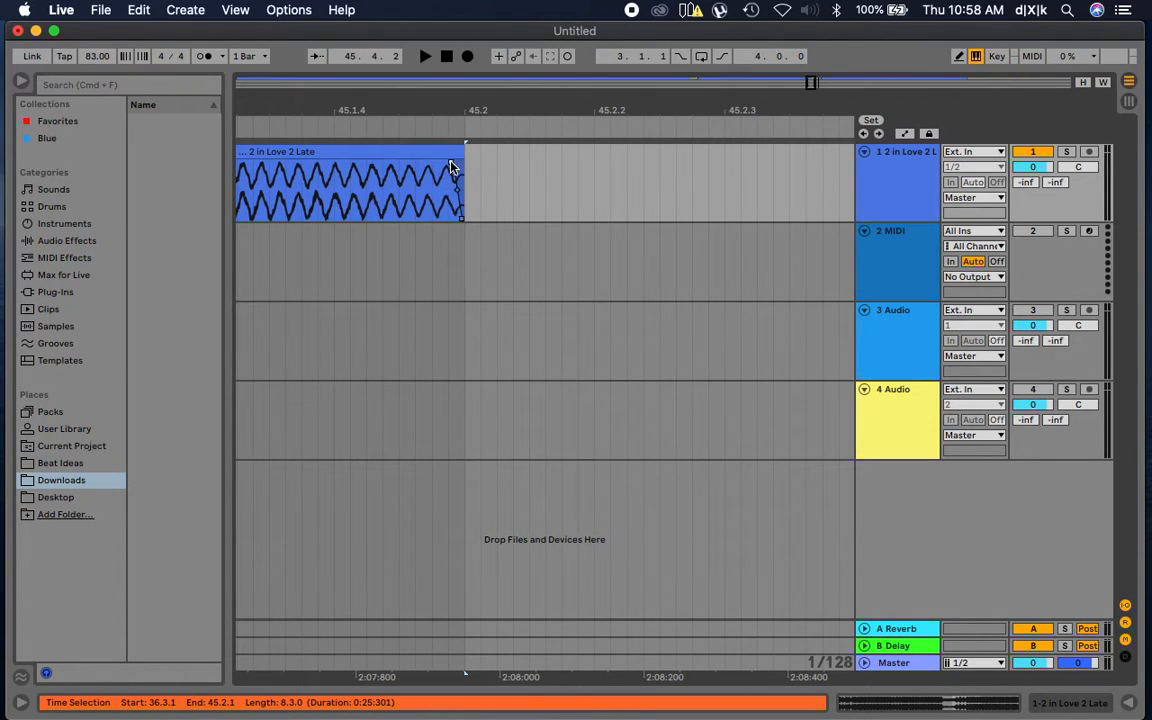
{"action": "left_click", "coordinate": [291, 127]}
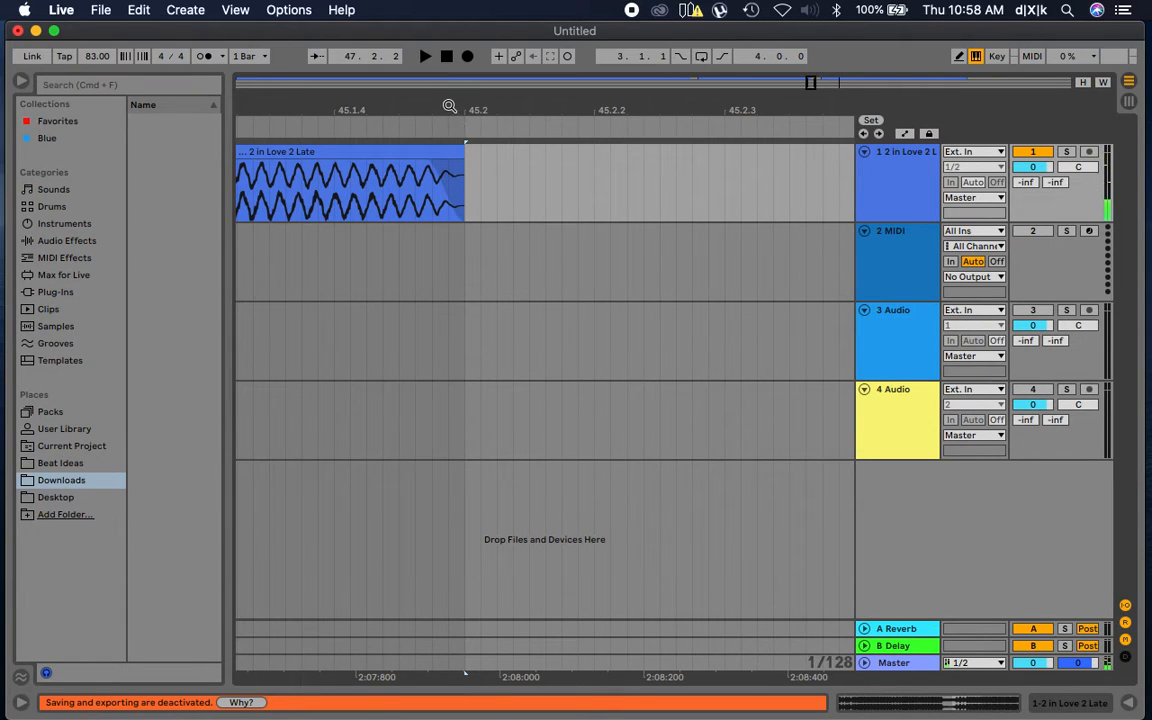
{"action": "left_click_drag", "start_coordinate": [450, 106], "coordinate": [668, 1]}
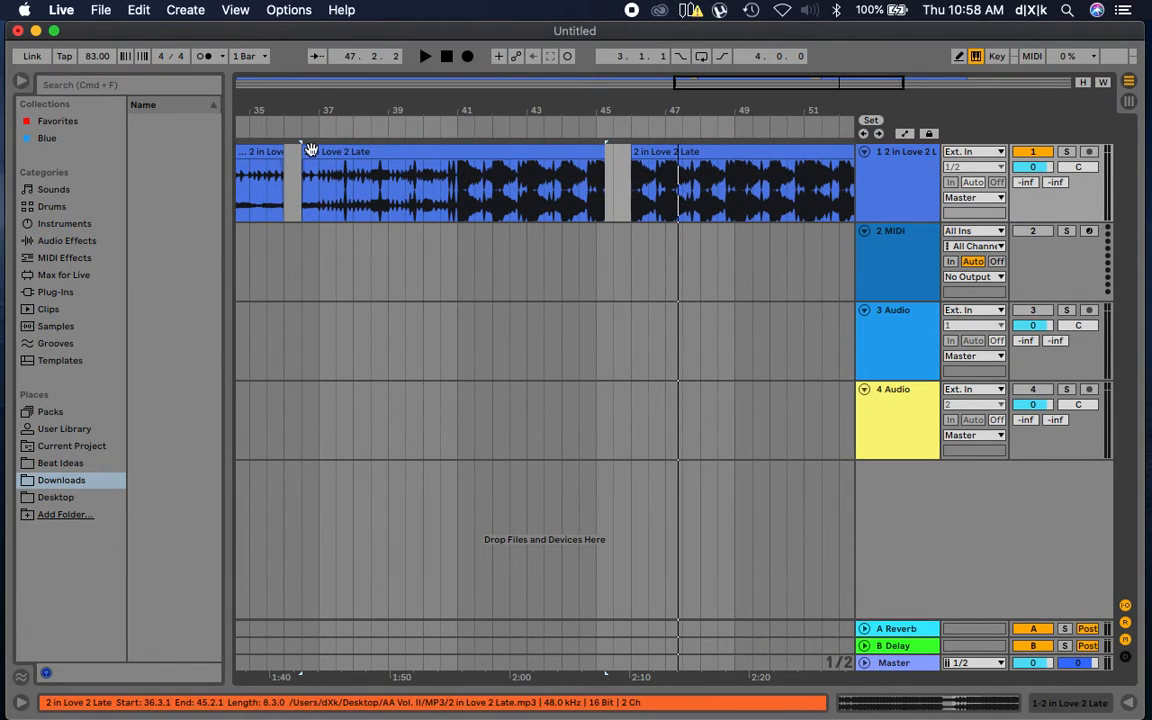
{"action": "left_click", "coordinate": [424, 58]}
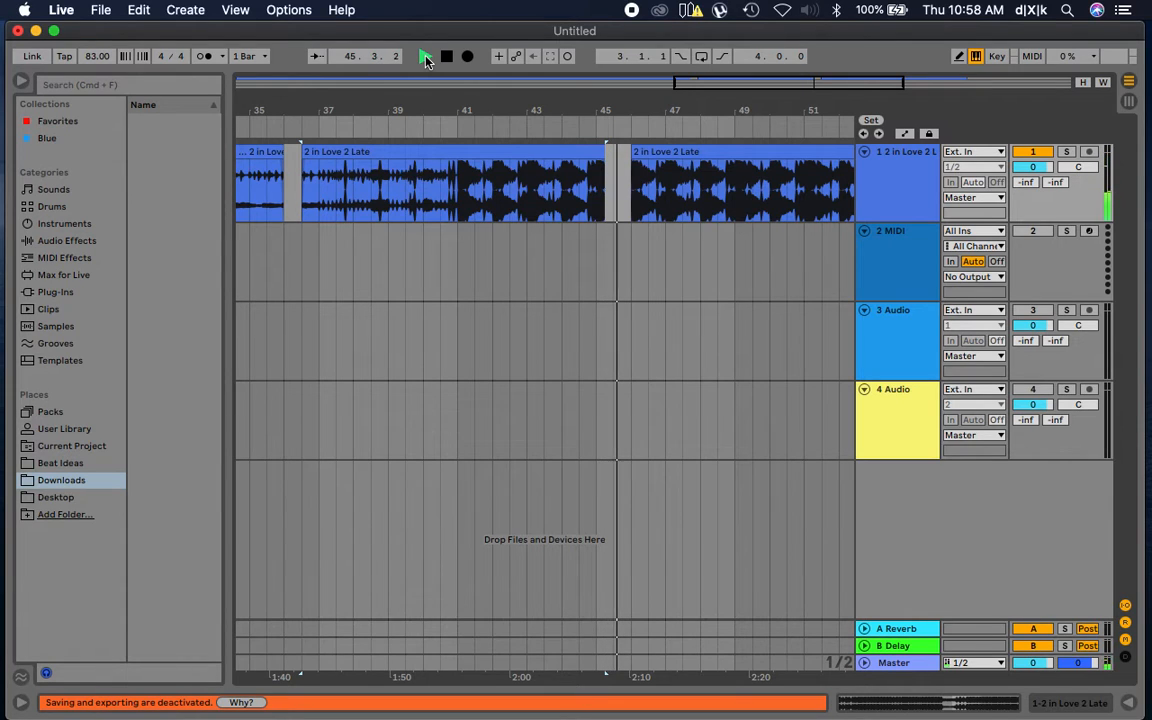
{"action": "key", "text": "space"}
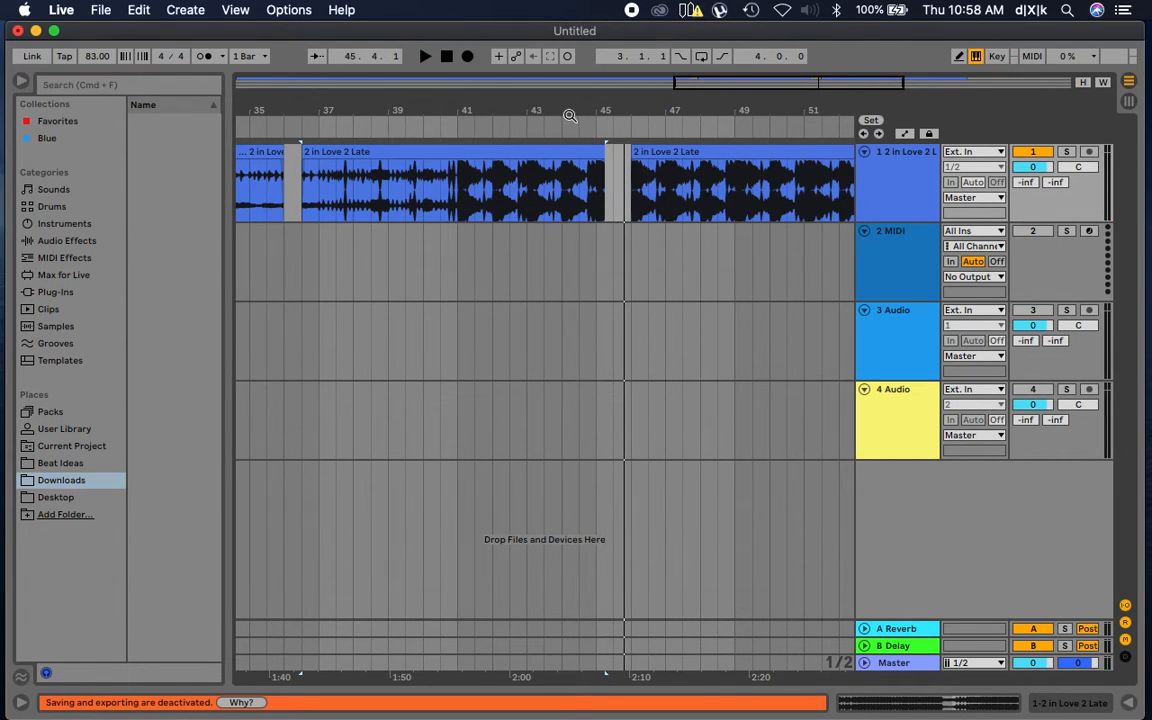
Extend the end of the middle 2 in Love 2 Late clip to 45.3.1 and play back its new ending
{"action": "left_click_drag", "start_coordinate": [573, 104], "coordinate": [592, 149]}
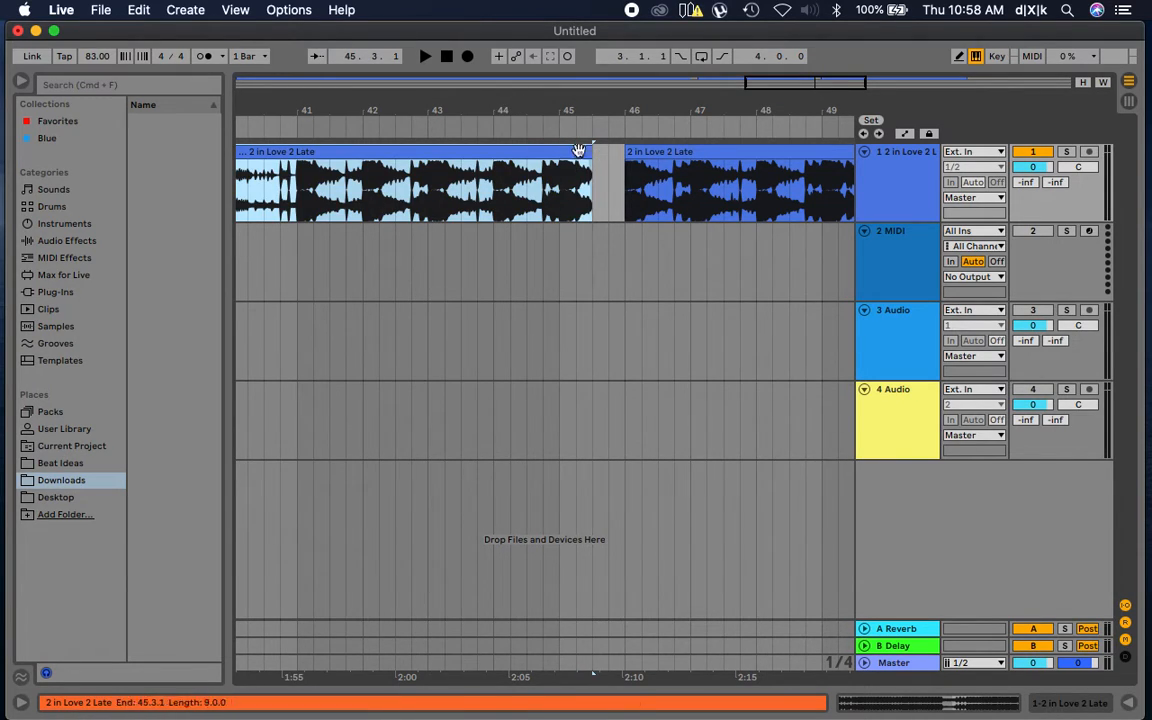
{"action": "left_click", "coordinate": [401, 126]}
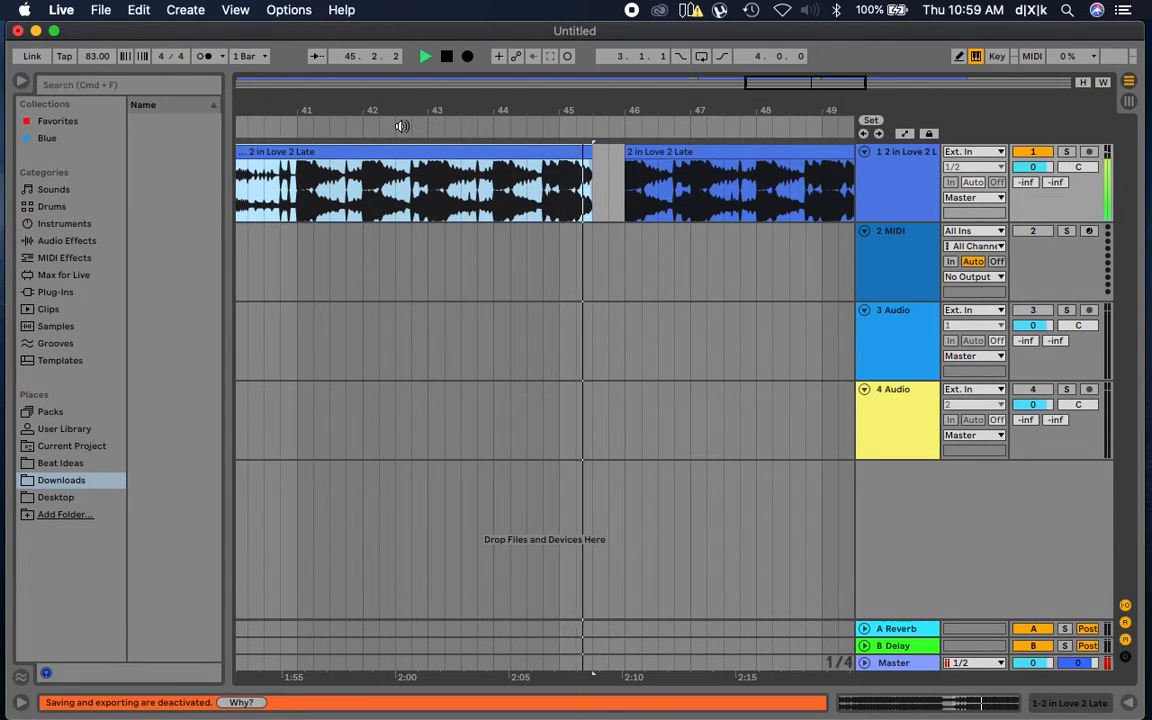
{"action": "key", "text": "space"}
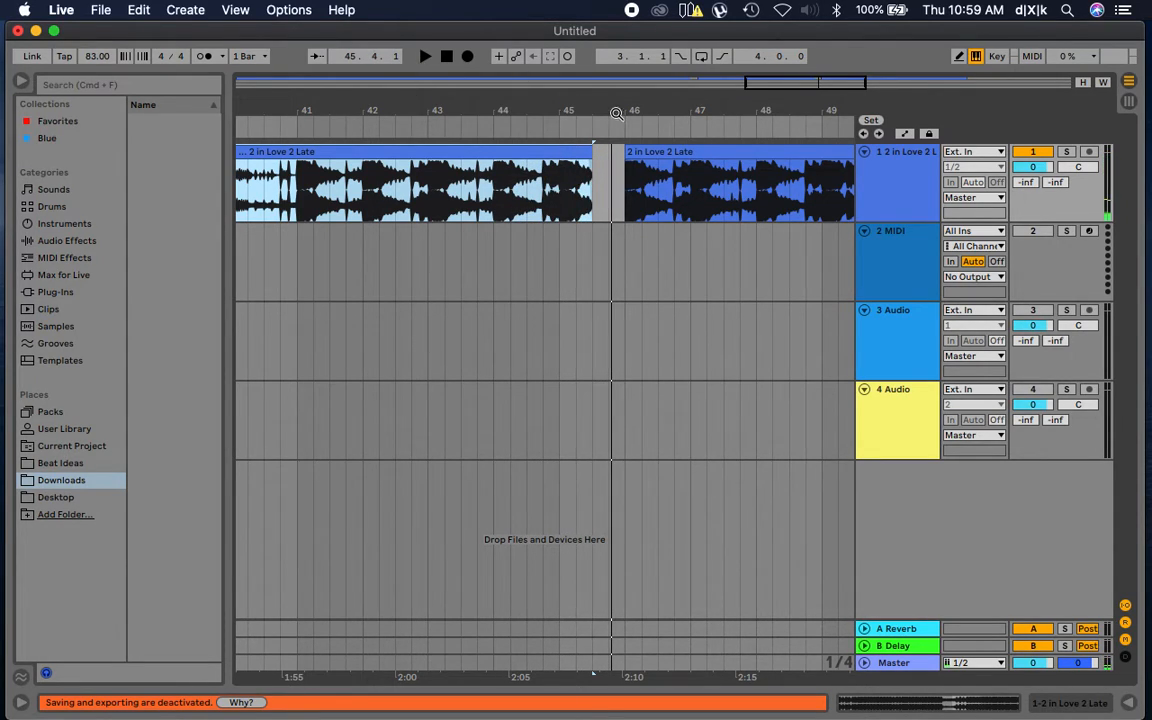
Extend the end of the middle 2 in Love 2 Late clip slightly past 45.3 and play back from 45.2
{"action": "left_click_drag", "start_coordinate": [575, 106], "coordinate": [527, 105]}
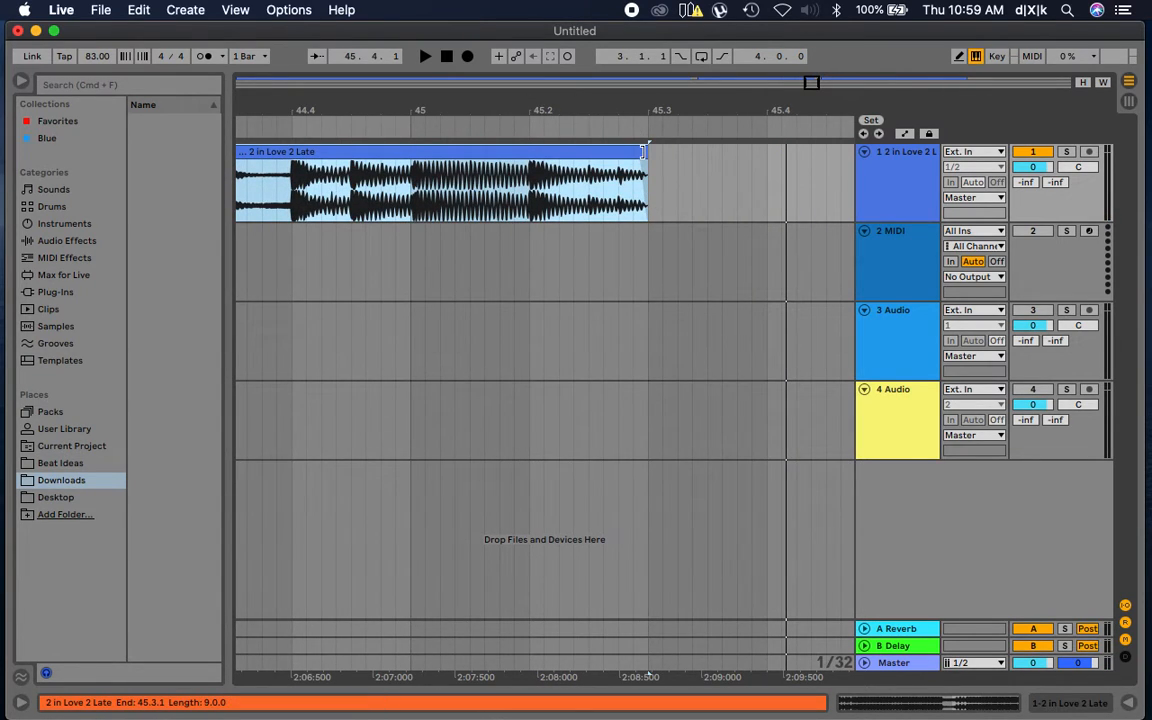
{"action": "left_click_drag", "start_coordinate": [644, 150], "coordinate": [658, 152]}
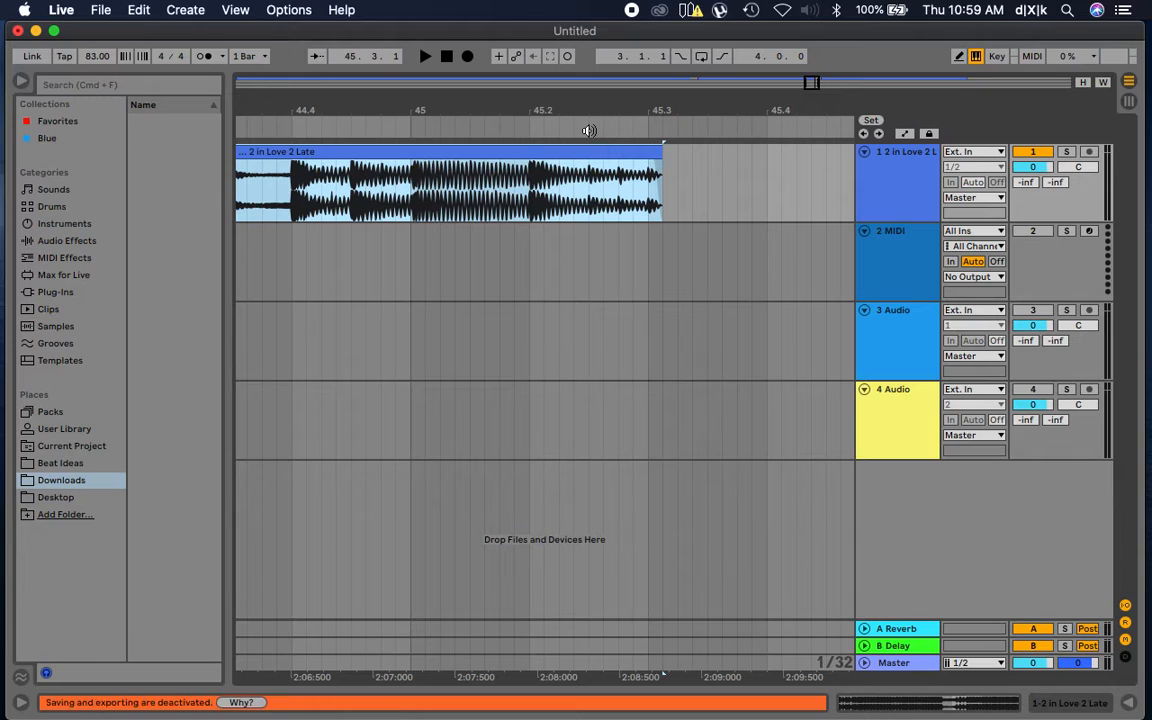
{"action": "left_click", "coordinate": [530, 122]}
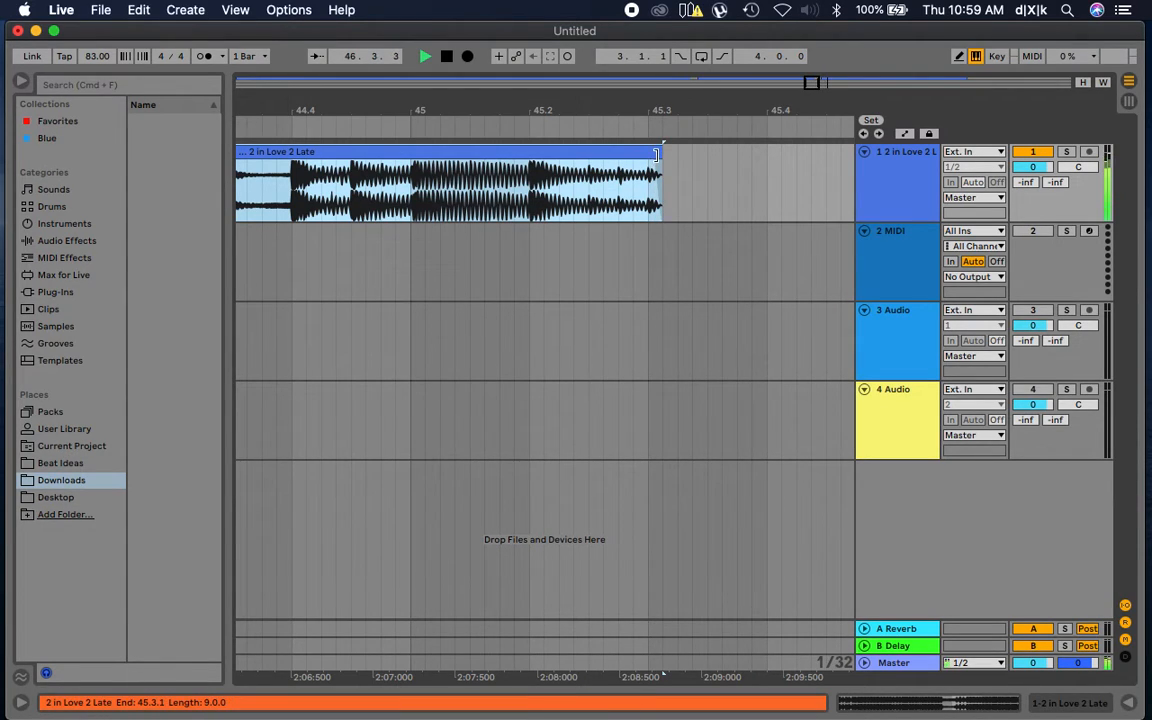
Extend the middle clip's end further to 45.4.1 and play back its new ending from bar 45
{"action": "left_click_drag", "start_coordinate": [656, 153], "coordinate": [691, 153]}
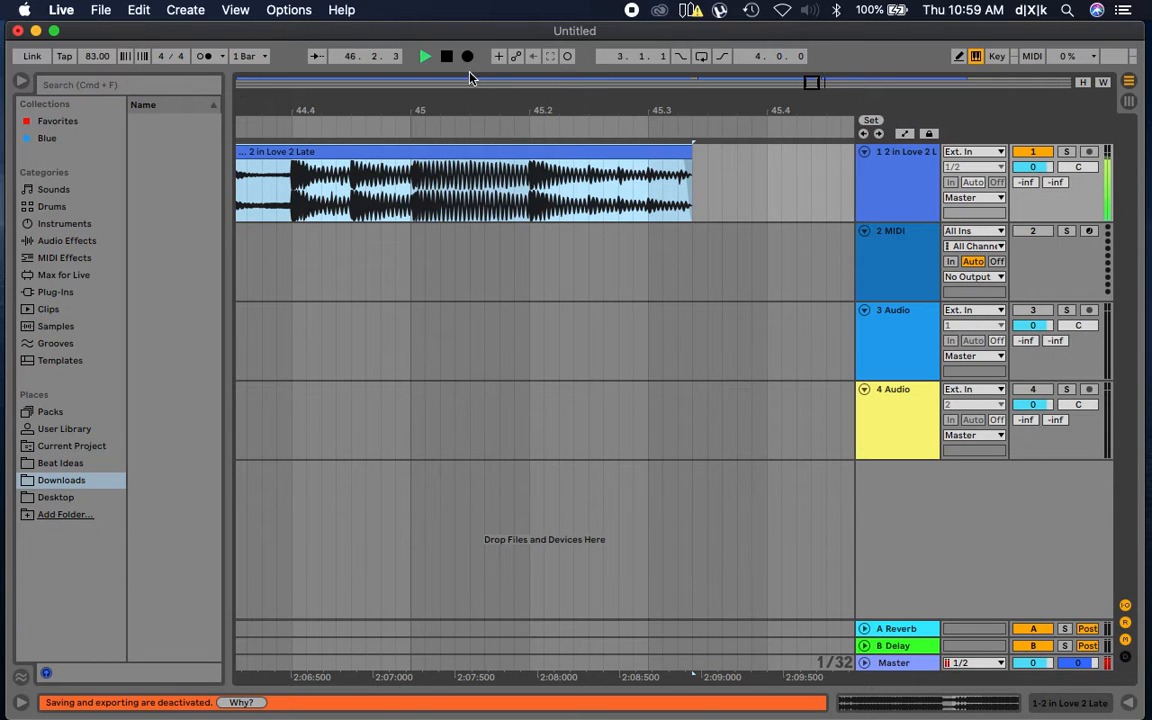
{"action": "mouse_move", "coordinate": [619, 101]}
{"action": "left_mouse_down"}
{"action": "mouse_move", "coordinate": [630, 106]}
{"action": "mouse_move", "coordinate": [609, 98]}
{"action": "left_mouse_up"}
{"action": "left_click", "coordinate": [690, 150]}
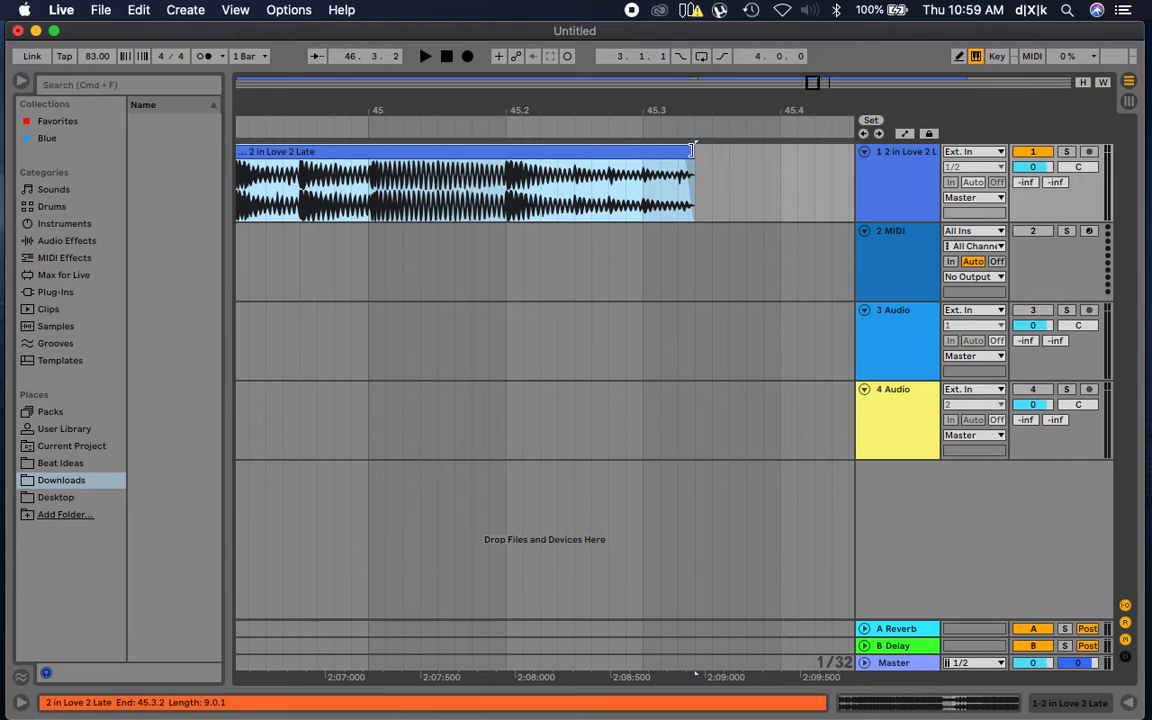
{"action": "left_click_drag", "start_coordinate": [690, 150], "coordinate": [709, 120]}
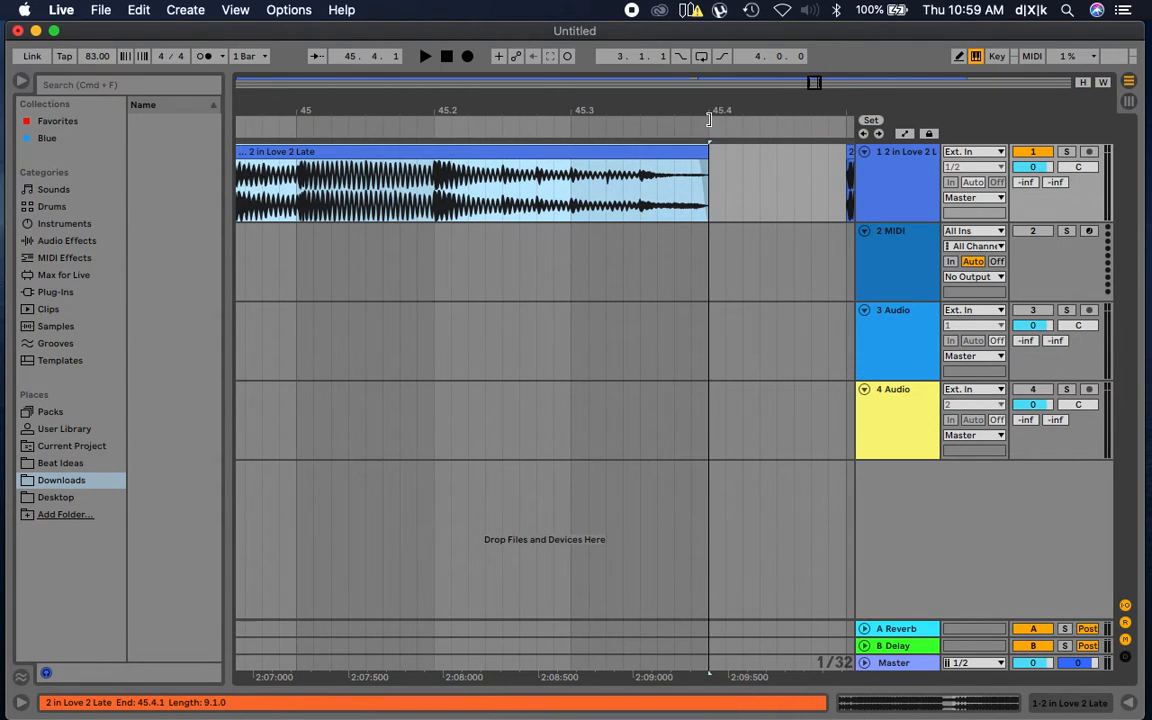
{"action": "left_click", "coordinate": [391, 127]}
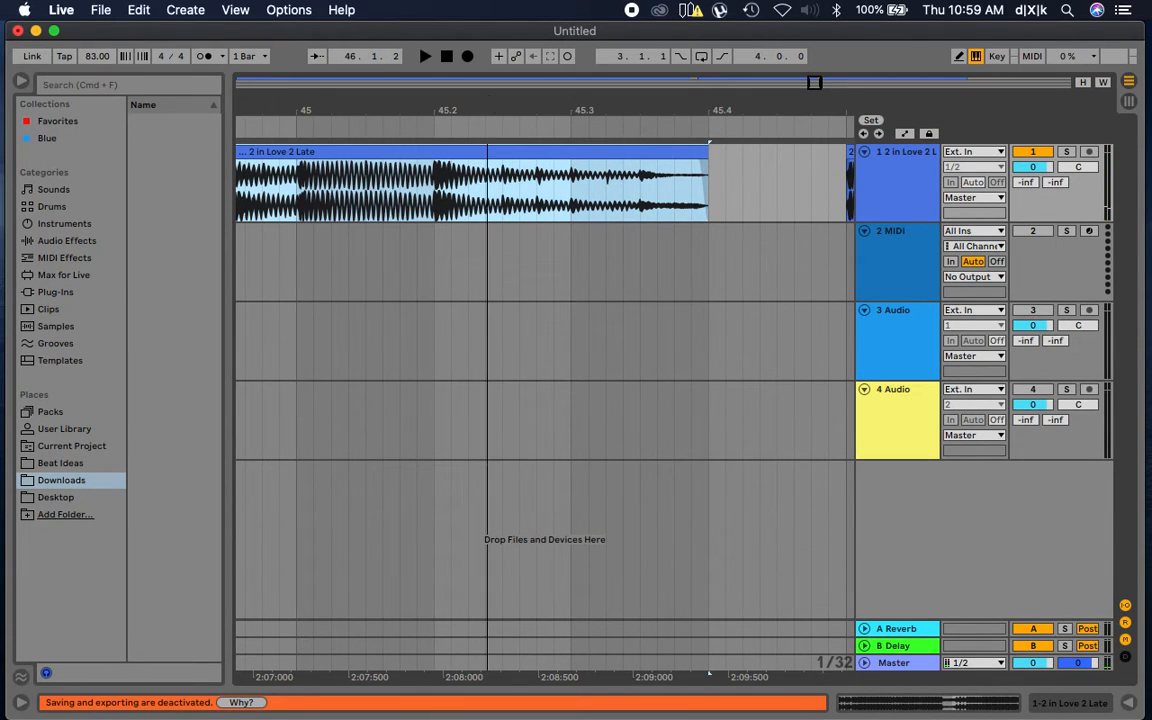
Play the arrangement from bar 45 through the middle clip's ending and the gap before bar 46
{"action": "left_click_drag", "start_coordinate": [487, 110], "coordinate": [560, 113]}
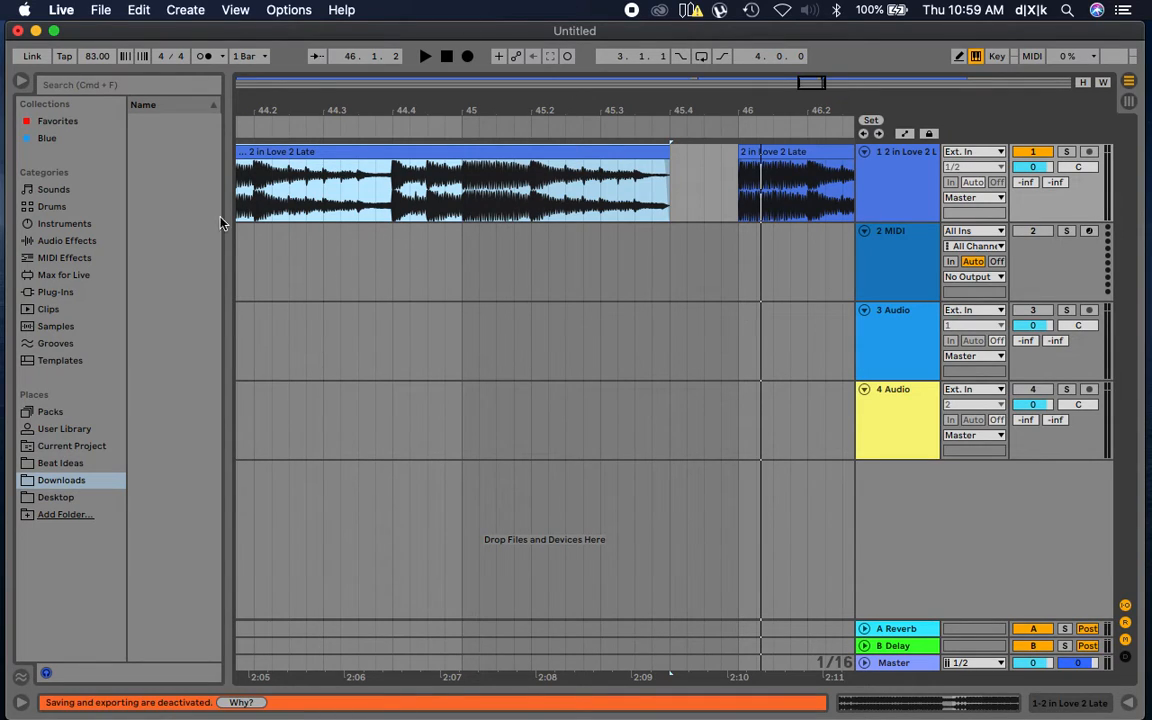
{"action": "left_click", "coordinate": [479, 127]}
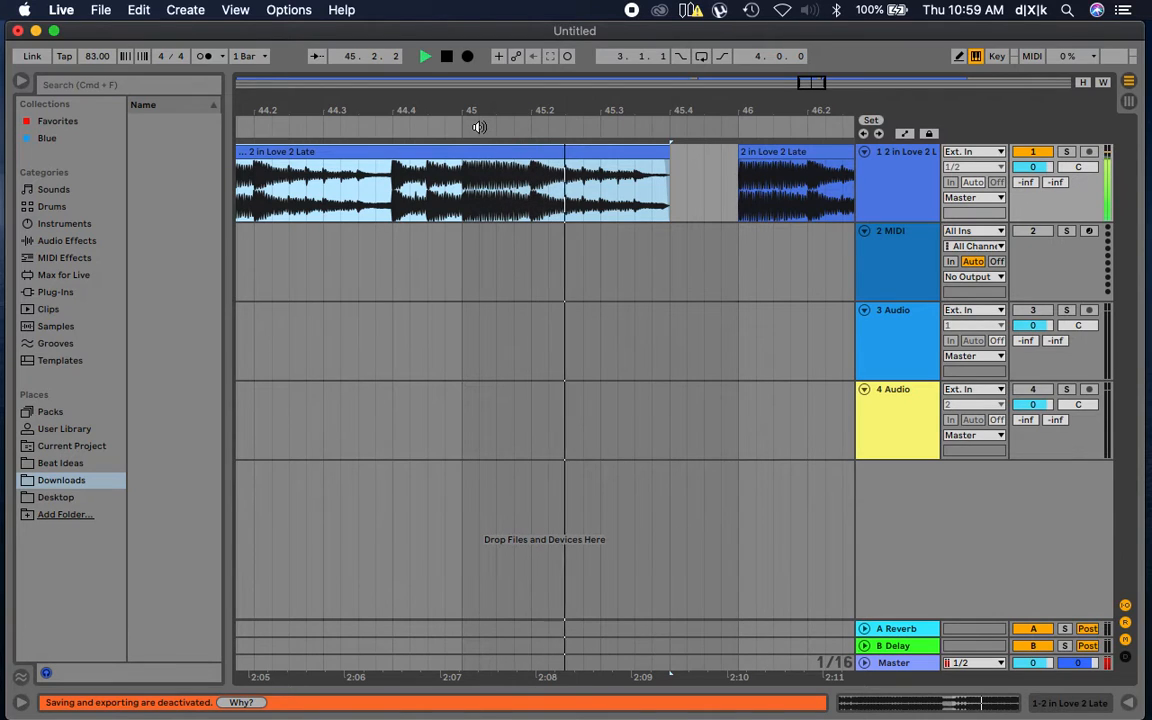
{"action": "key", "text": "space"}
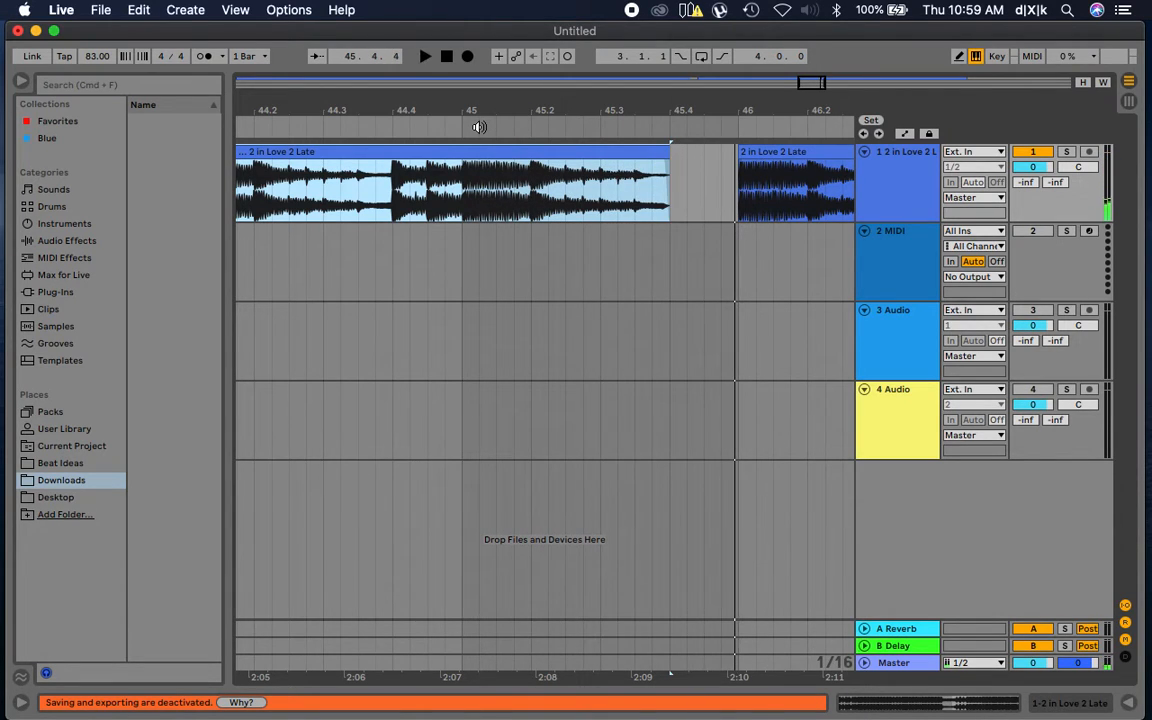
Readjust the start of the short fade-out at the clip's 45.4.1 end and audition it from 45.3
{"action": "left_click_drag", "start_coordinate": [598, 101], "coordinate": [473, 103]}
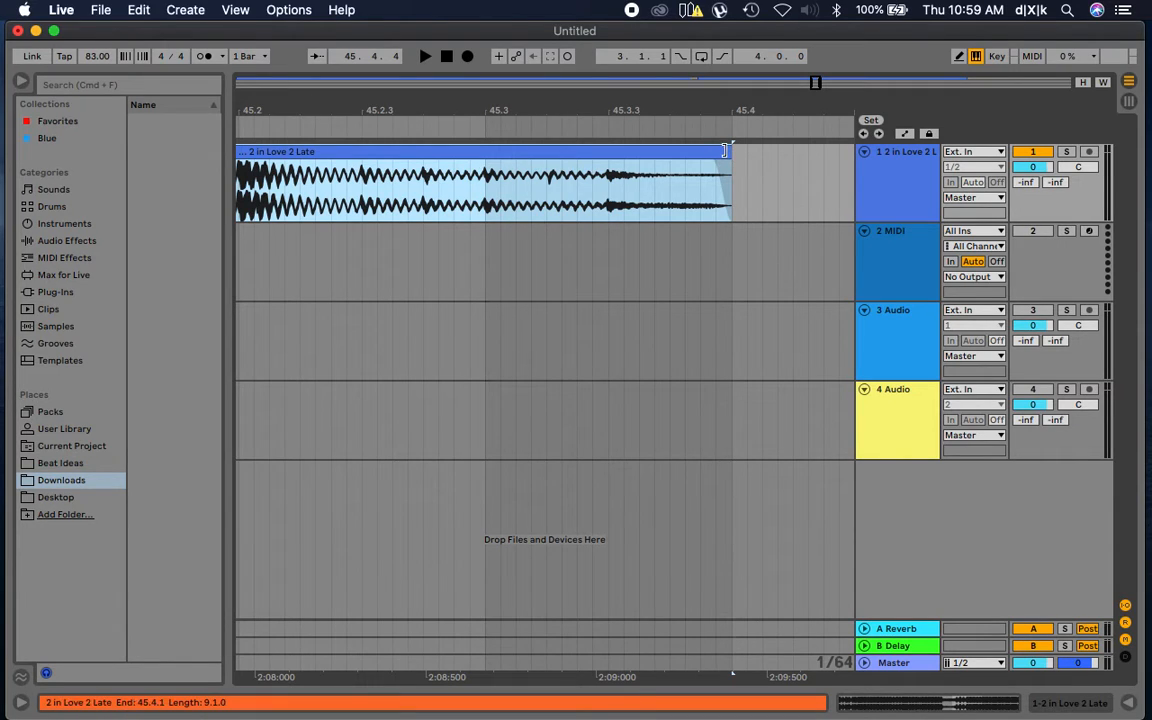
{"action": "mouse_move", "coordinate": [727, 151]}
{"action": "left_mouse_down"}
{"action": "mouse_move", "coordinate": [775, 152]}
{"action": "mouse_move", "coordinate": [732, 152]}
{"action": "left_mouse_up"}
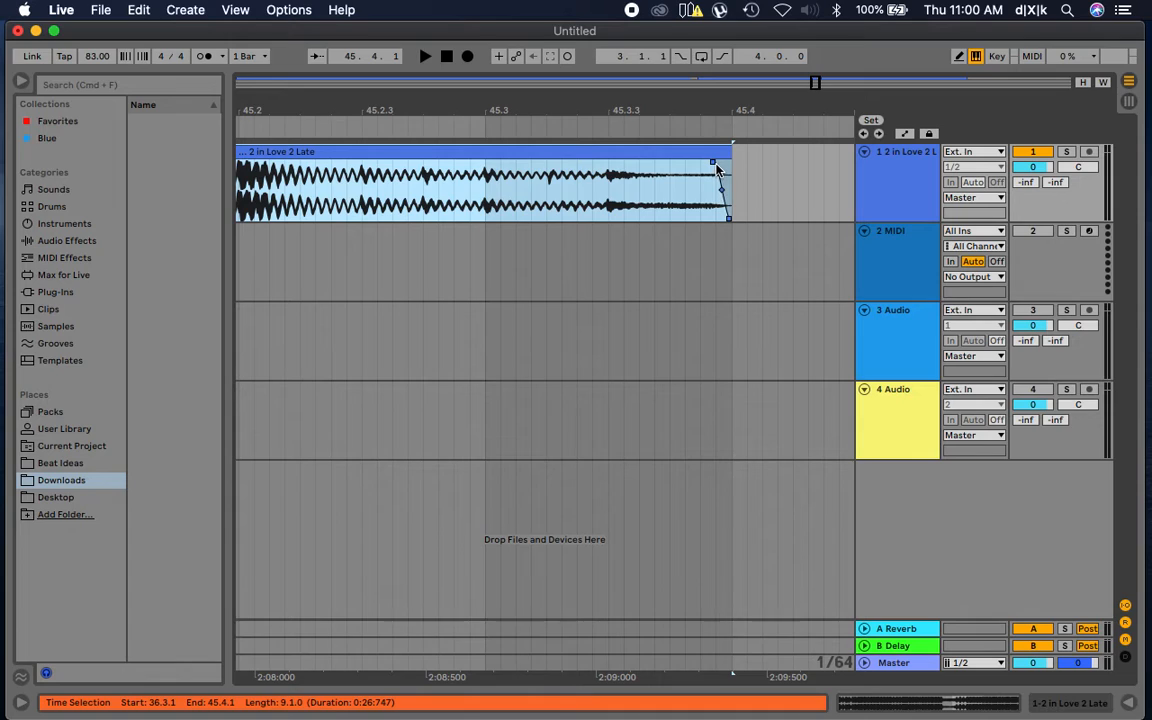
{"action": "left_click", "coordinate": [715, 164]}
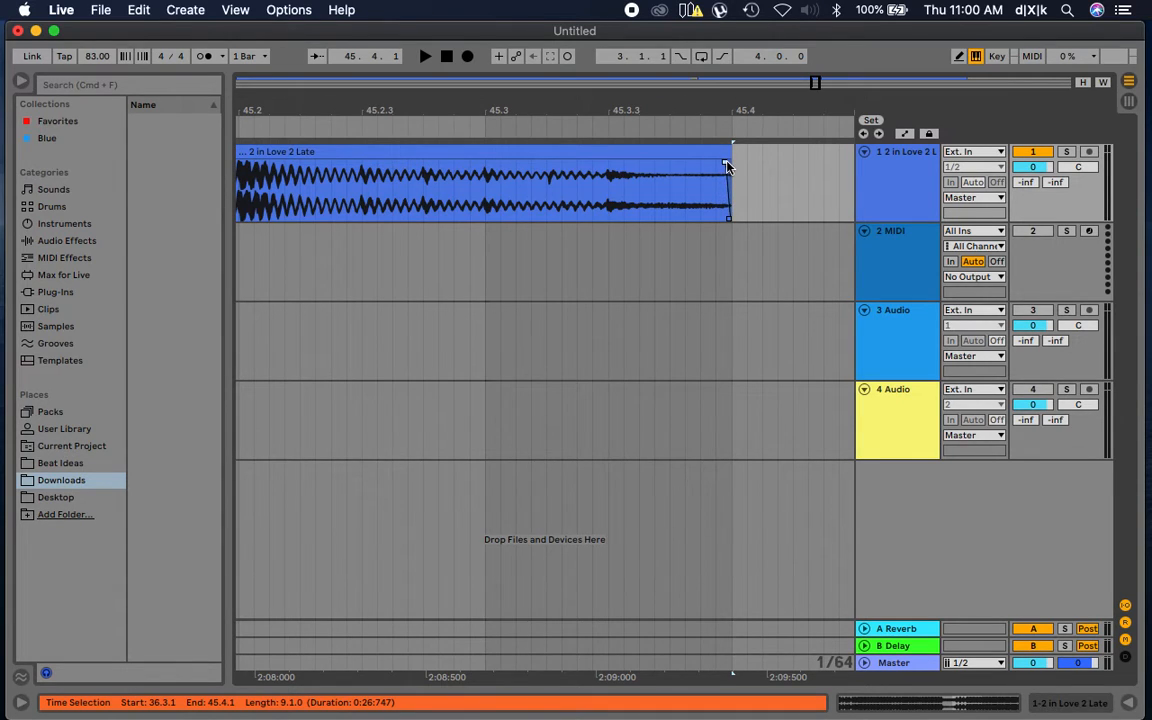
{"action": "left_click", "coordinate": [521, 125]}
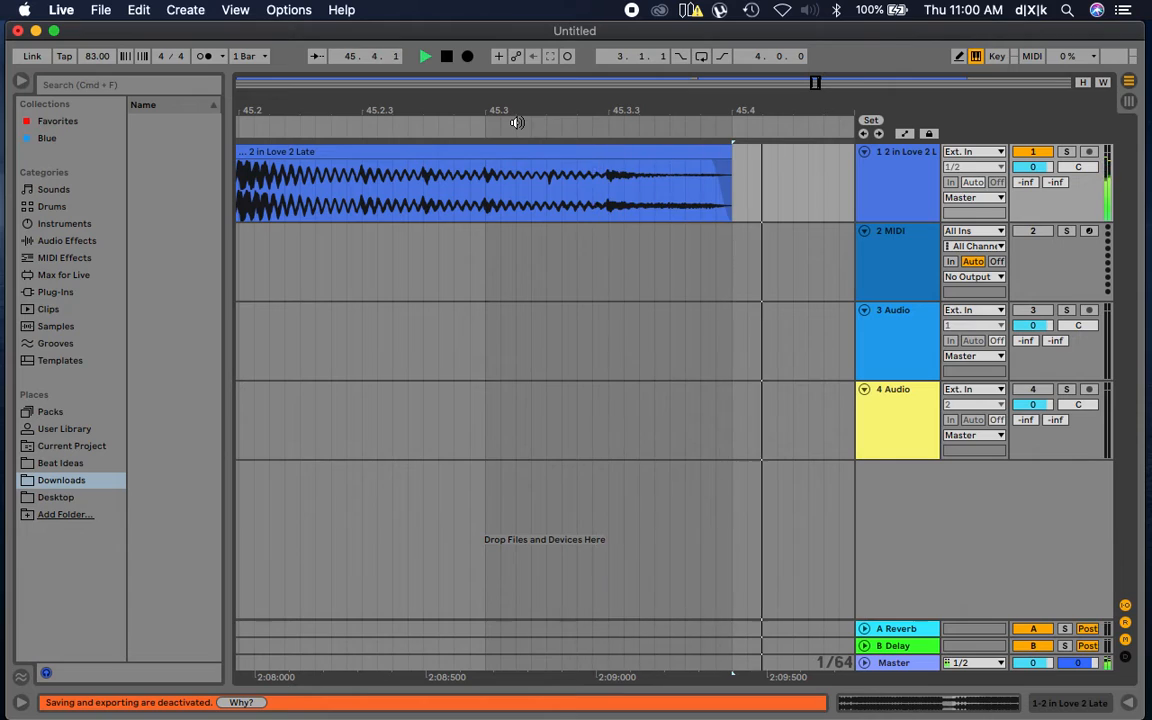
{"action": "key", "text": "space"}
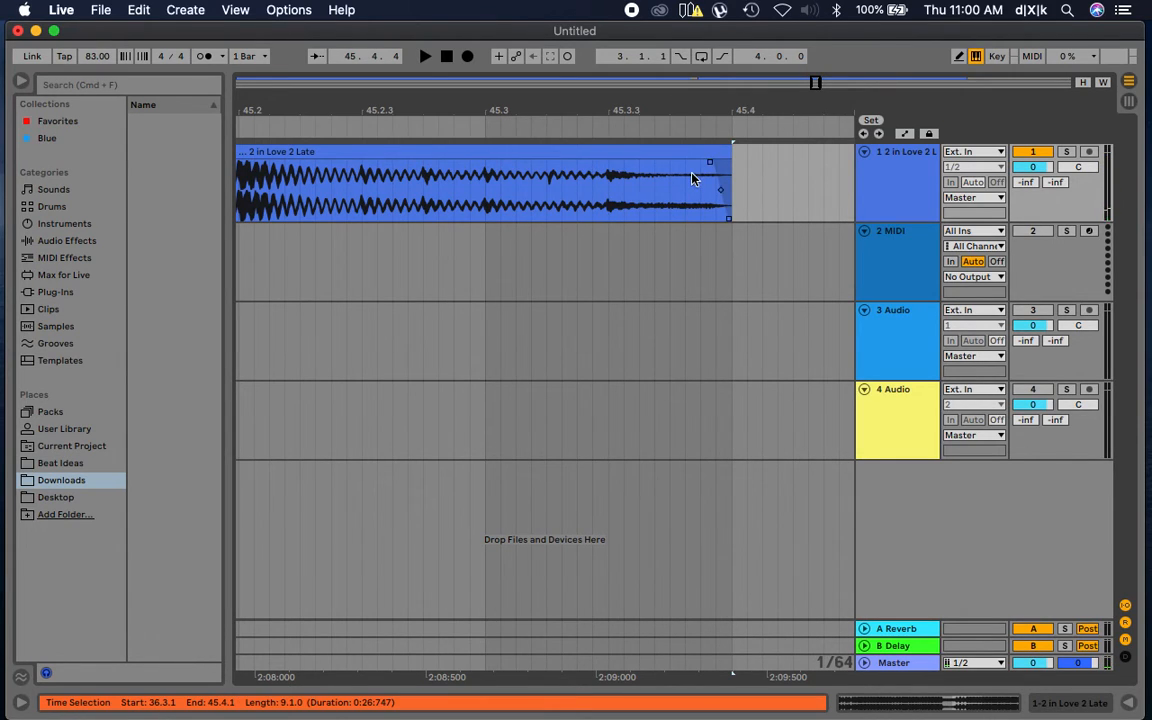
Select the whole middle 2 in Love 2 Late clip, running from 36.3.1 to 45.4.1
{"action": "key", "text": "super+s"}
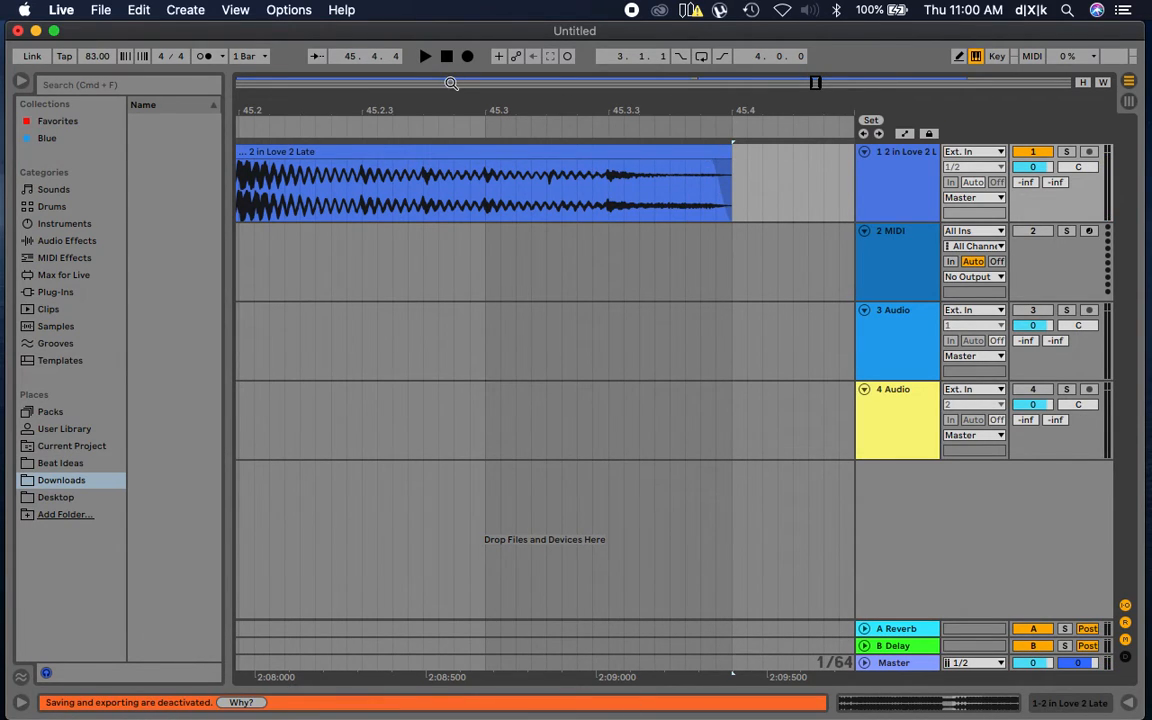
{"action": "left_click_drag", "start_coordinate": [405, 95], "coordinate": [385, 82]}
{"action": "left_click", "coordinate": [518, 155]}
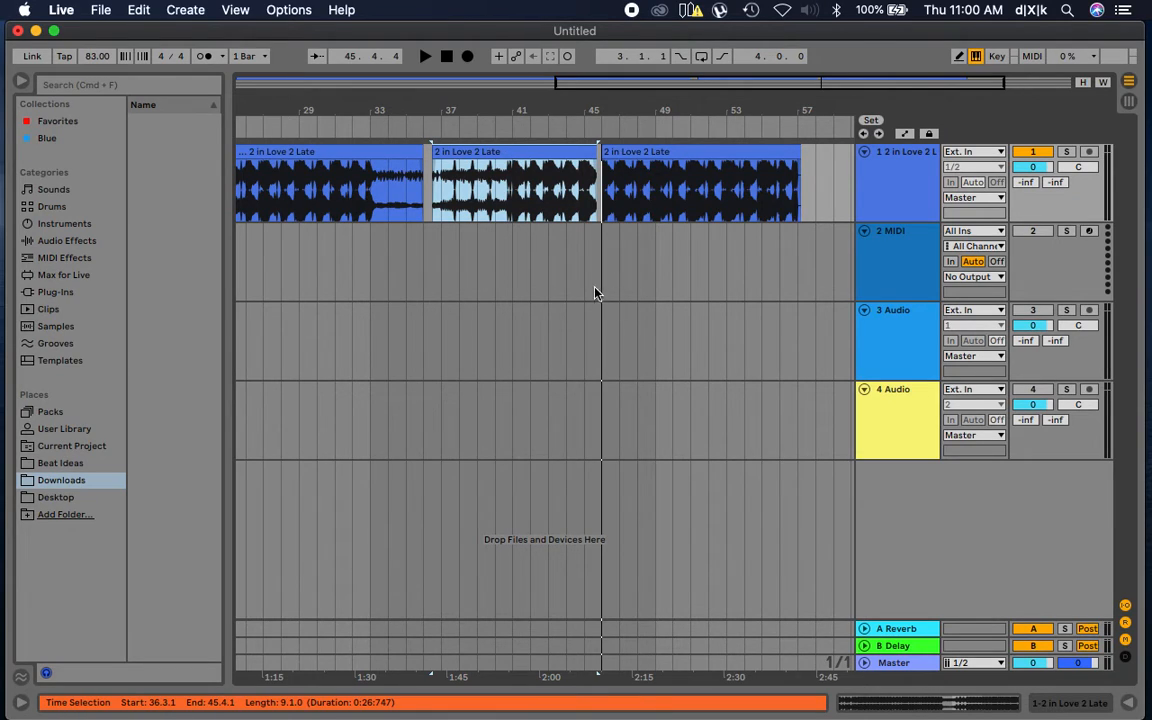
{"action": "key", "text": "super+s"}
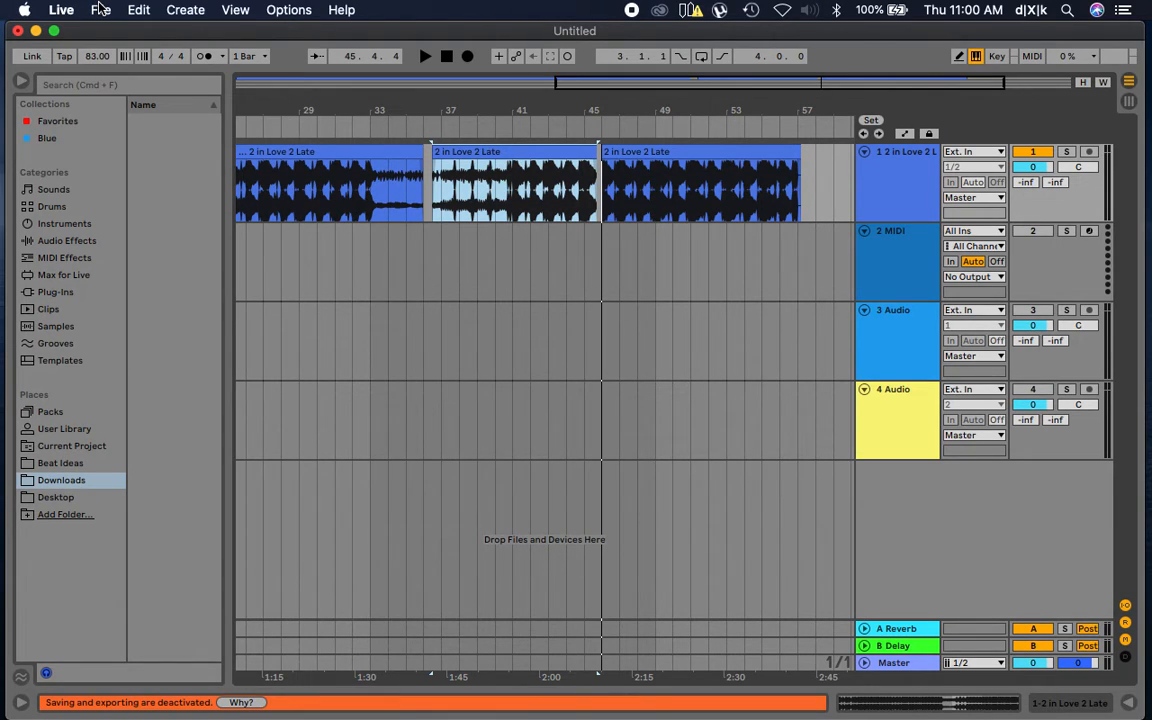
Deactivate the last 2 in Love 2 Late clip, which starts at bar 46
{"action": "left_click", "coordinate": [673, 156]}
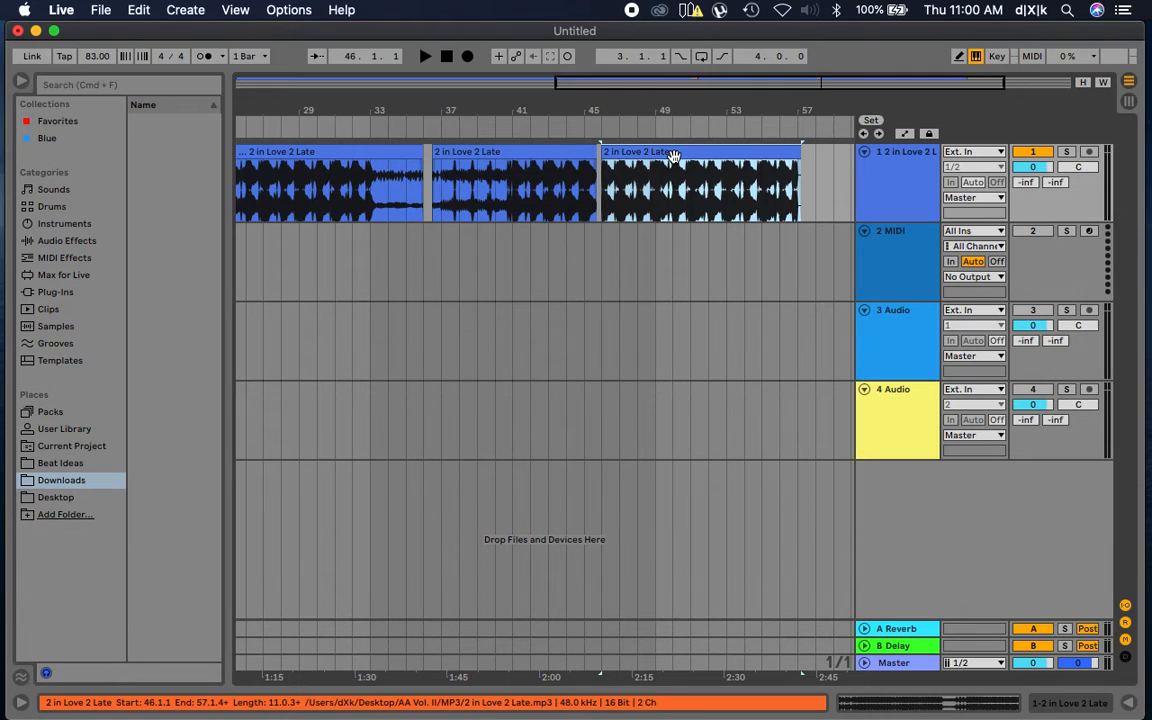
{"action": "key", "text": "Delete"}
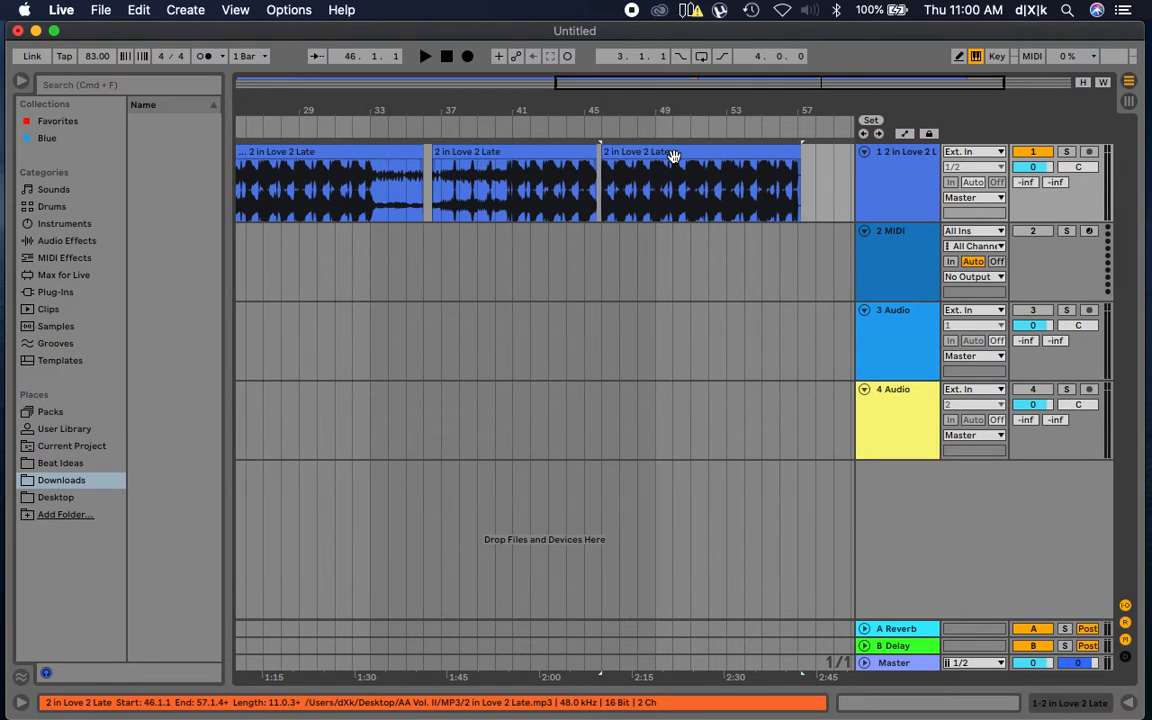
{"action": "left_click", "coordinate": [673, 156]}
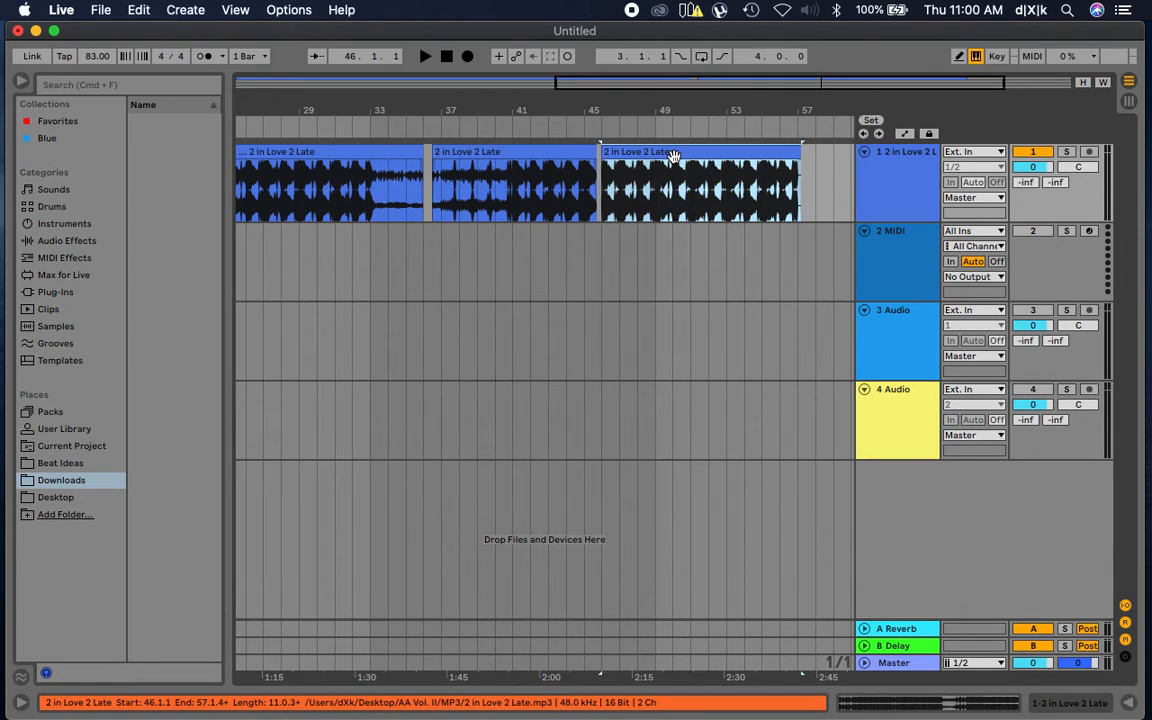
{"action": "right_click", "coordinate": [674, 157]}
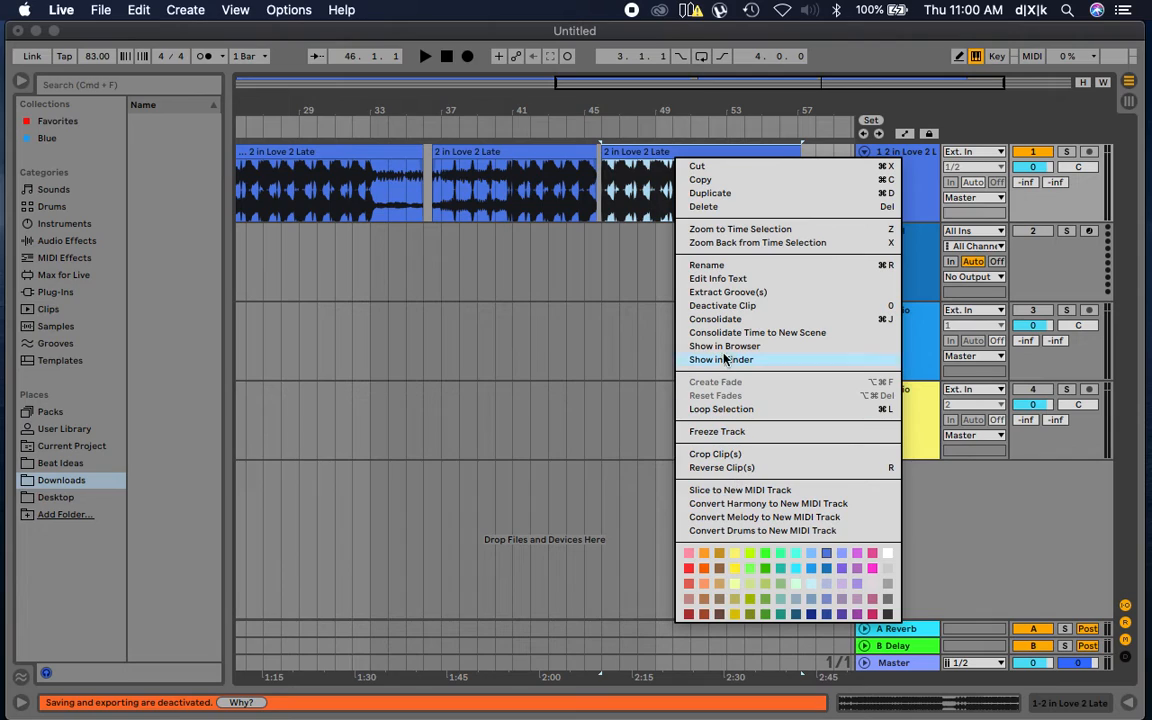
{"action": "left_click", "coordinate": [721, 306]}
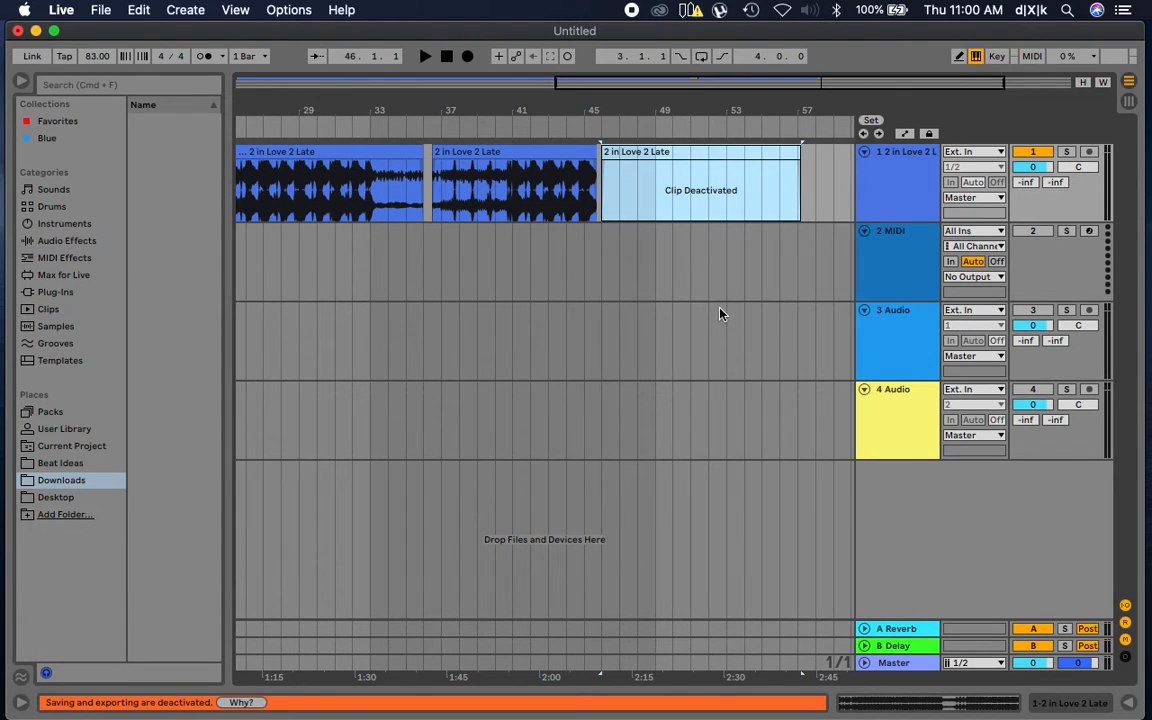
Deactivate the first 2 in Love 2 Late clip, which runs from bar 1 to bar 36
{"action": "left_click", "coordinate": [325, 152]}
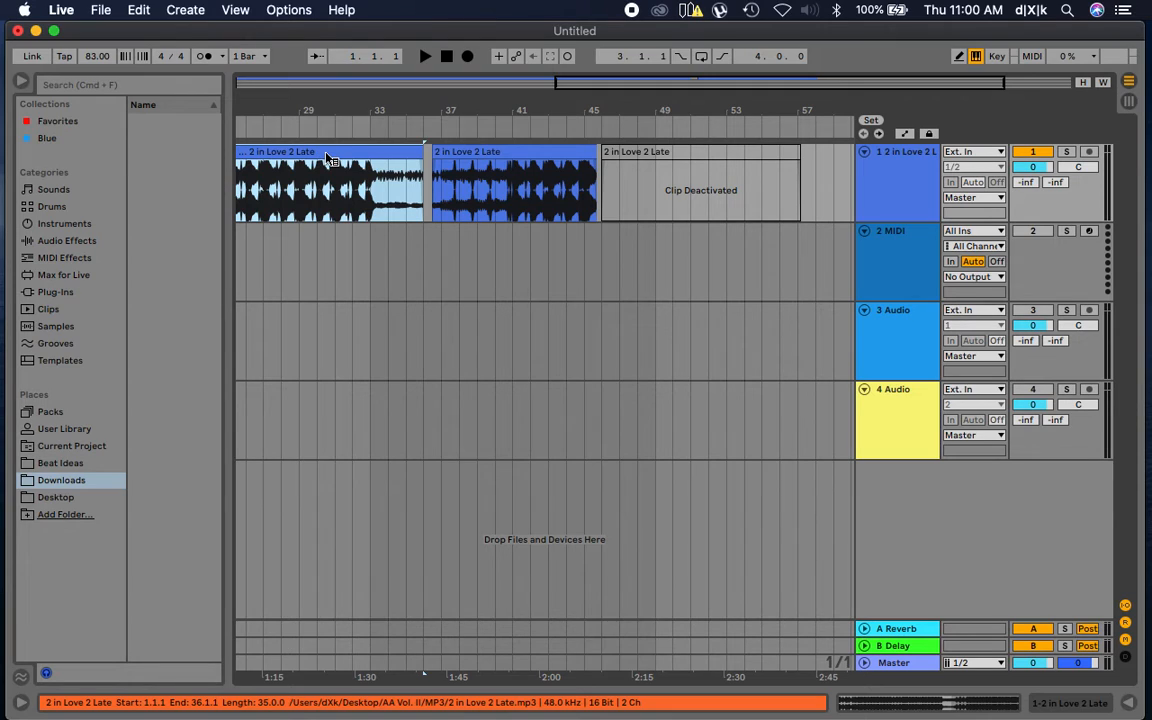
{"action": "right_click", "coordinate": [327, 157]}
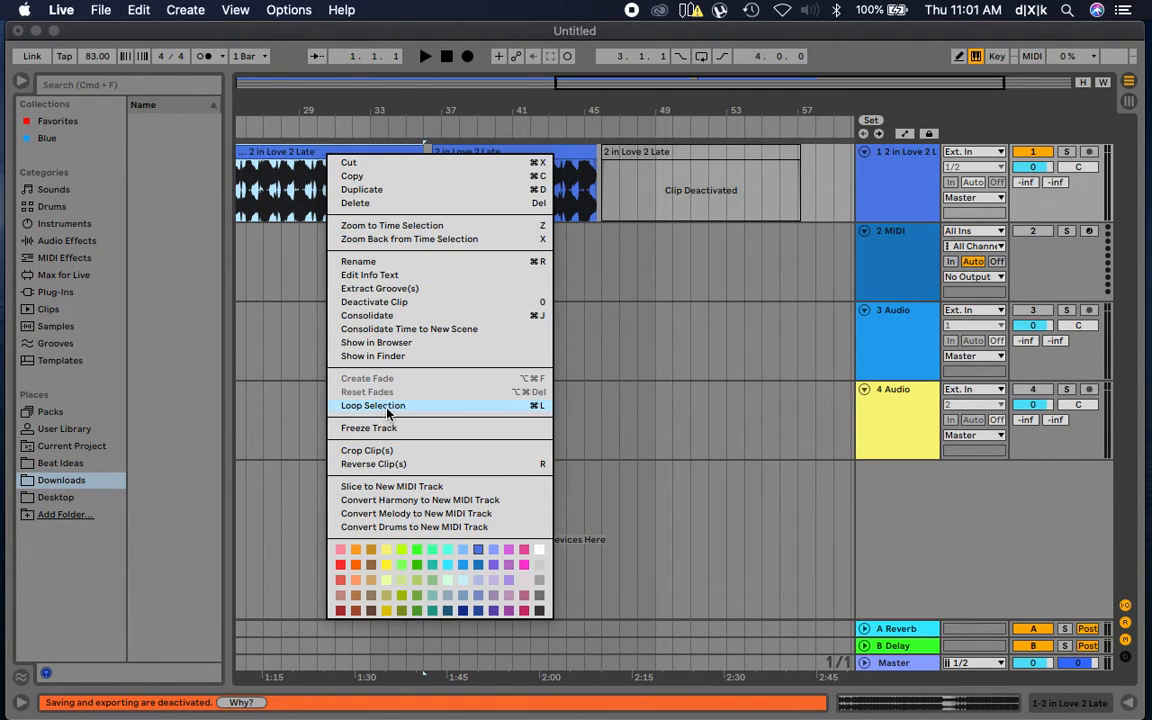
{"action": "left_click", "coordinate": [360, 301]}
Select the one active clip between the two deactivated ones, spanning 36.3.1 to 45.4.1
{"action": "left_click", "coordinate": [508, 153]}
{"action": "left_click", "coordinate": [508, 153]}
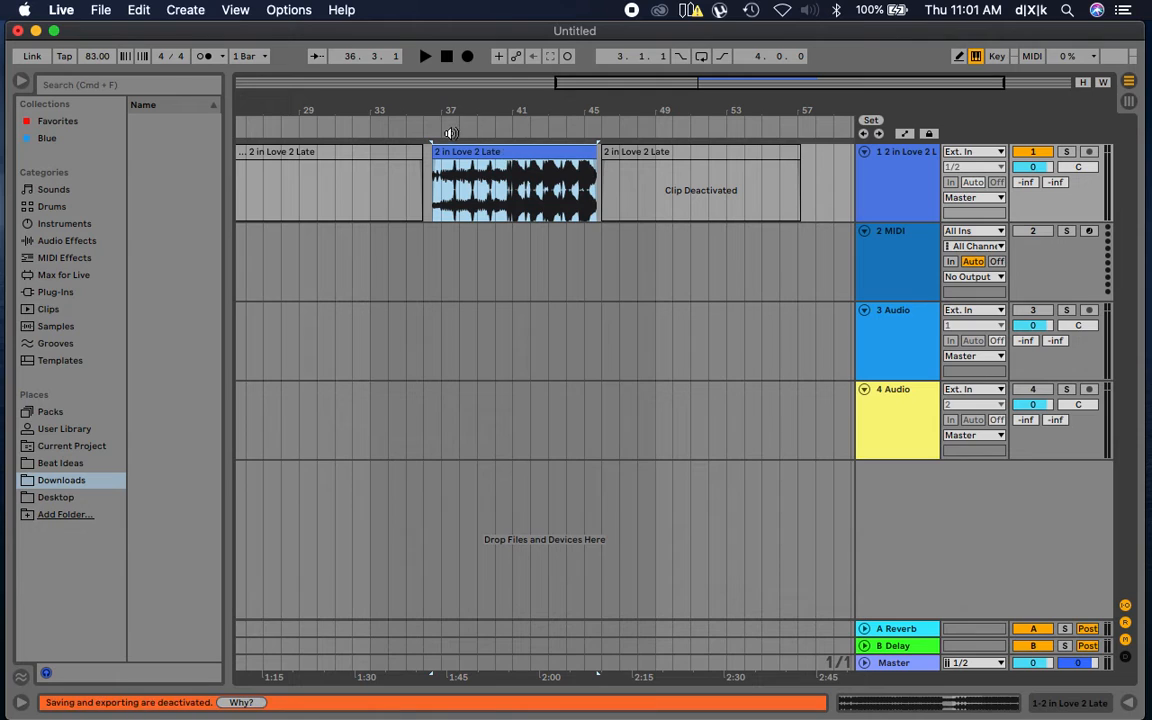
{"action": "left_click_drag", "start_coordinate": [447, 108], "coordinate": [443, 176]}
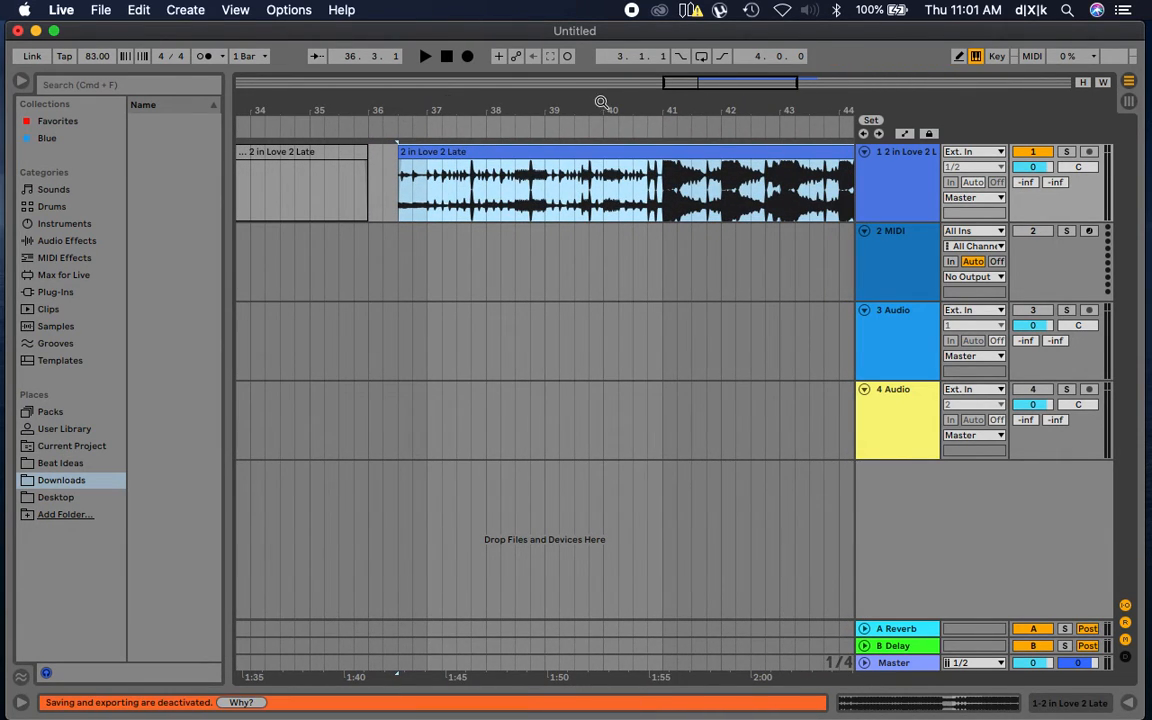
{"action": "left_click_drag", "start_coordinate": [625, 103], "coordinate": [591, 103]}
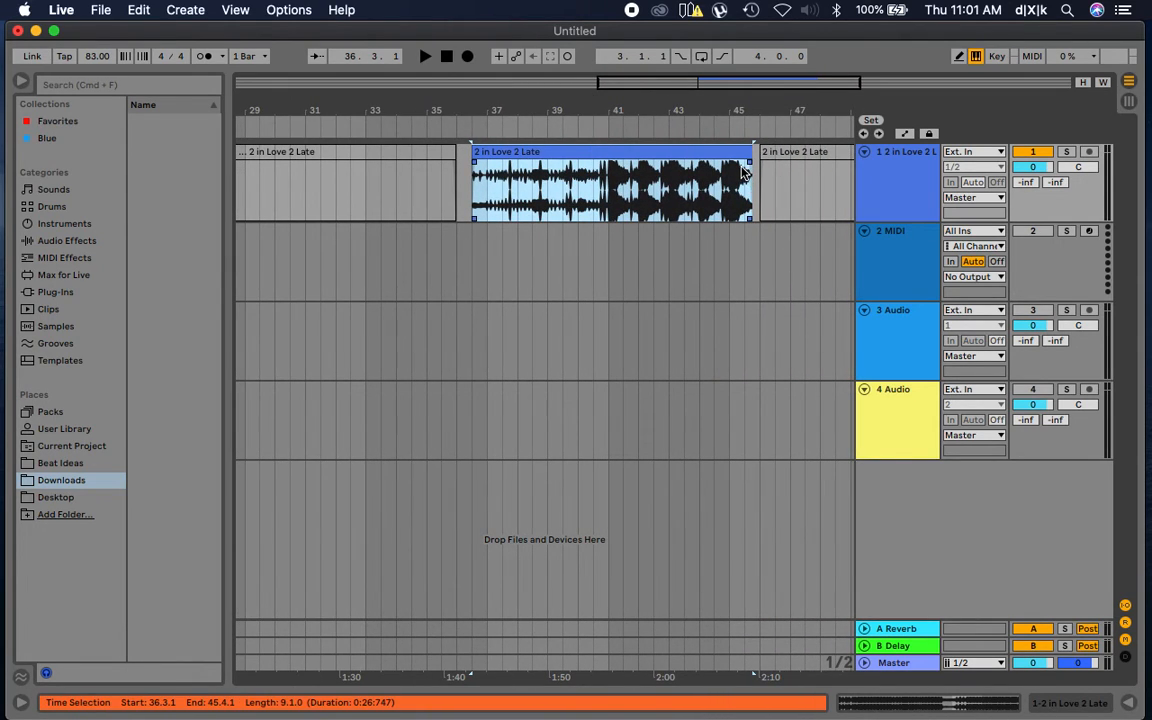
Try to export the selected clip with Export Audio/Video and open the explanation of Live's export limitations
{"action": "left_click", "coordinate": [138, 10]}
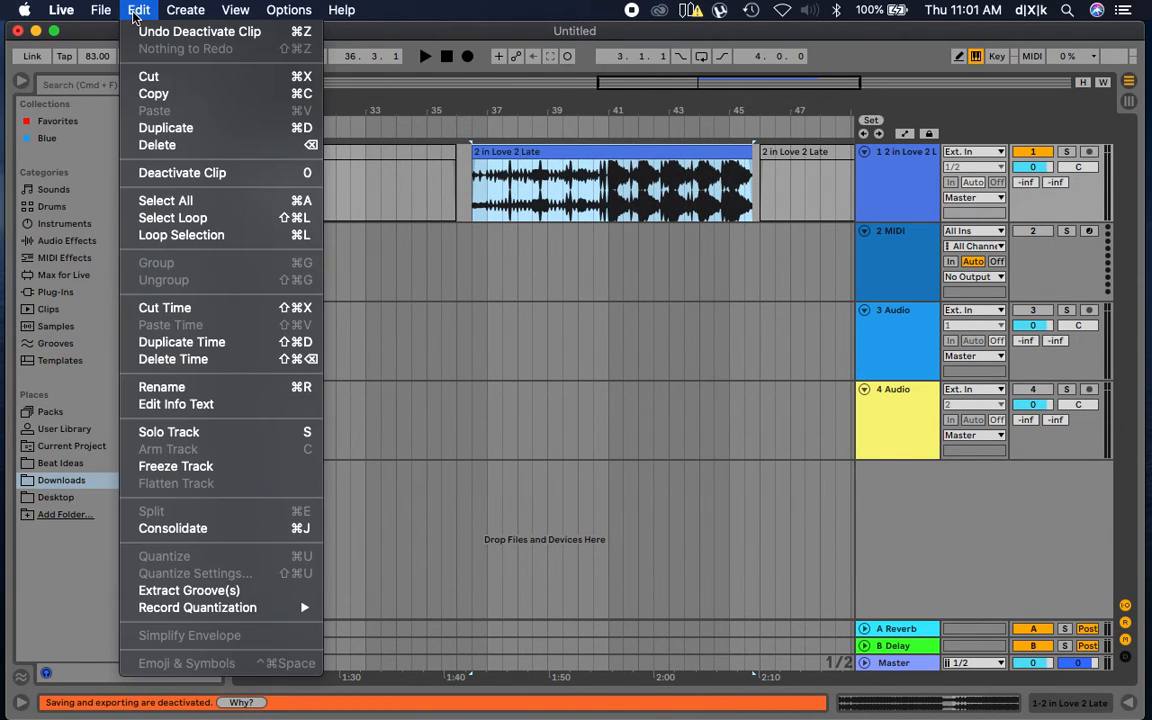
{"action": "mouse_move", "coordinate": [104, 10]}
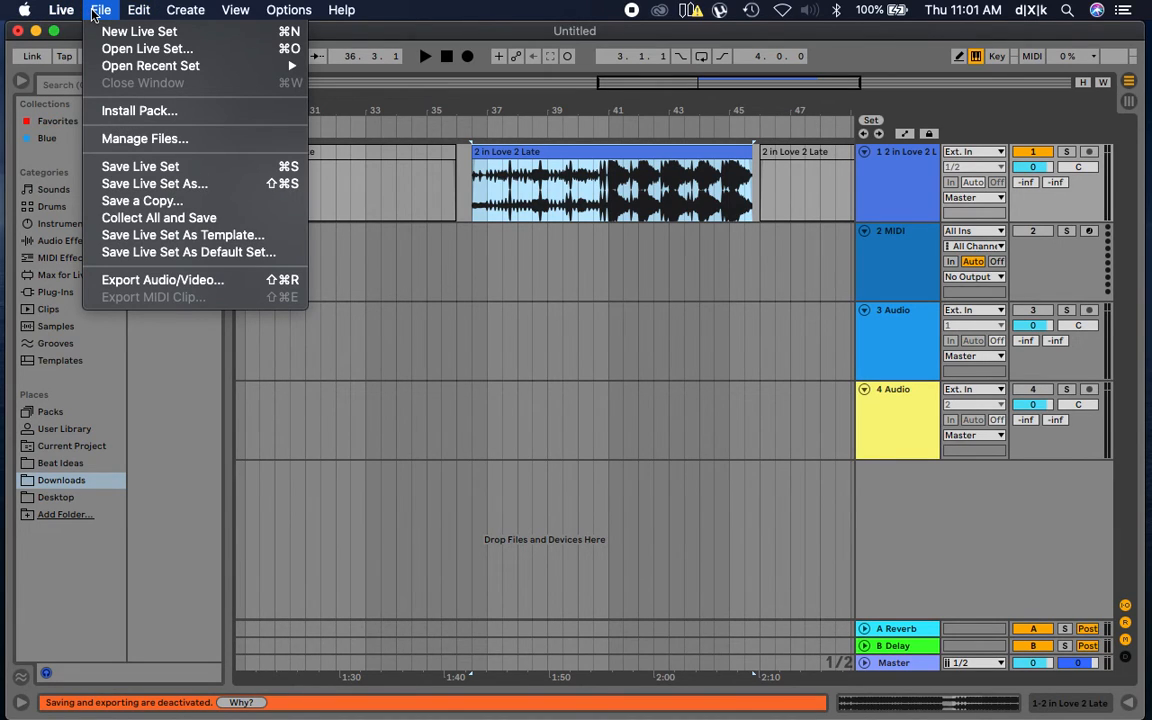
{"action": "left_click", "coordinate": [143, 280]}
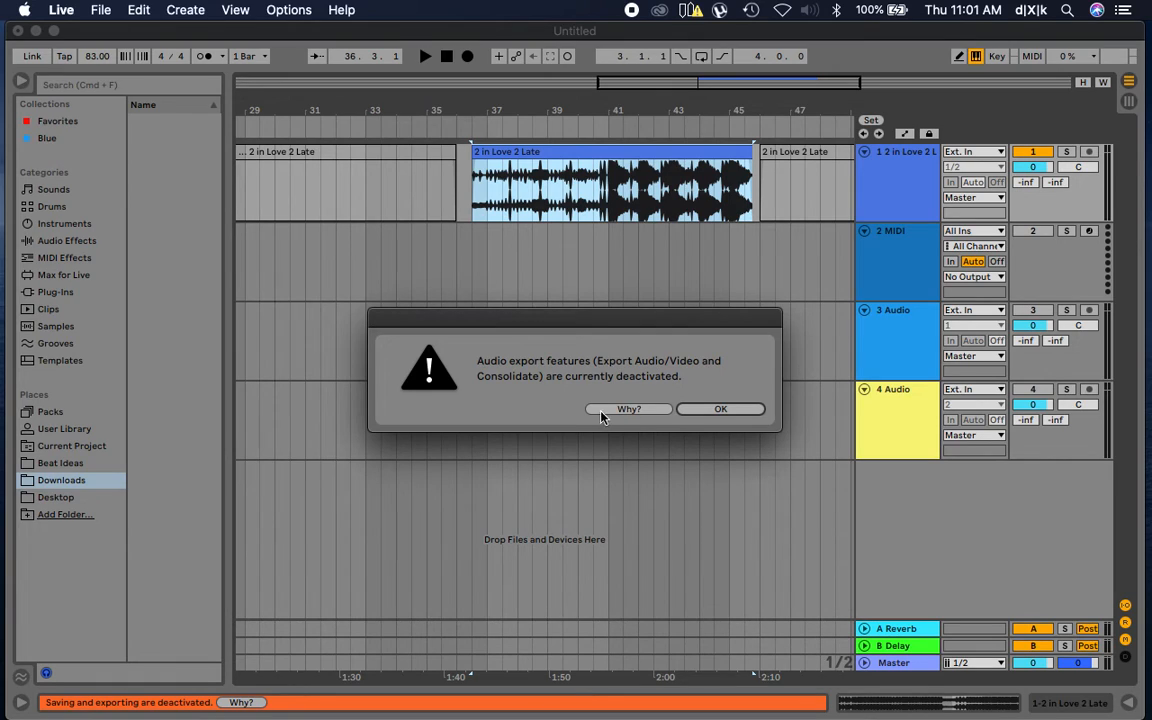
{"action": "left_click", "coordinate": [665, 409]}
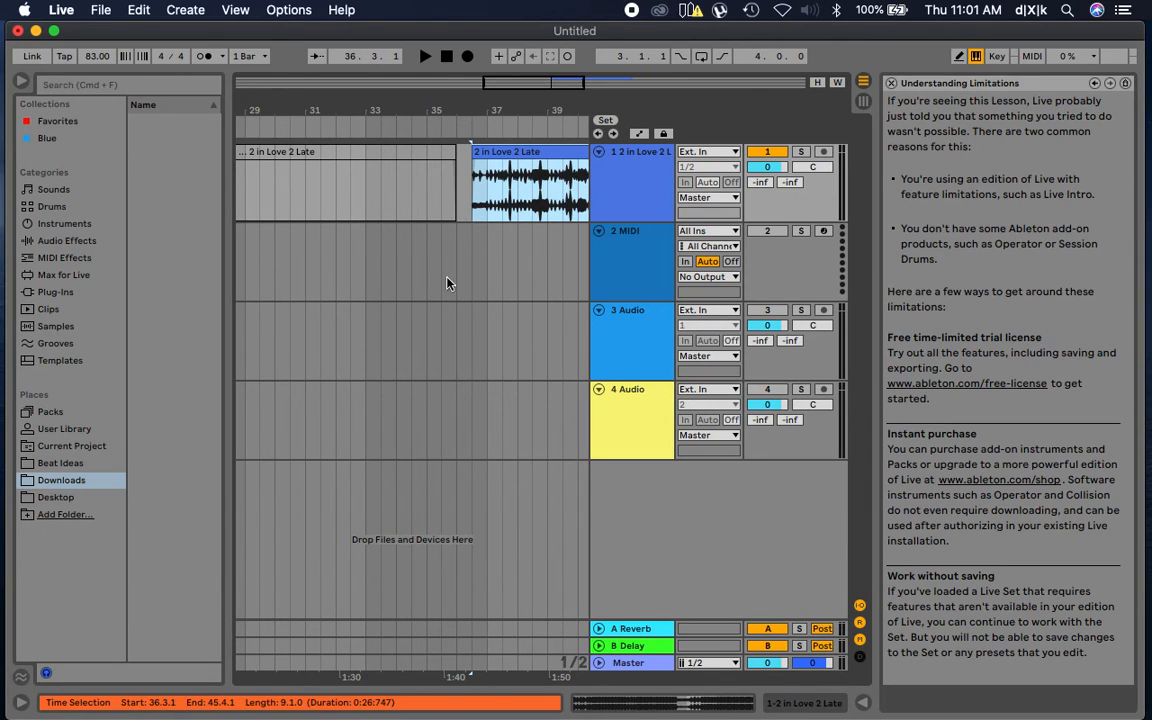
Play the active middle clip from its start at 36.3.1 and stop playback after a couple of bars
{"action": "left_click_drag", "start_coordinate": [527, 110], "coordinate": [380, 107]}
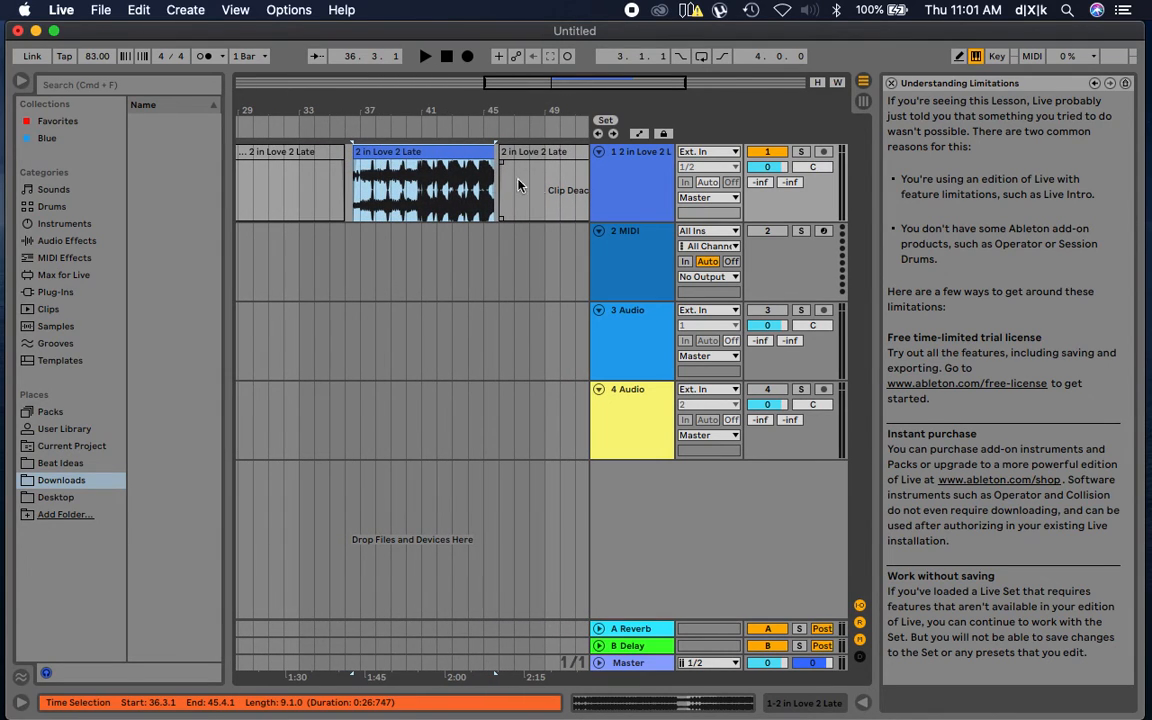
{"action": "left_click", "coordinate": [425, 157]}
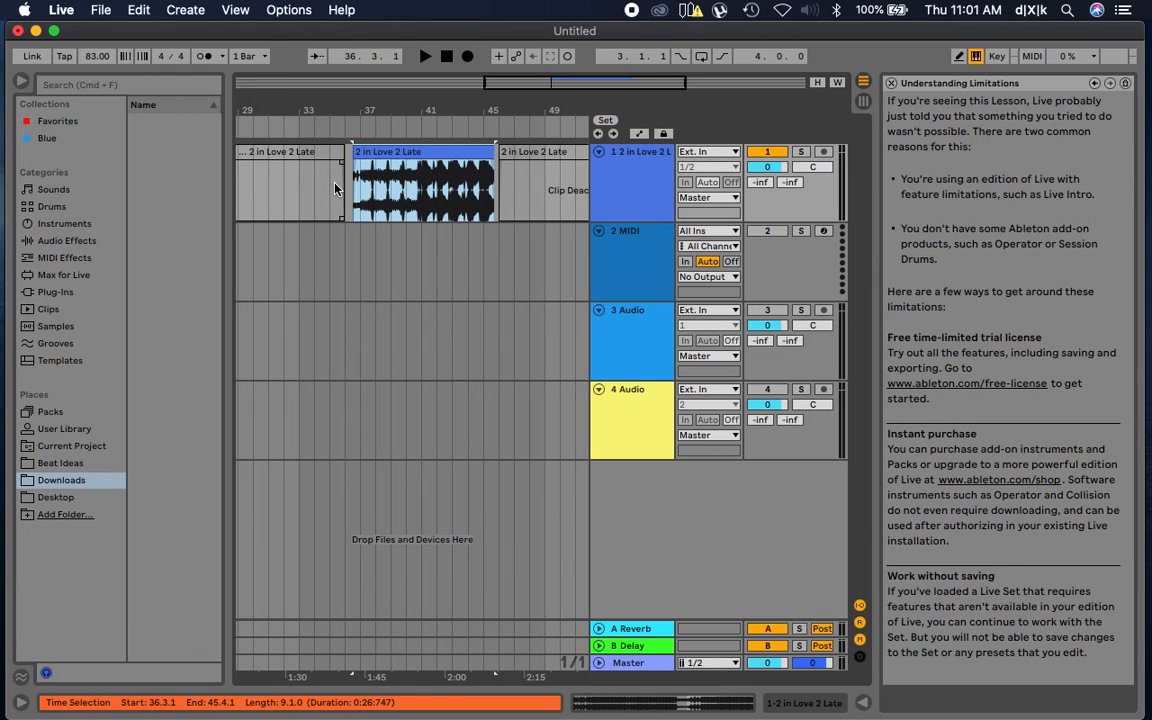
{"action": "key", "text": "space"}
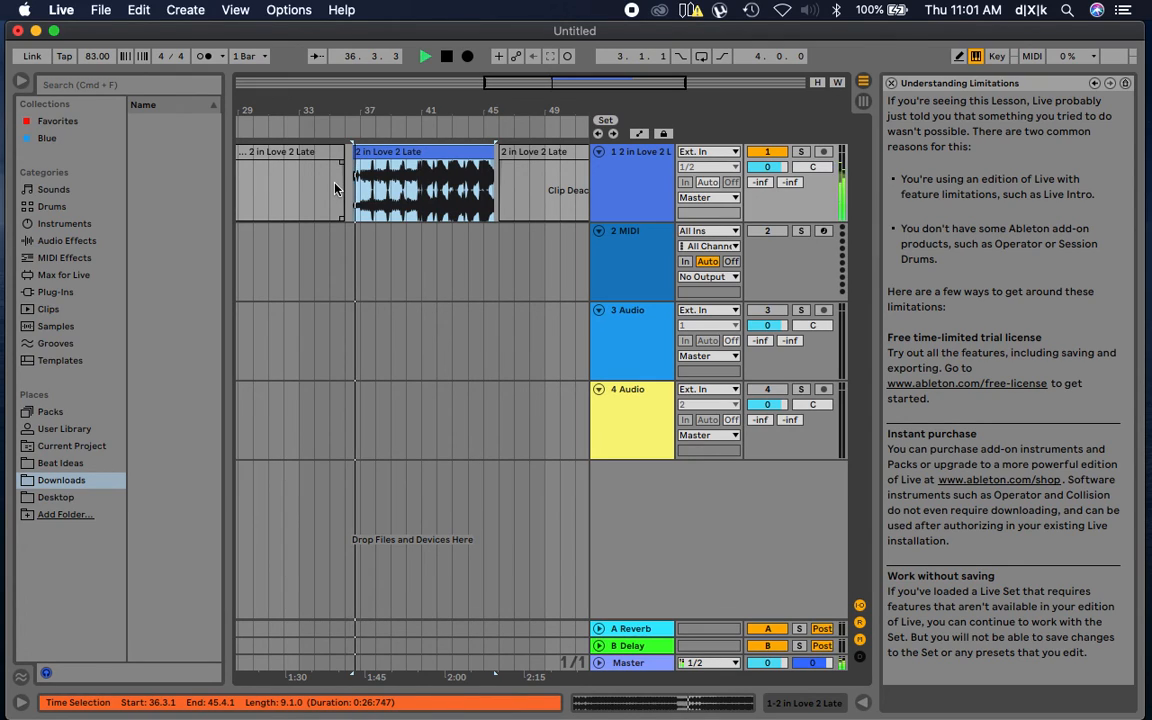
{"action": "left_click", "coordinate": [447, 56]}
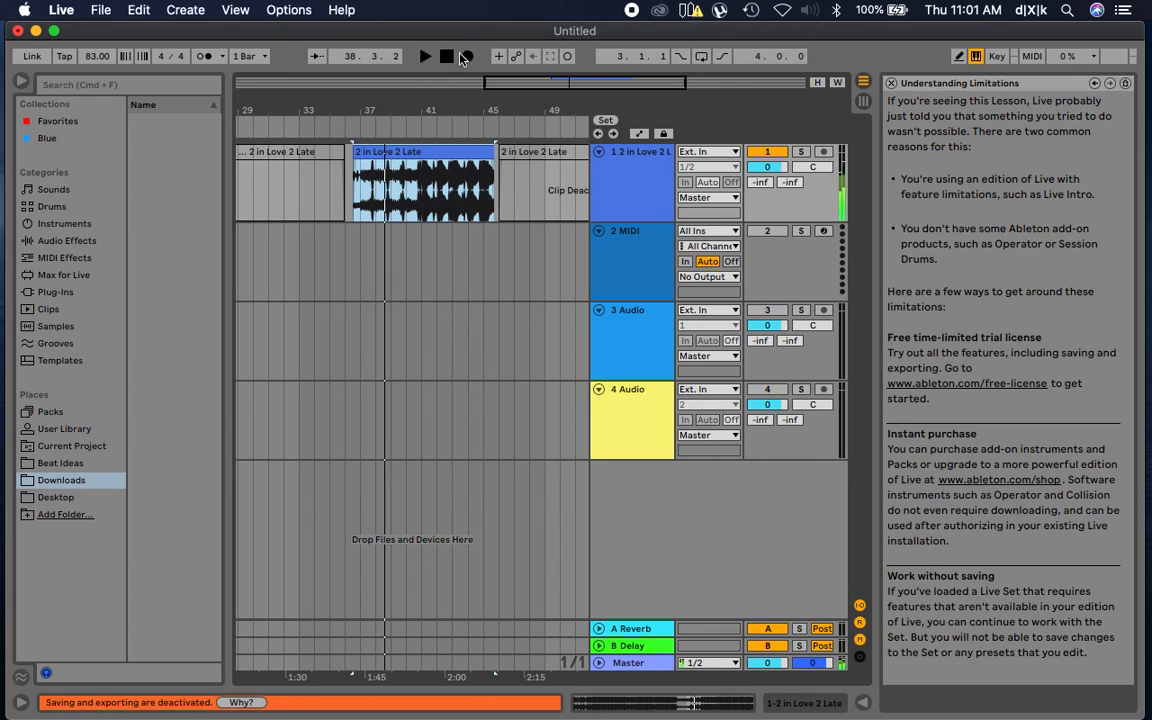